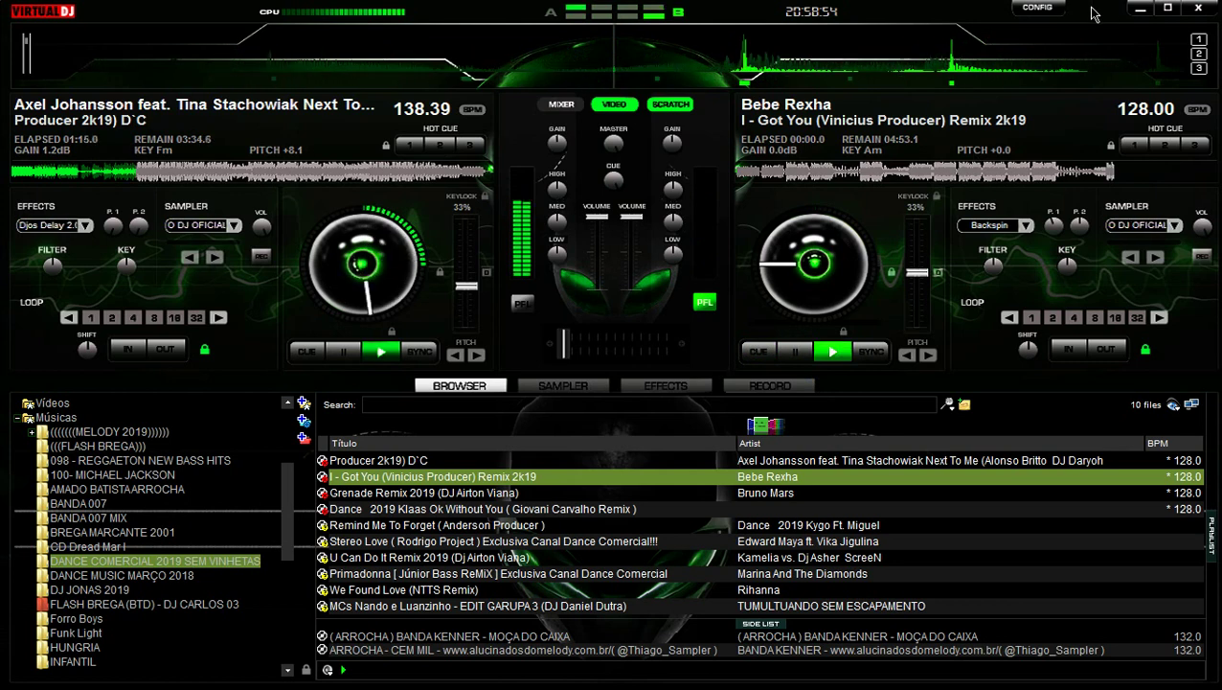
Set hot cue 1 at the start of the Bebe Rexha track and turn on a 4-beat loop for it.
left_click(1134, 144)
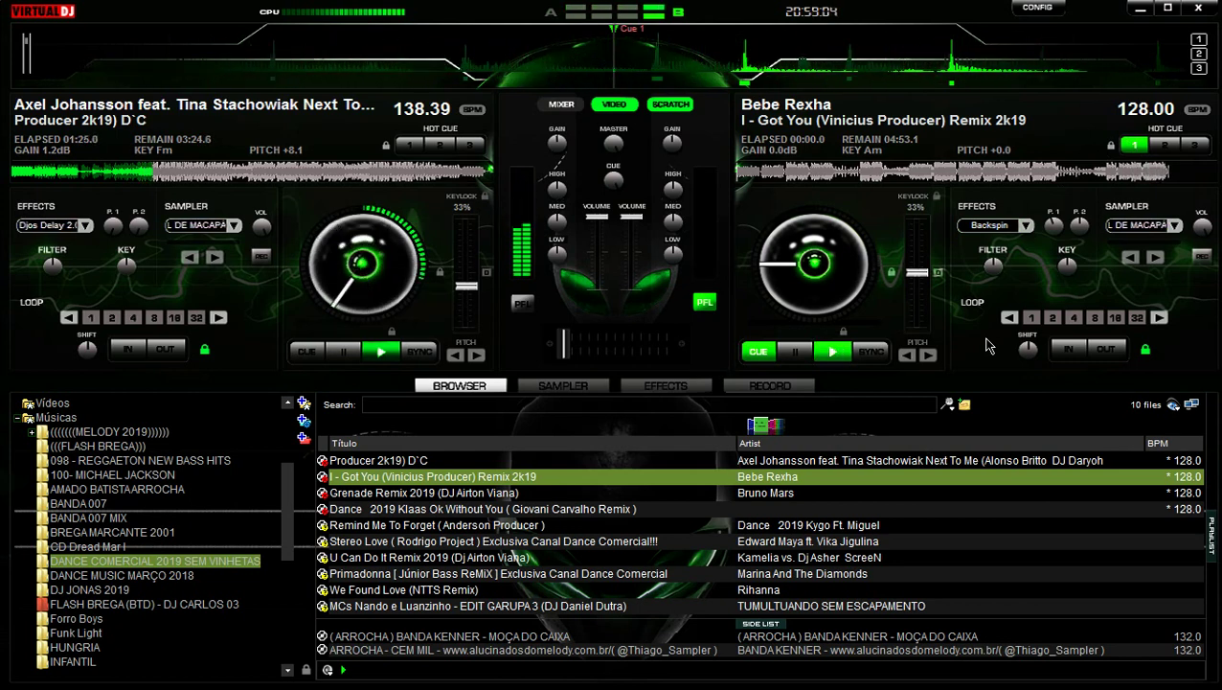
left_click(766, 387)
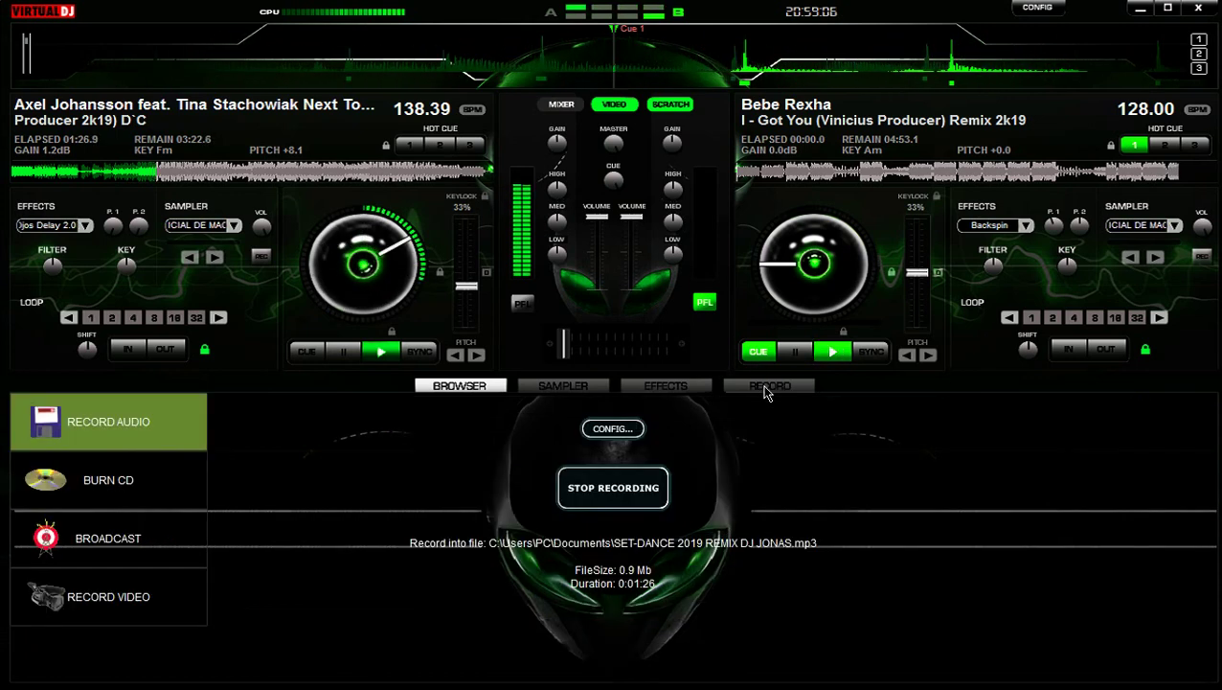
left_click(459, 386)
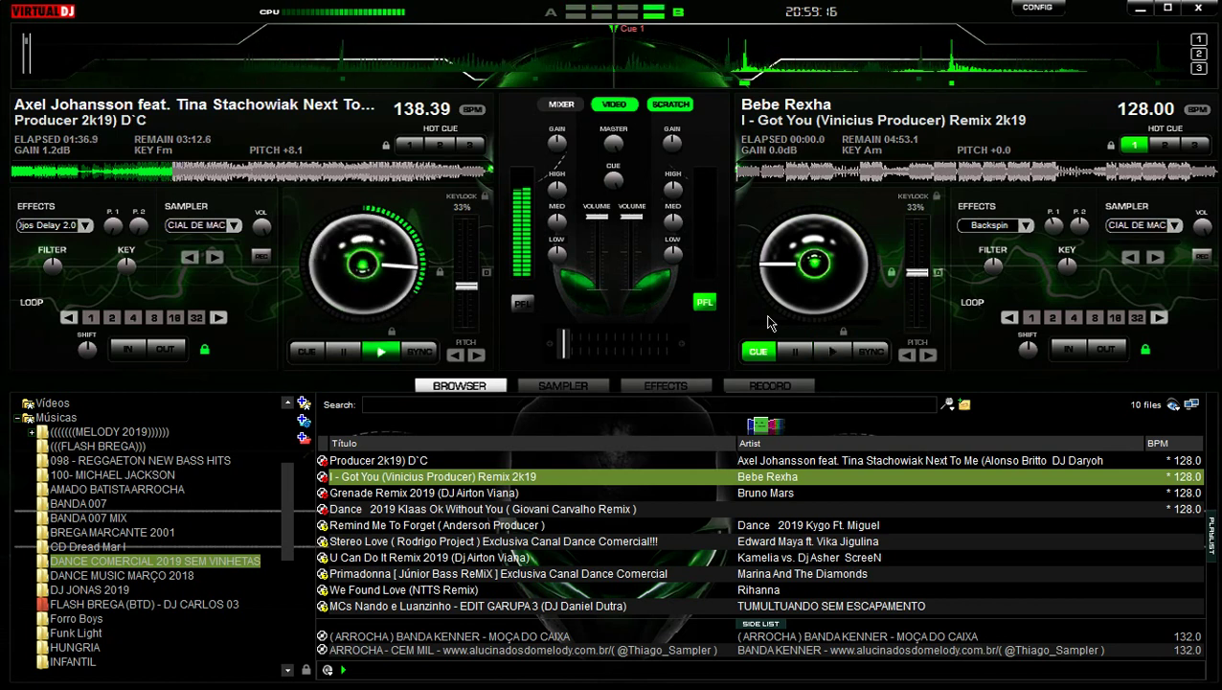
key("l")
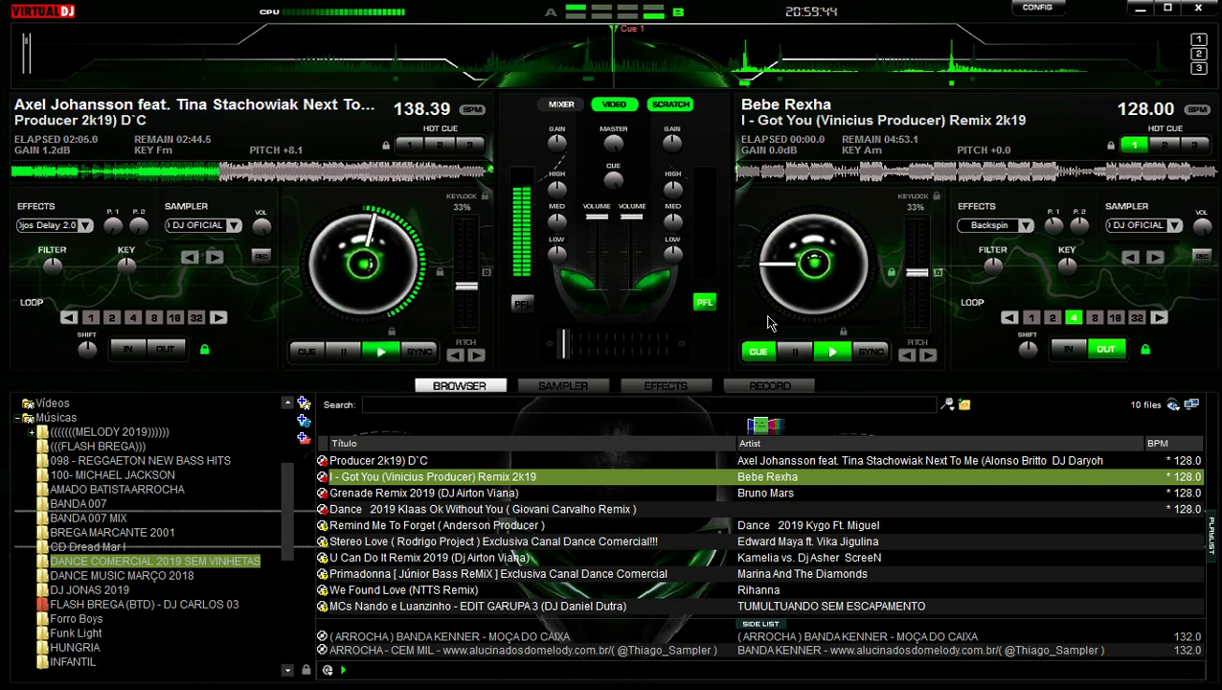
Play the DJJONAS, Vht = Gritinho 01 and De Macapá samples over the playing track.
left_click(569, 387)
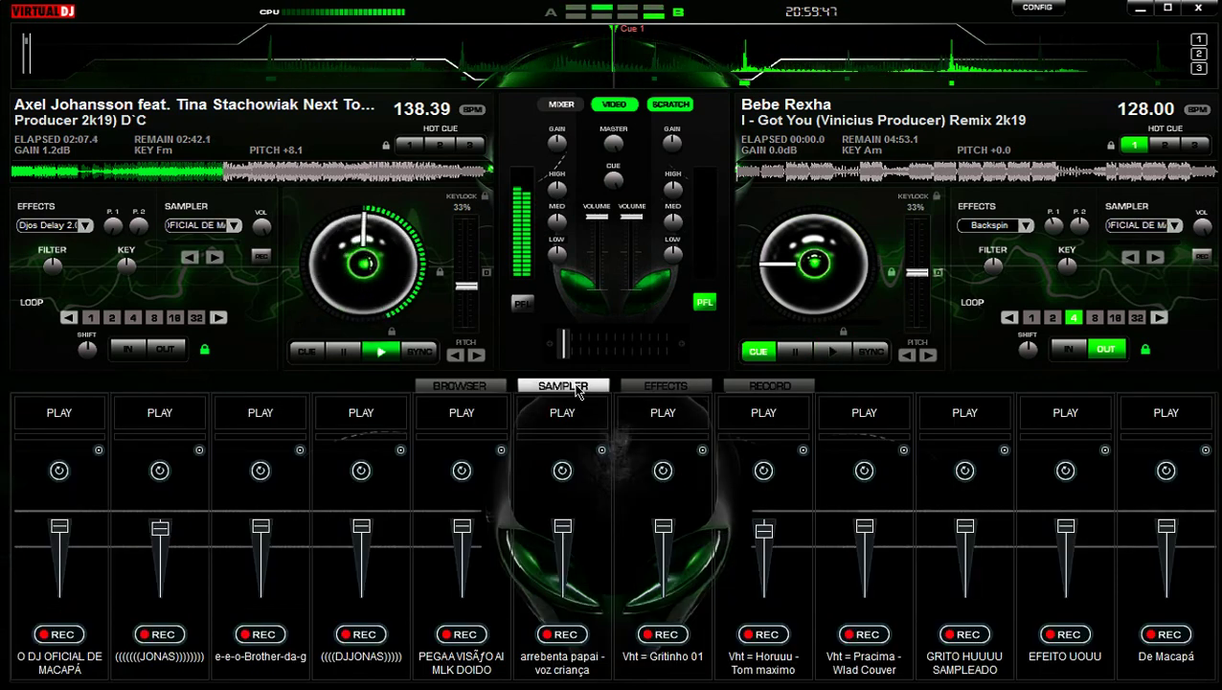
left_click(379, 415)
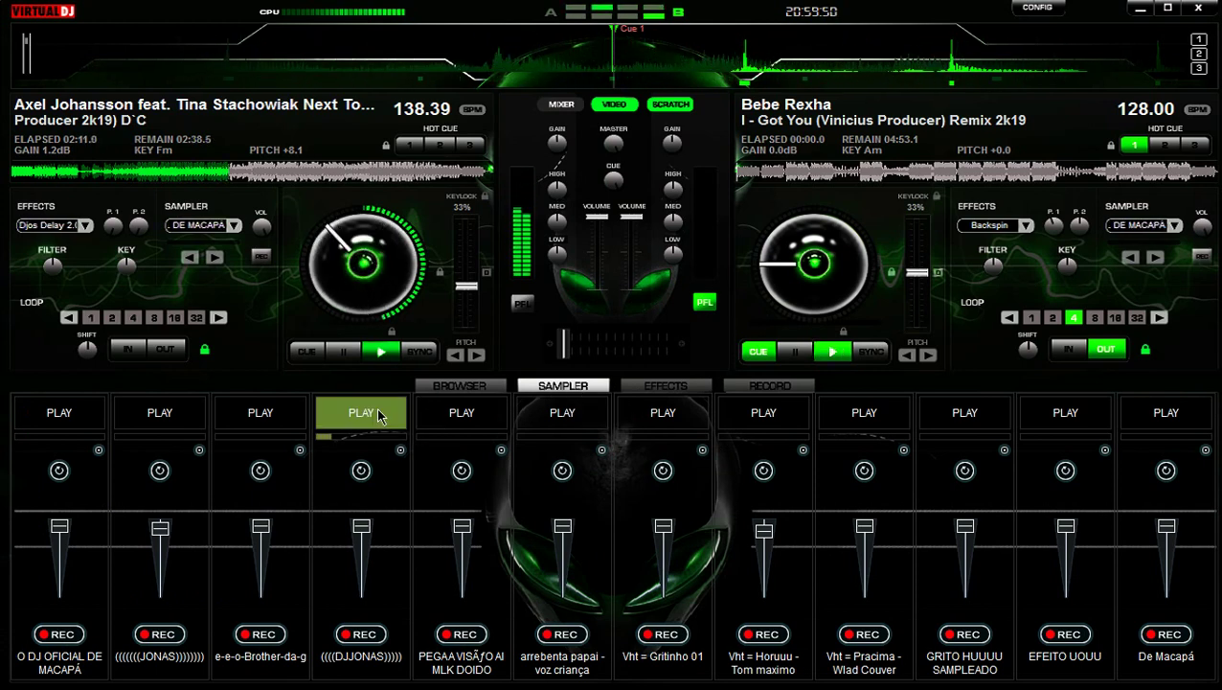
left_click(667, 415)
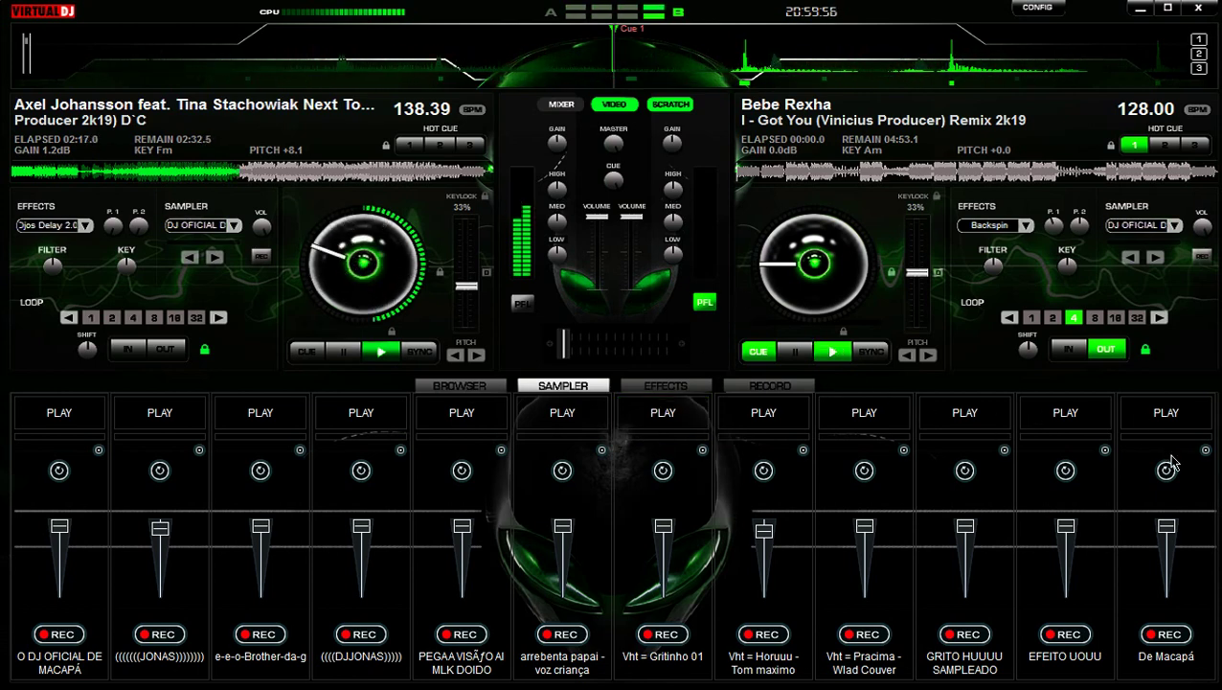
left_click(1182, 422)
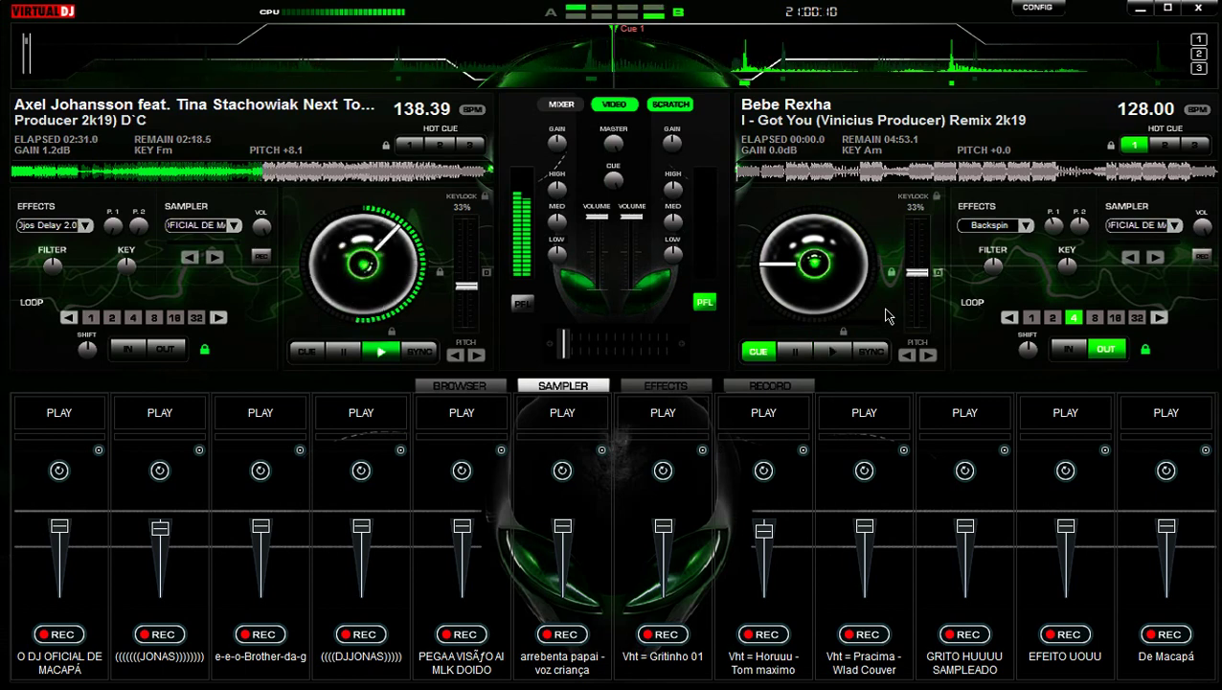
Start the Bebe Rexha track and sync it to the other deck's 138.39 BPM.
key("space")
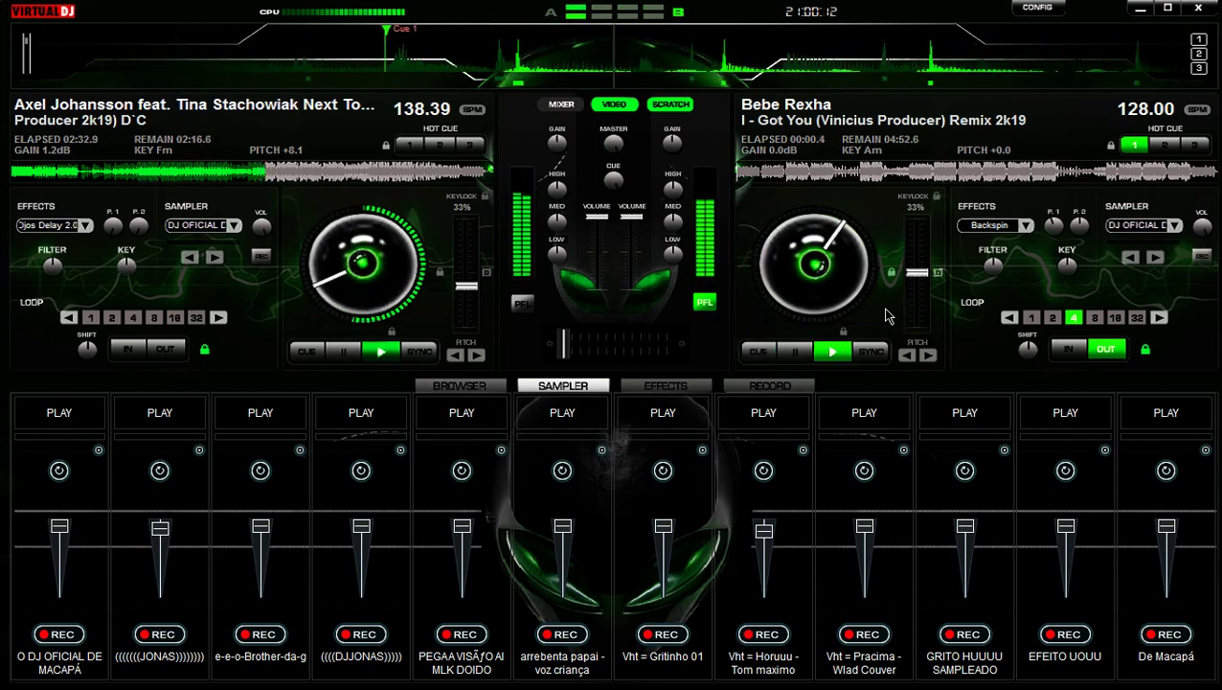
left_click(872, 352)
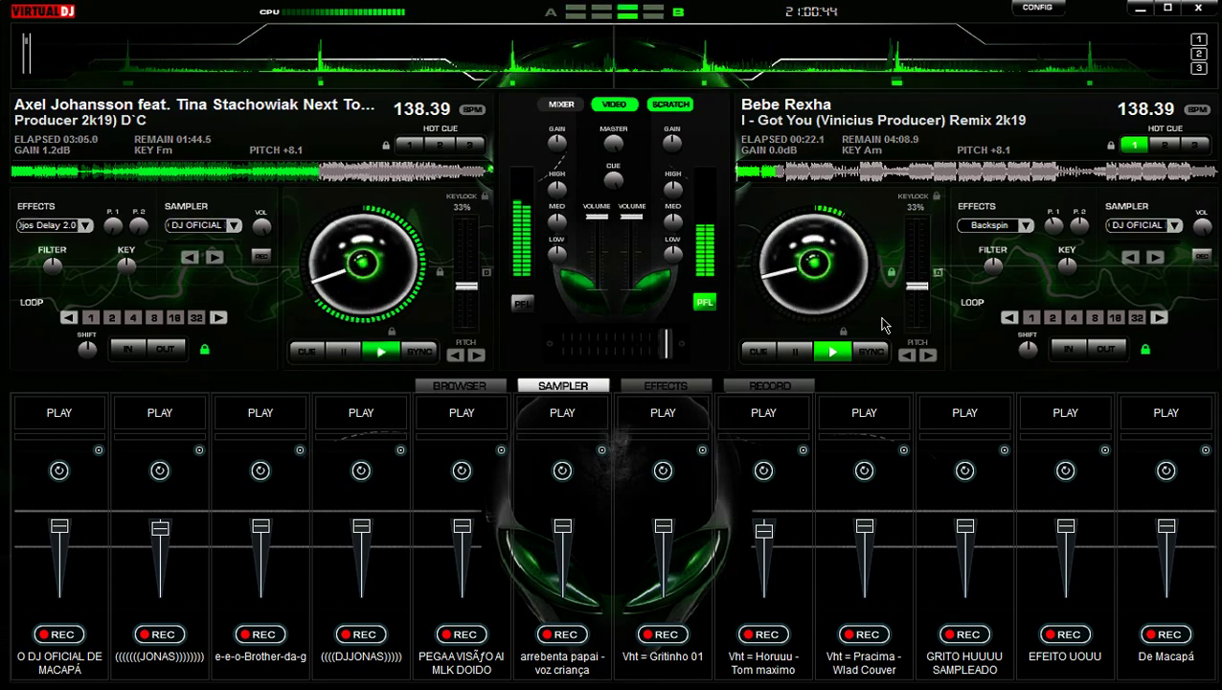
Load Bruno Mars' Grenade Remix 2019 on the first deck with a 4-beat loop and hot cue 1 at its start.
left_click(460, 386)
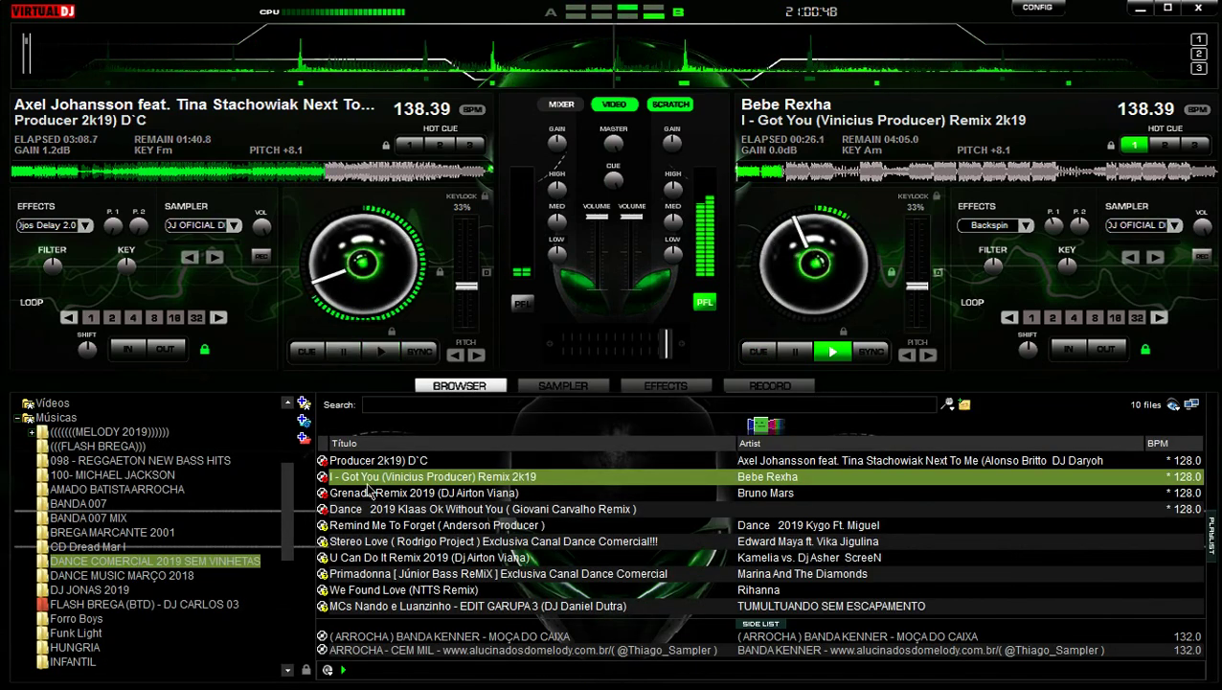
left_click_drag(381, 500, 417, 356)
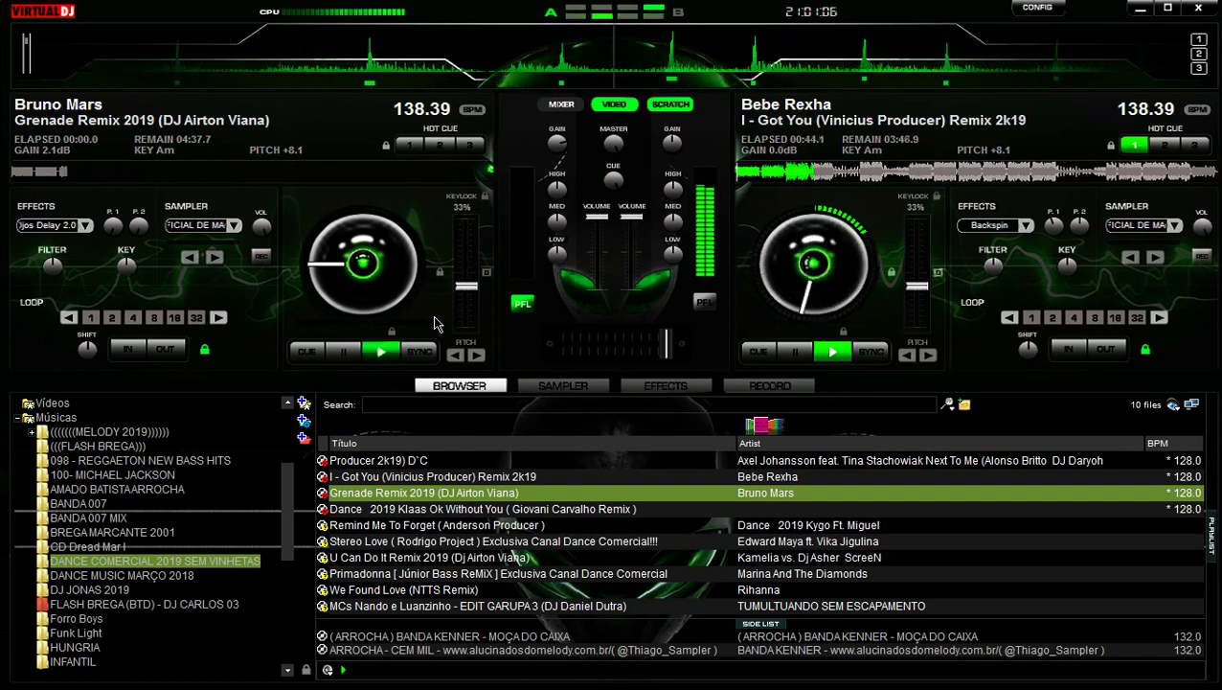
key("l")
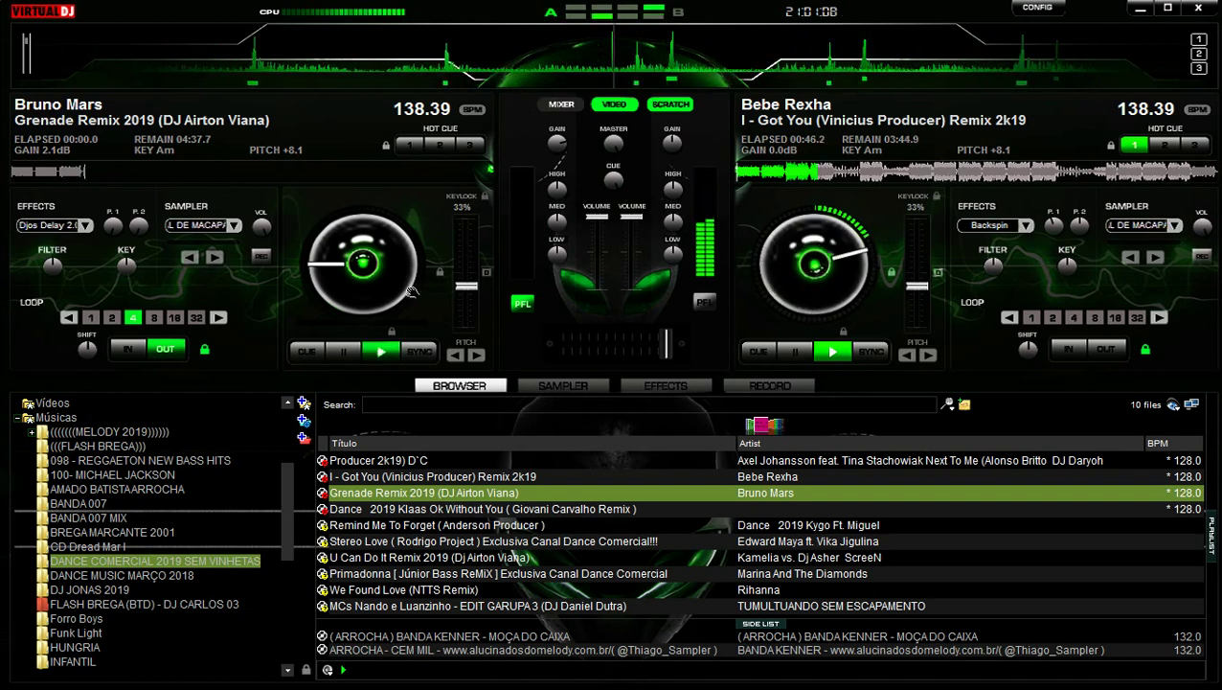
left_click(409, 144)
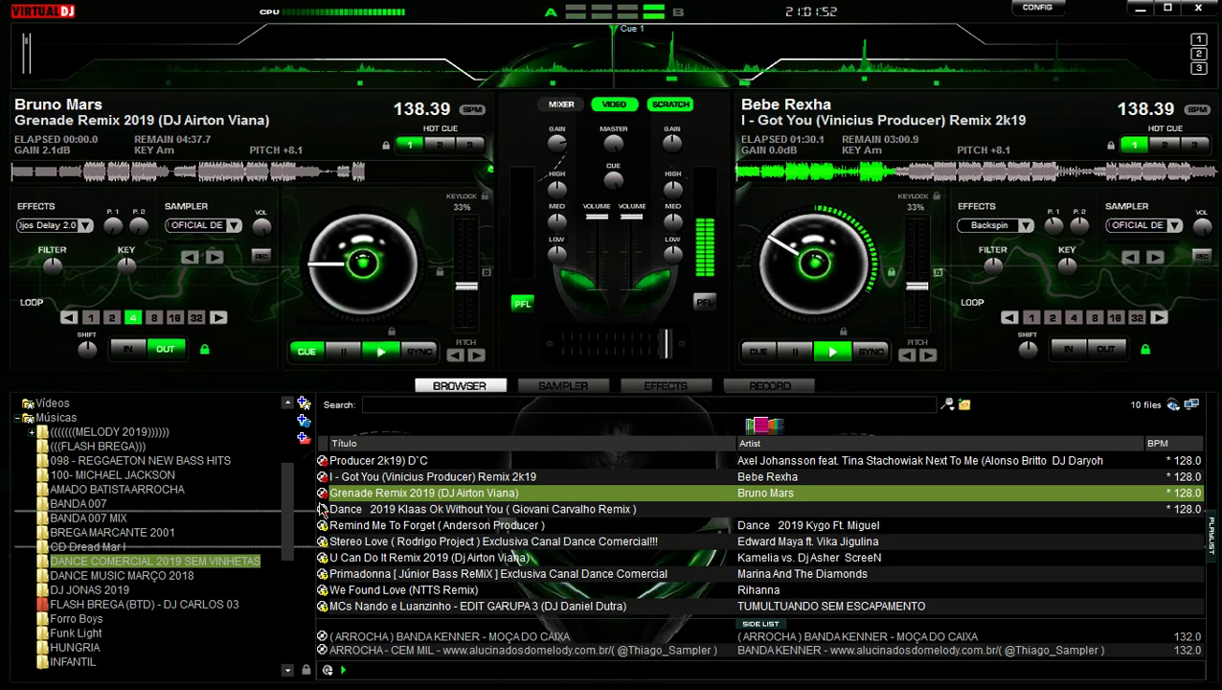
Play the DJJONAS and Vht = Pracima samples over the Bebe Rexha track.
left_click(551, 388)
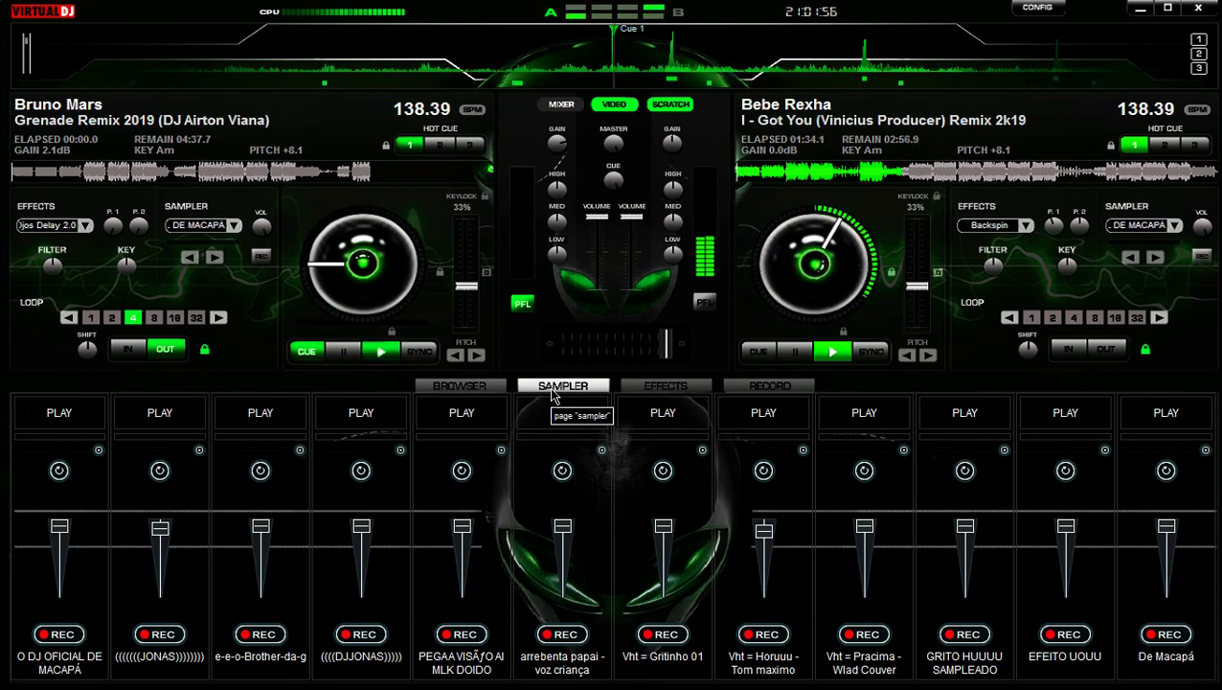
left_click(347, 425)
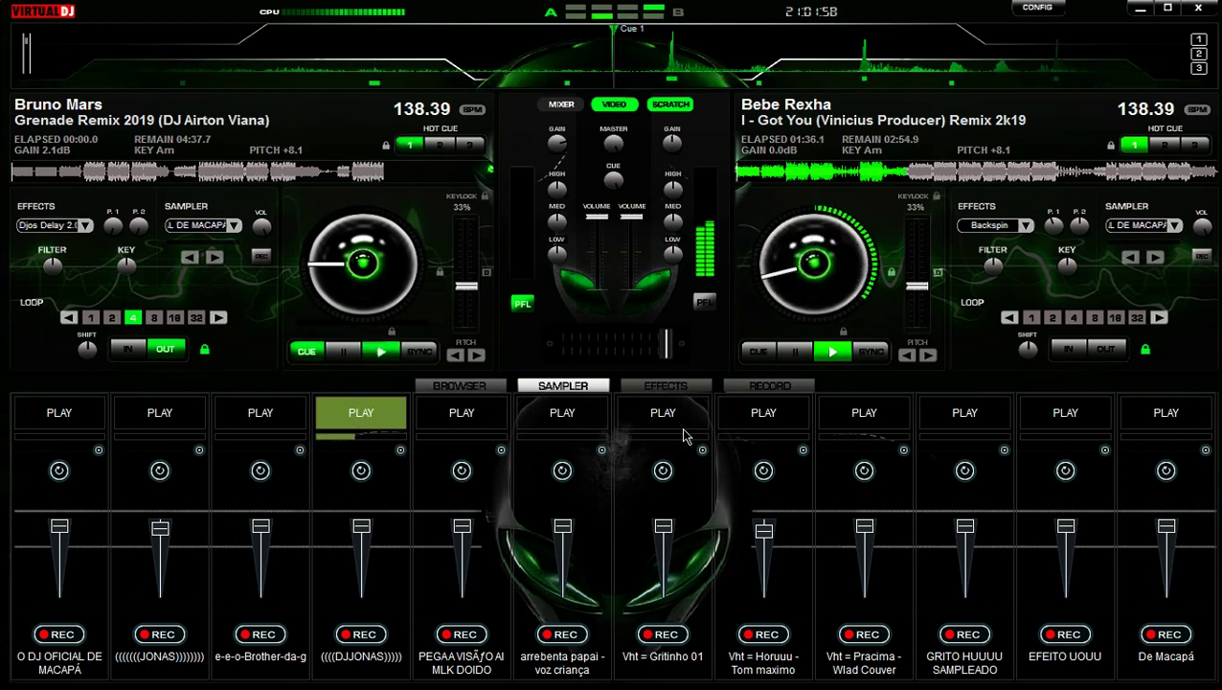
left_click(900, 422)
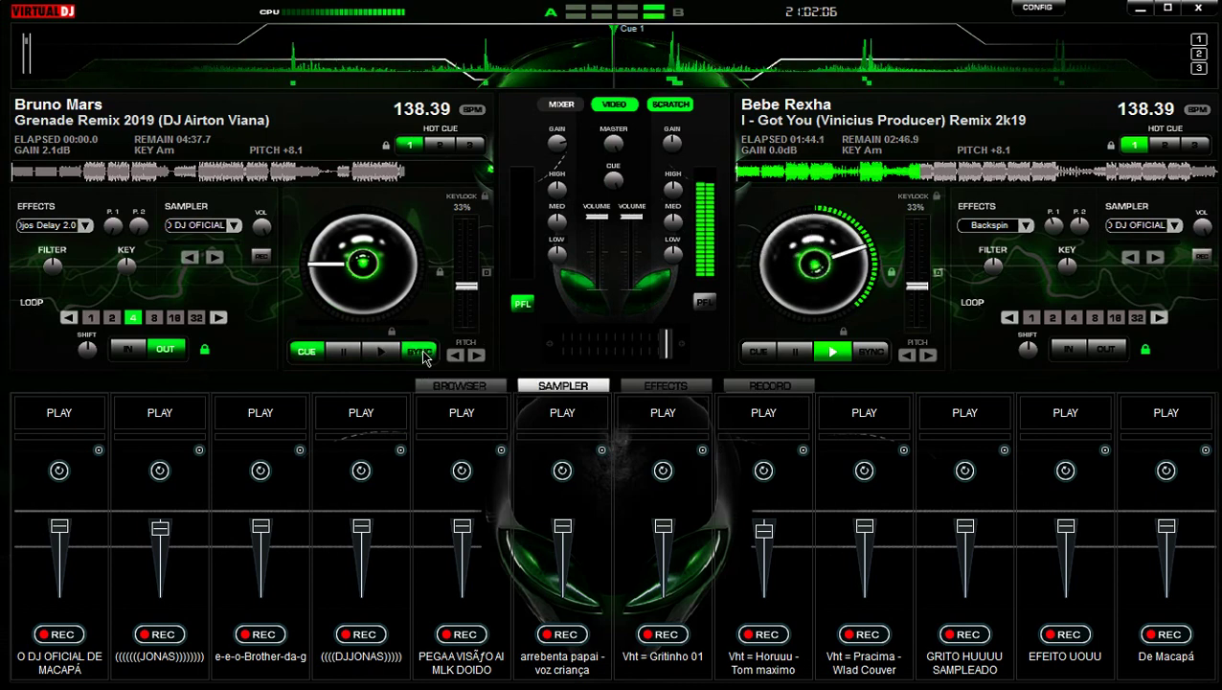
Start the Grenade remix, turn on its 4-beat loop and lower its gain to about -0.3 dB.
left_click(382, 353)
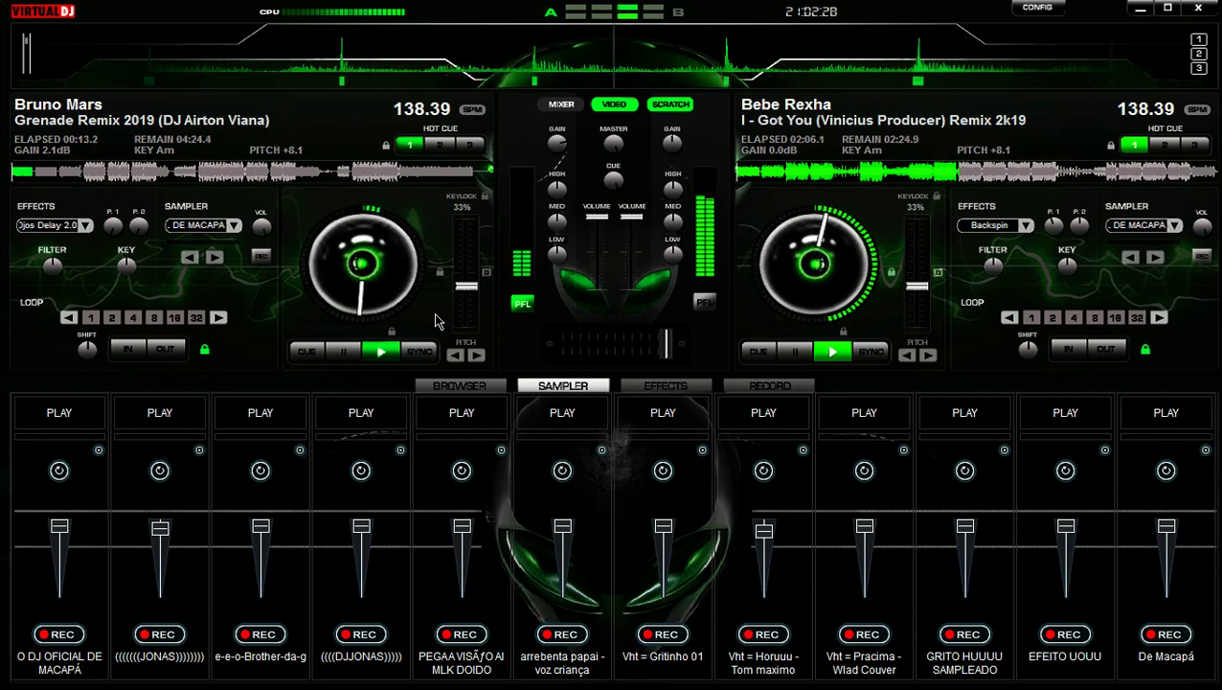
key("l")
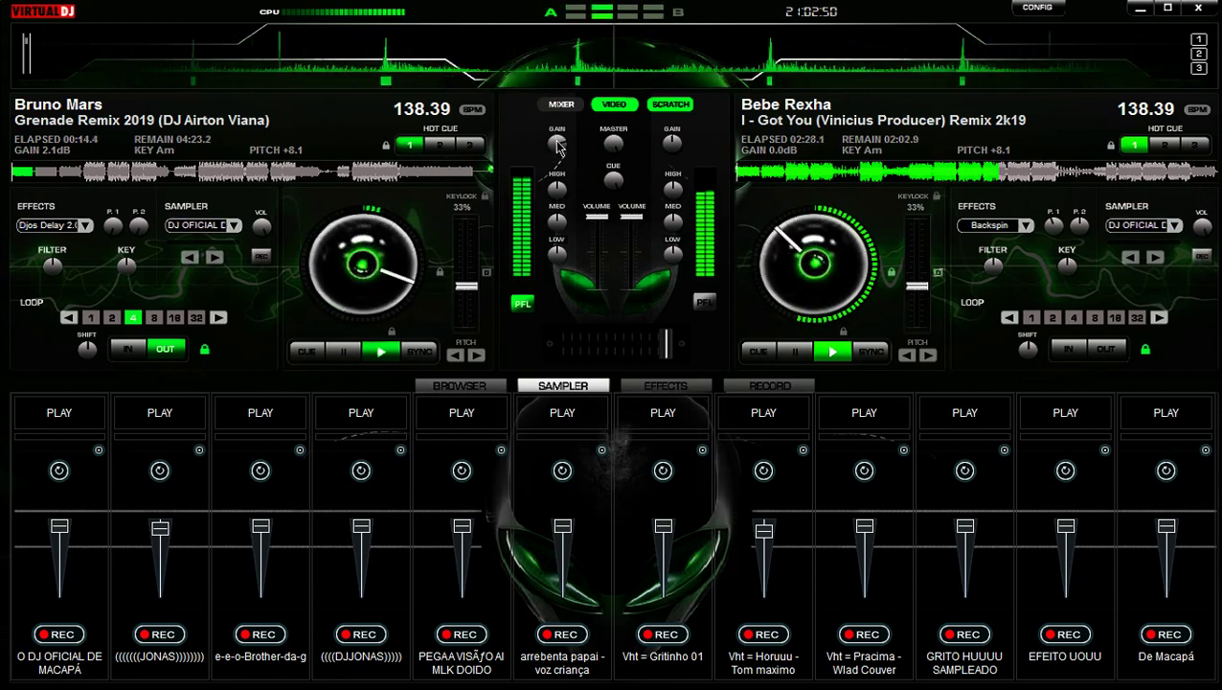
left_click_drag(559, 144, 544, 170)
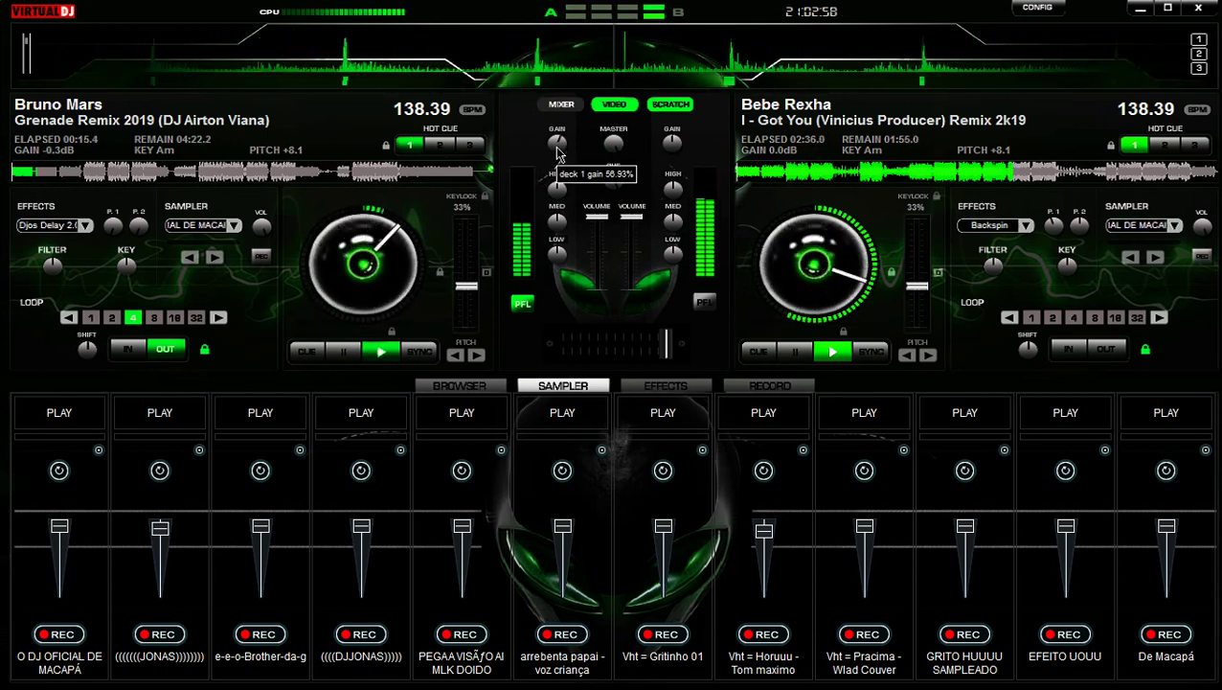
Crossfade from the Bebe Rexha track to the Grenade remix and raise the Grenade remix's gain to about 2.5 dB.
left_click_drag(633, 346, 621, 351)
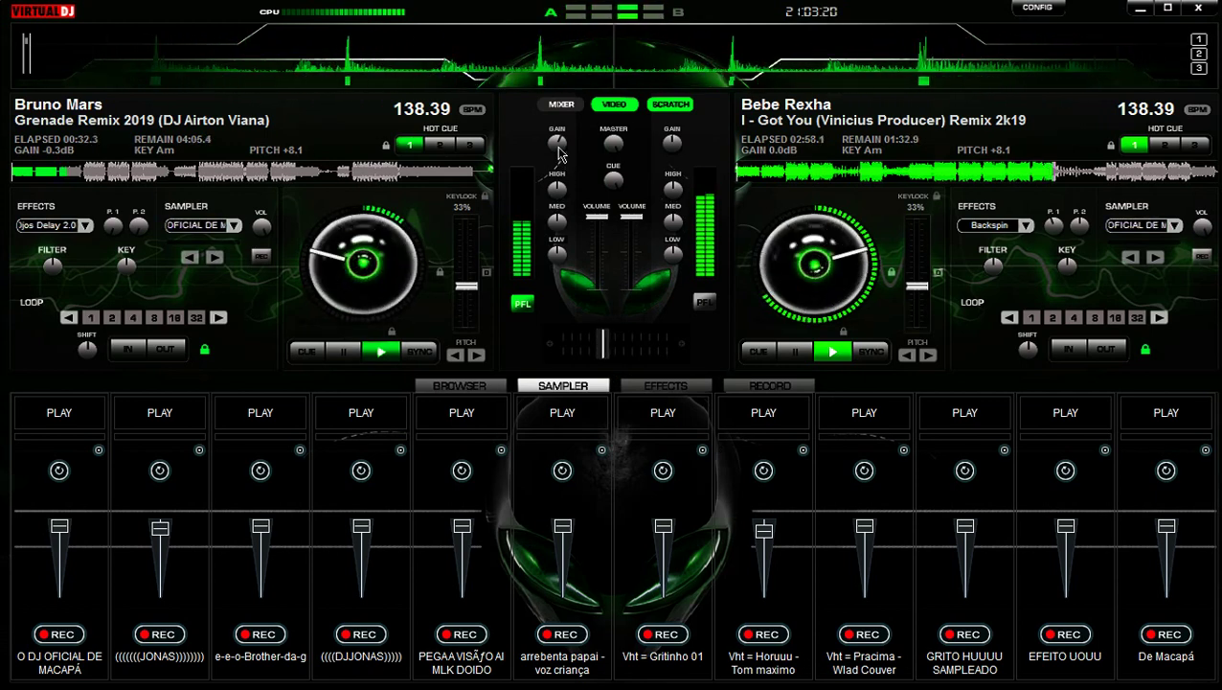
scroll(560, 153, "up", 1)
mouse_move(562, 153)
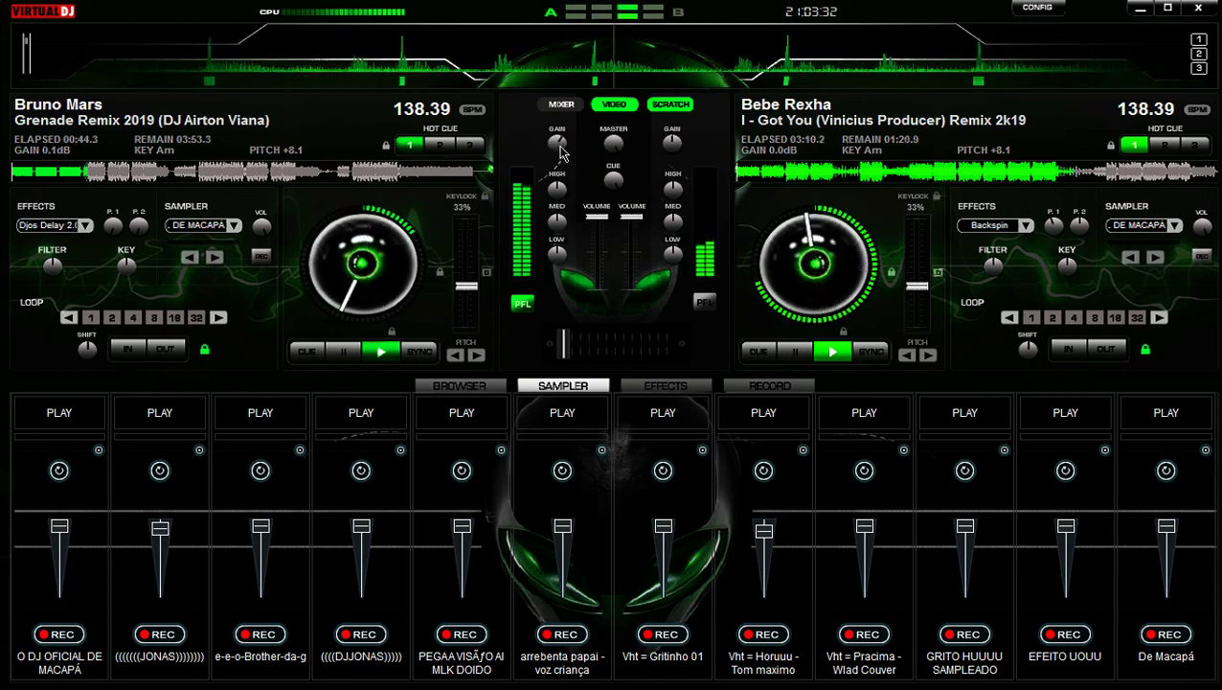
scroll(566, 145, "up", 2)
scroll(573, 150, "up", 1)
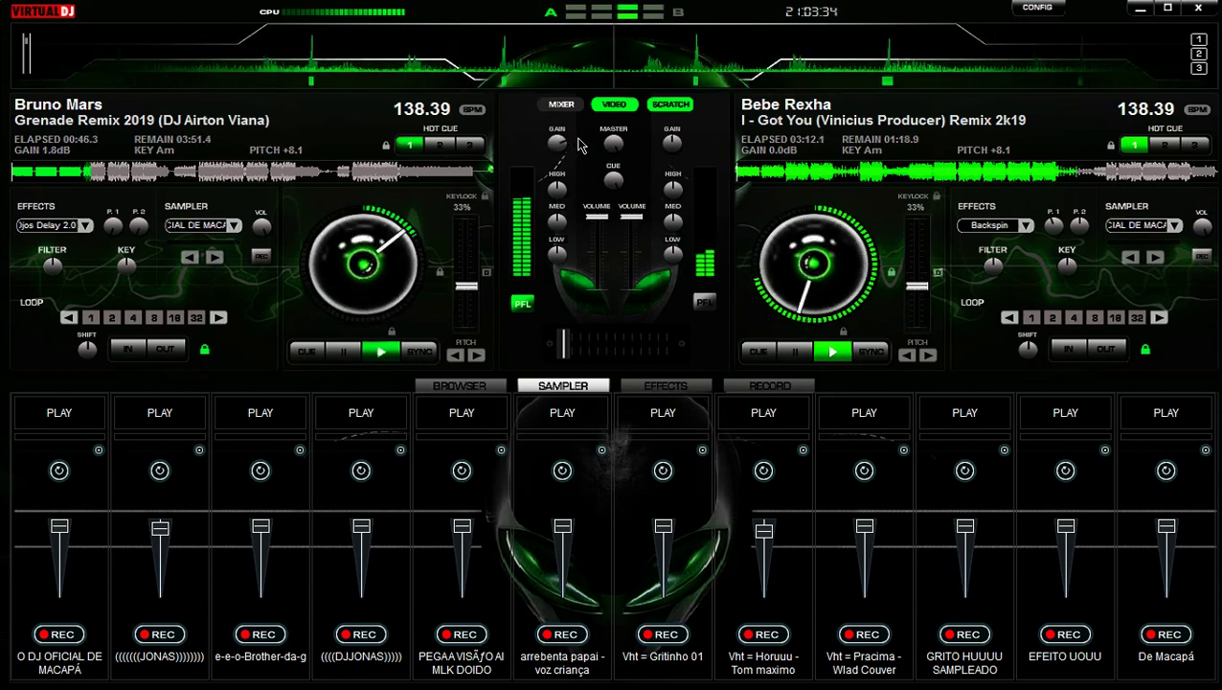
scroll(580, 144, "up", 2)
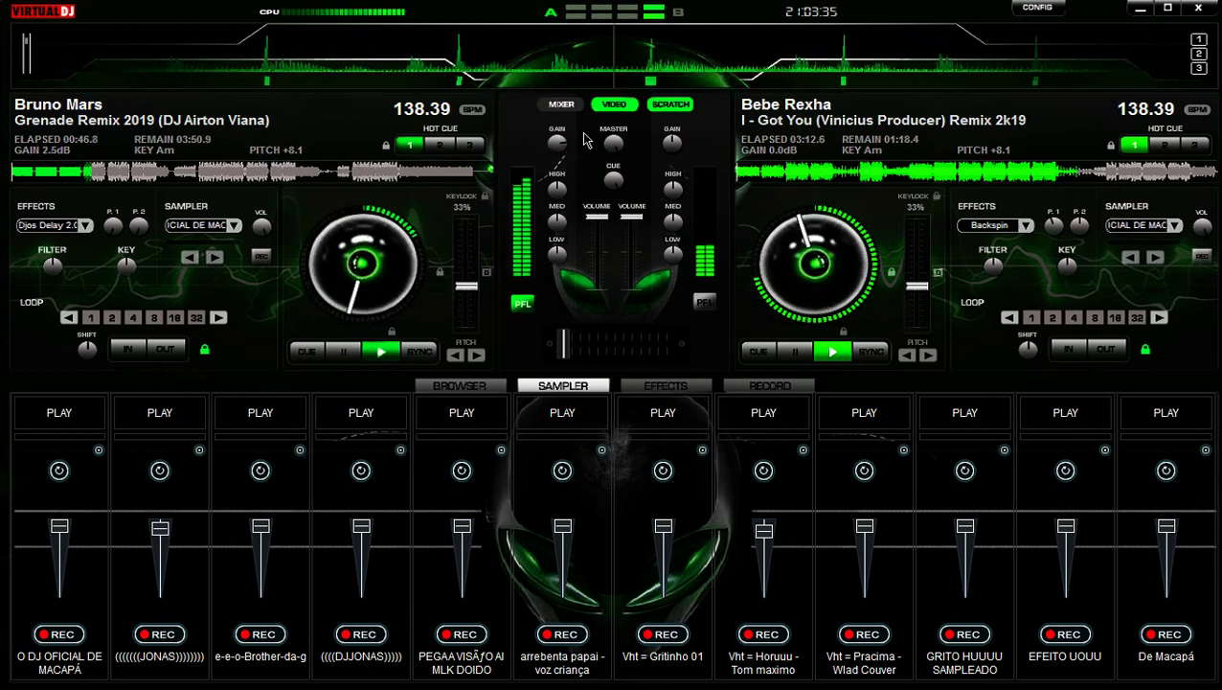
Pause the Bebe Rexha track and load Dance 2019 Klaas Ok Without You (Giovani Carvalho Remix) in its place.
left_click(793, 351)
left_click(460, 385)
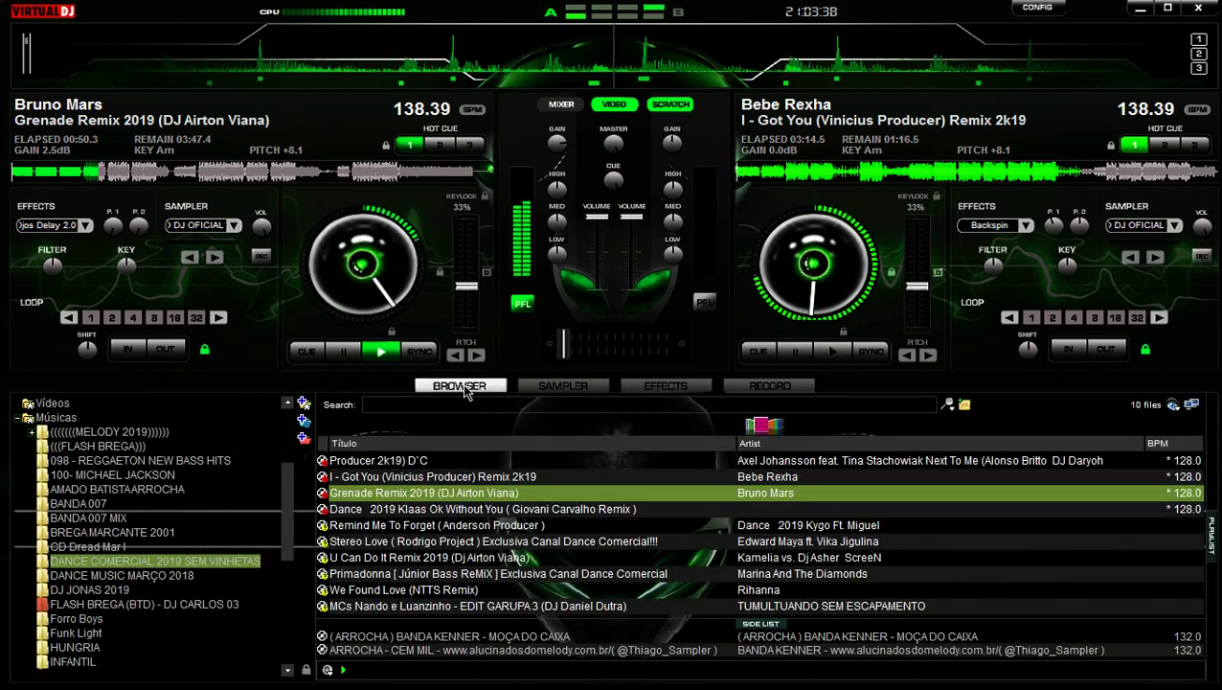
double_click(464, 509)
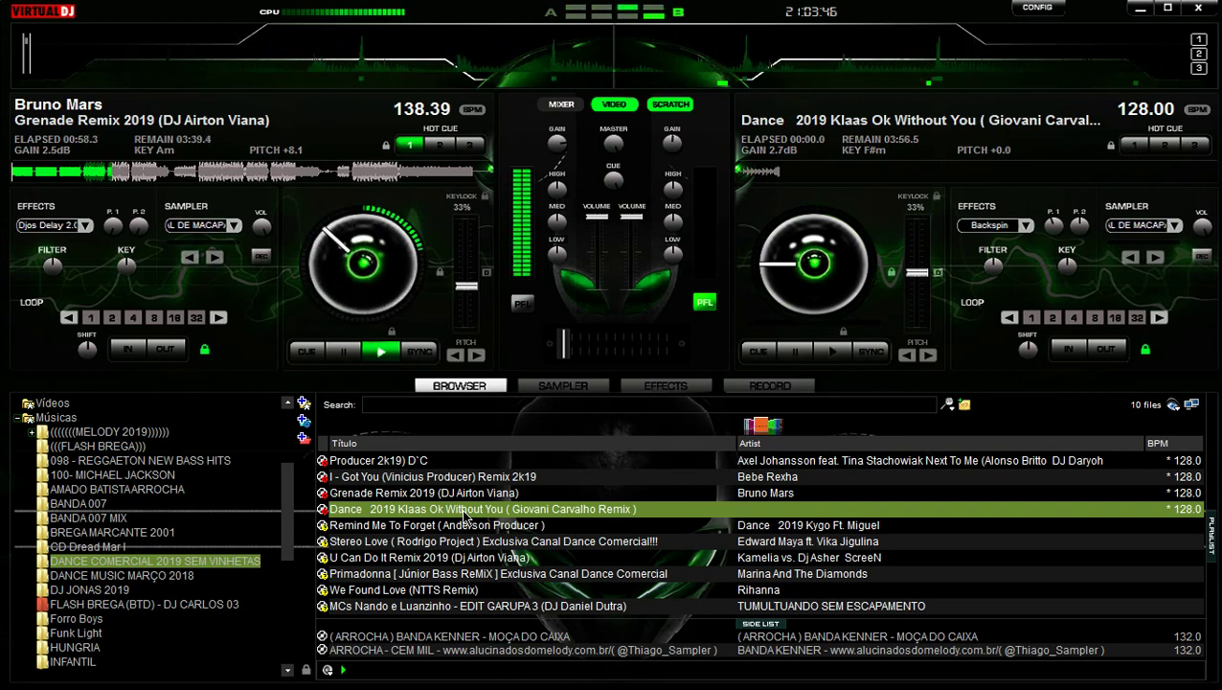
Check the progress of the audio recording and return to the track list.
key("space")
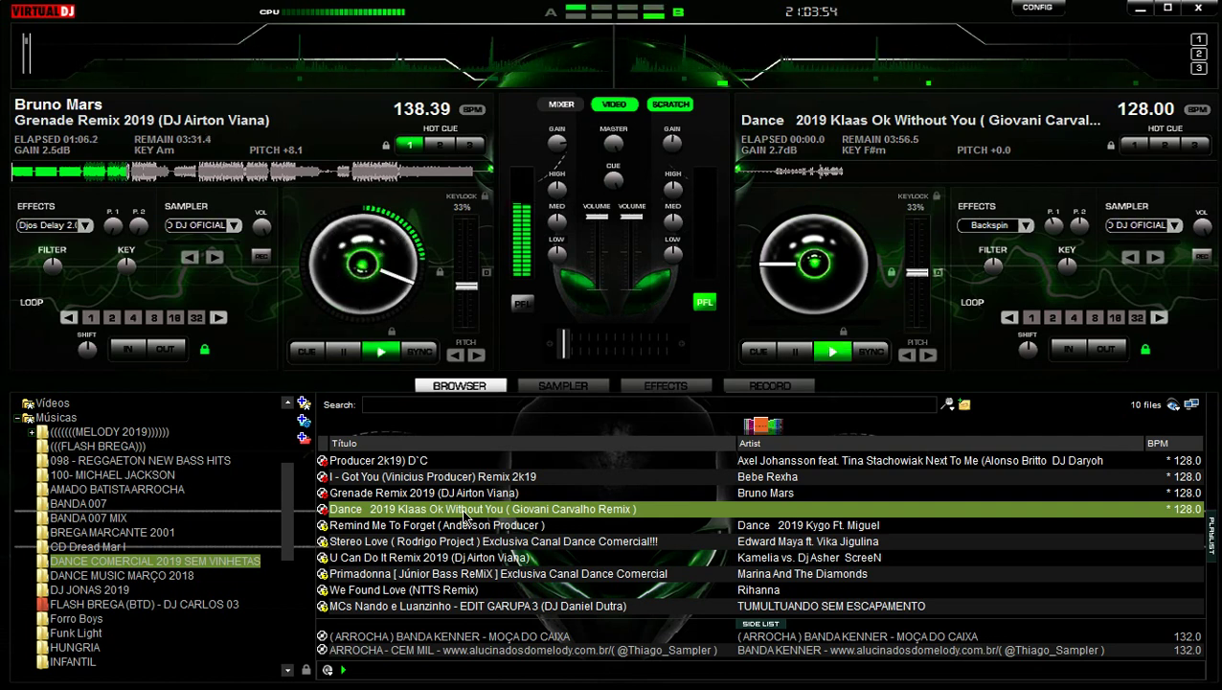
left_click(752, 387)
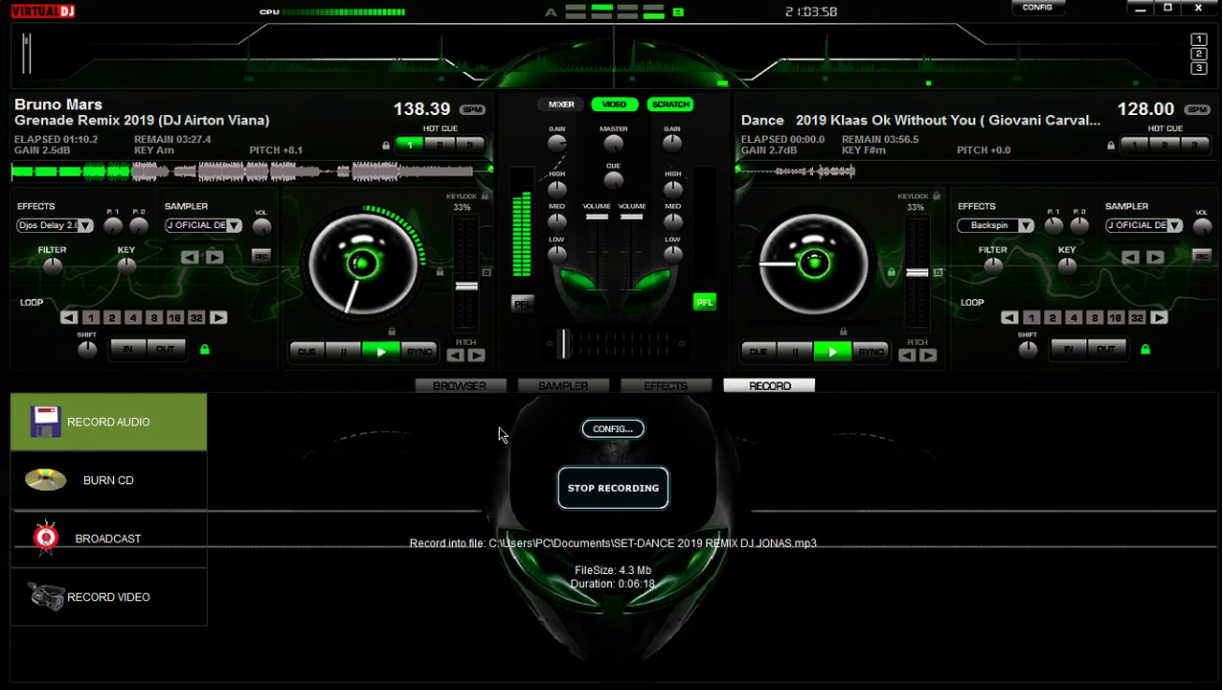
left_click(460, 386)
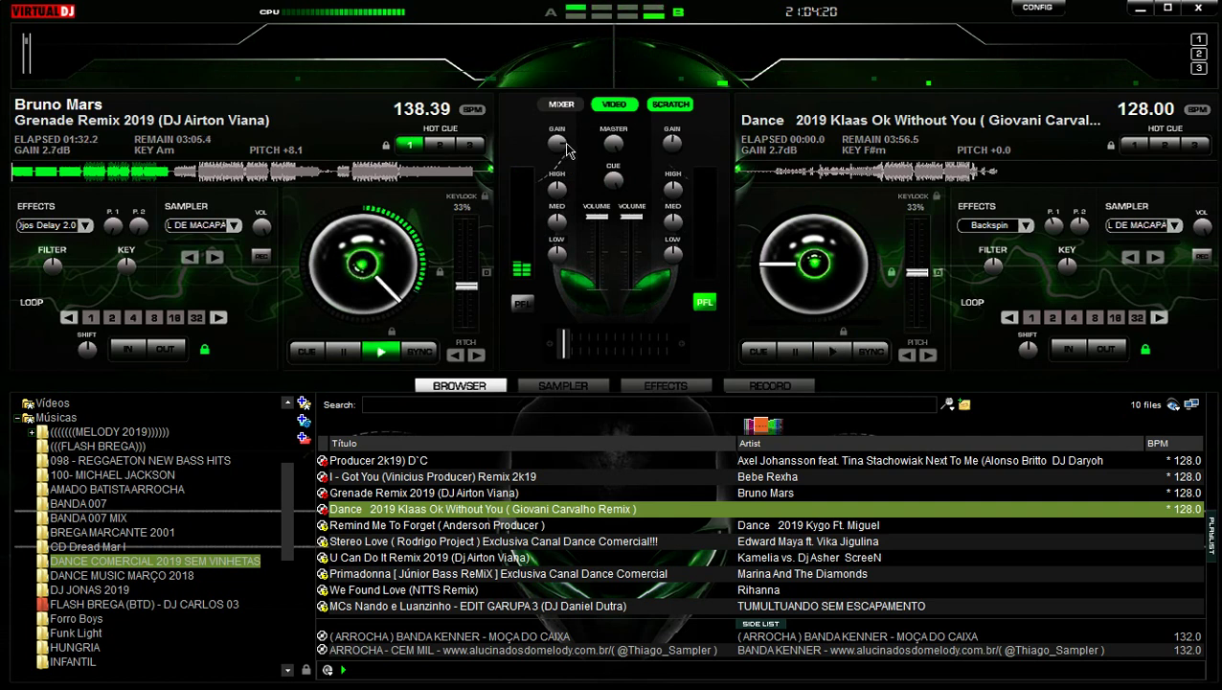
key("space")
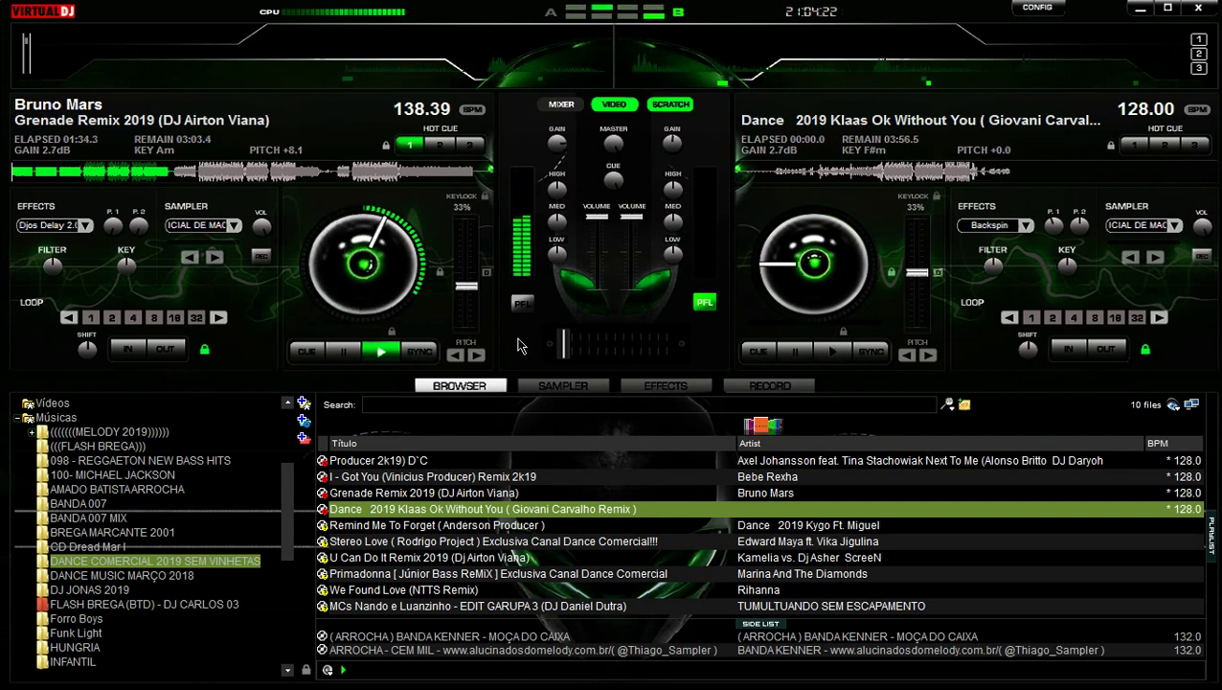
Play the DJJONAS, Vht = Gritinho 01 and Vht = Pracima samples over the Grenade remix.
left_click(550, 385)
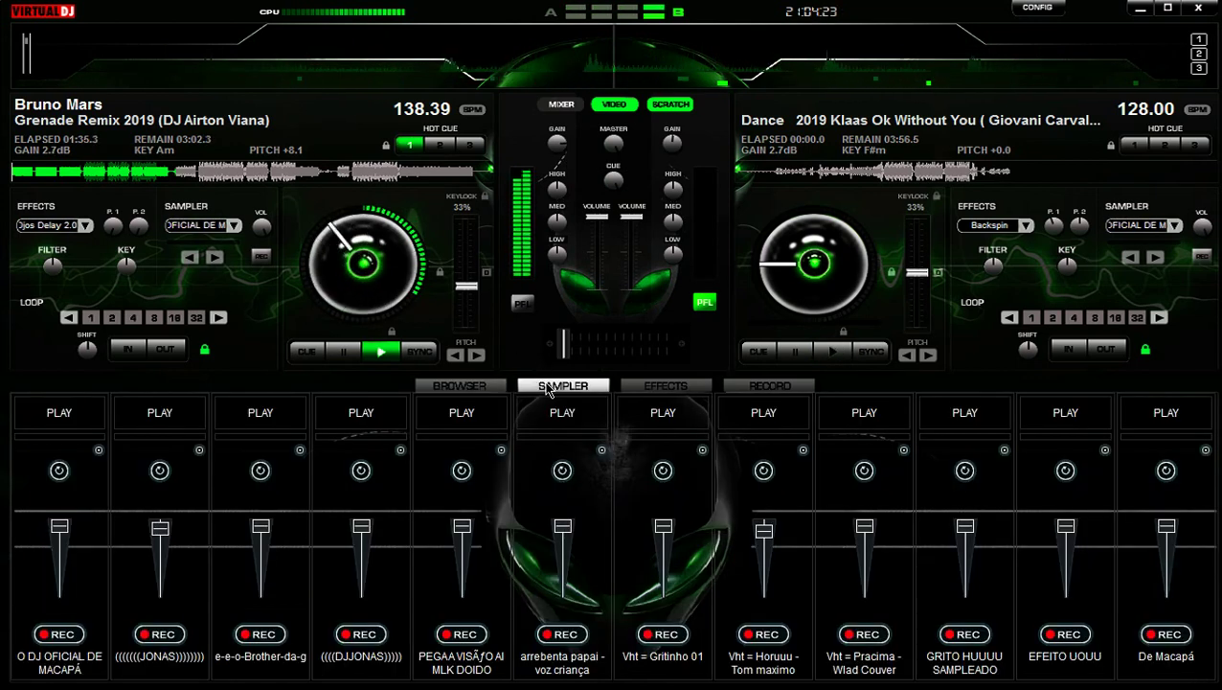
left_click(392, 421)
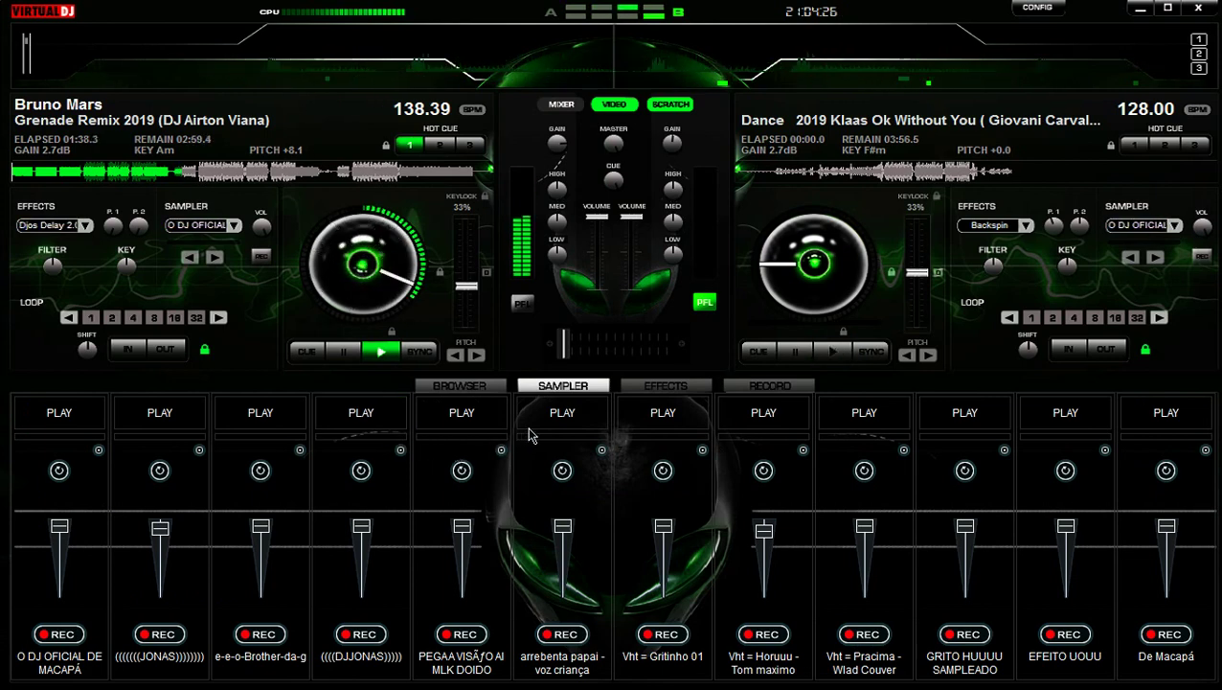
left_click(660, 412)
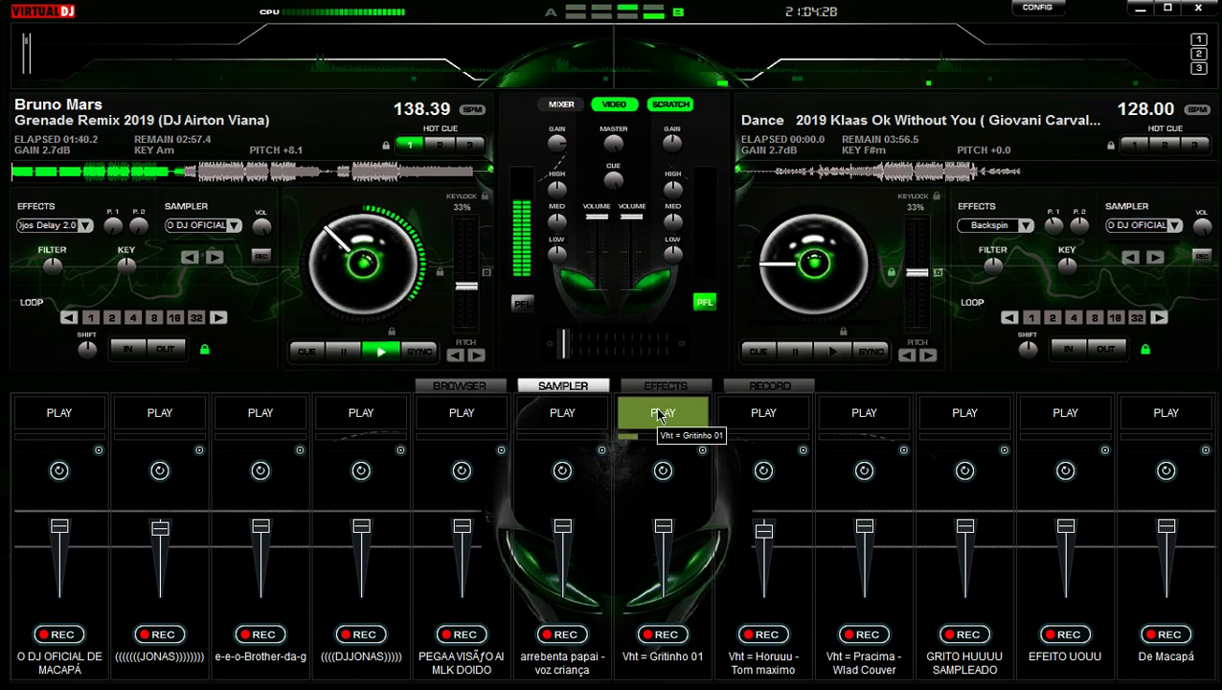
left_click(835, 422)
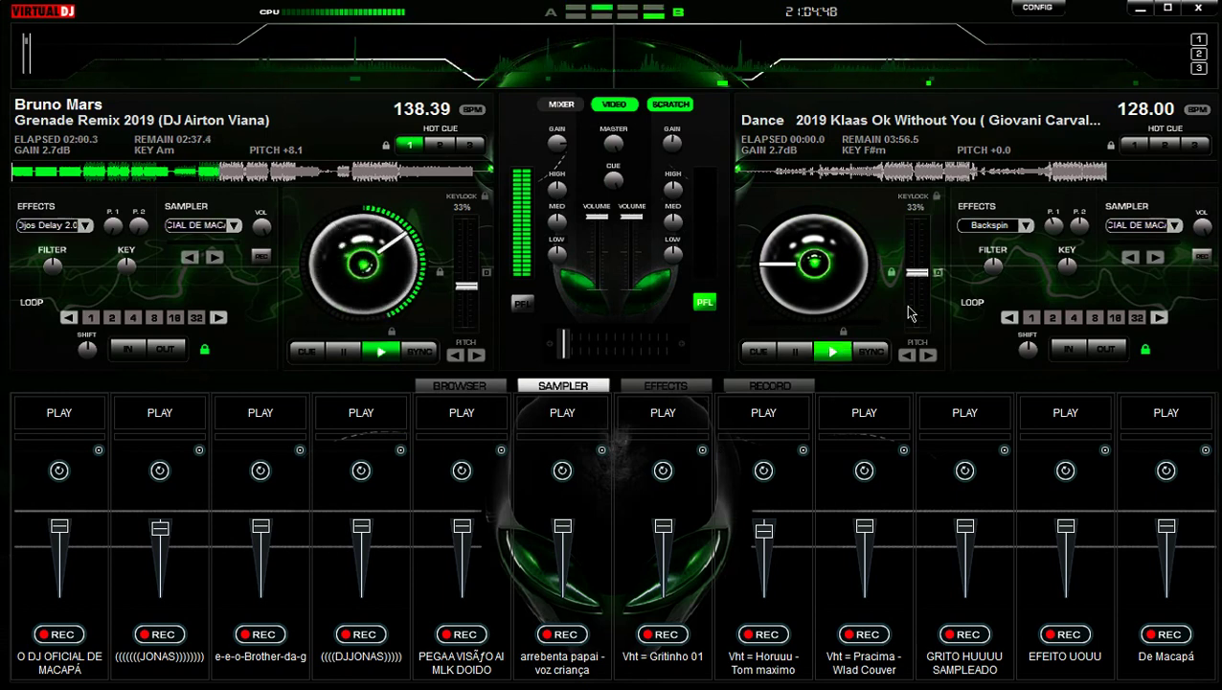
Set hot cue 1 at the start of the Dance 2019 Klaas track.
left_click(763, 353)
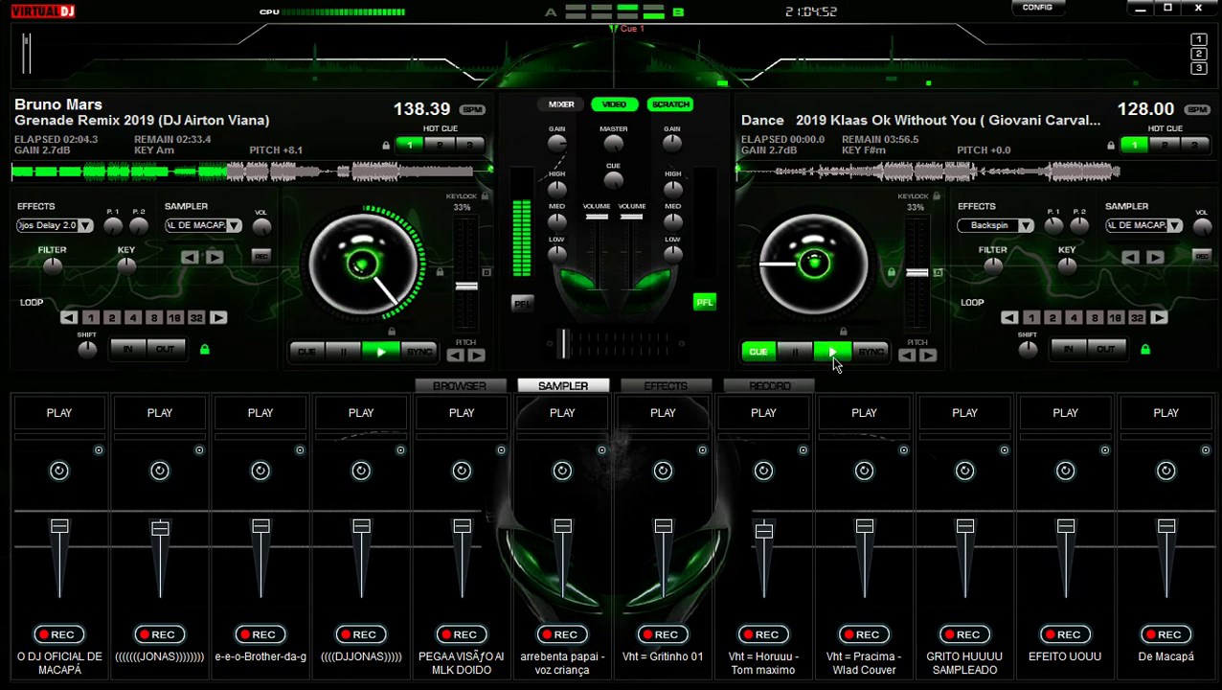
Start the Dance 2019 Klaas track with a four-beat loop and sync it to the Grenade remix.
left_click(1026, 350)
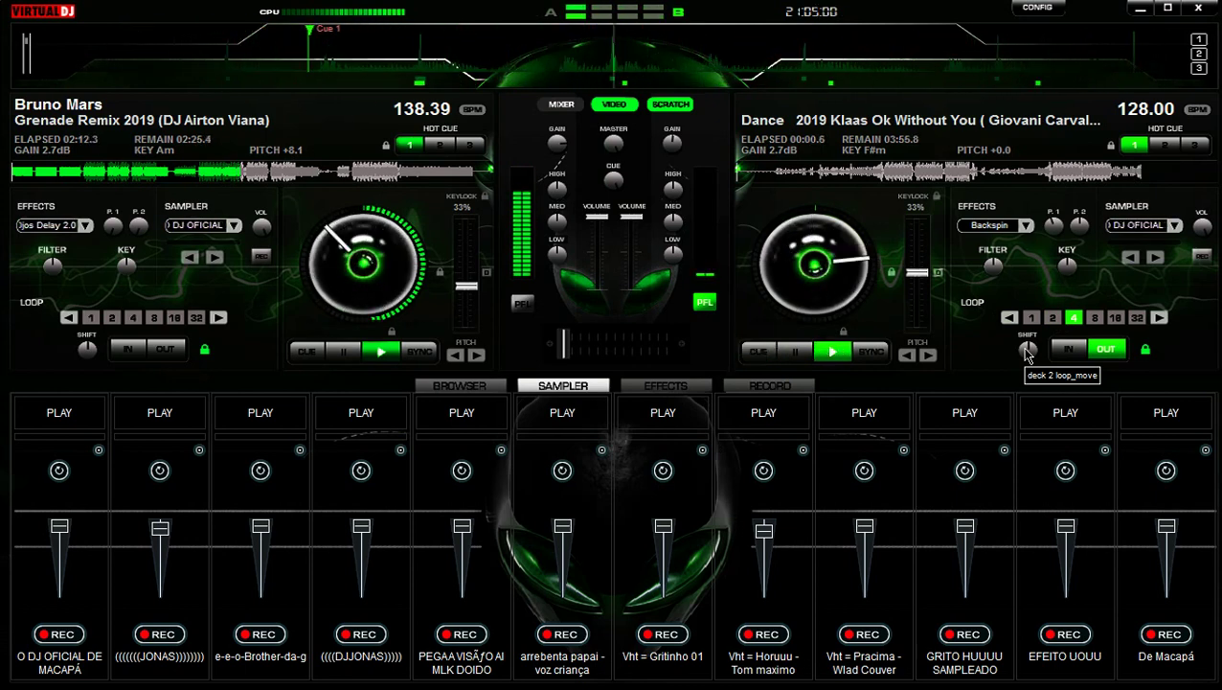
left_click(868, 352)
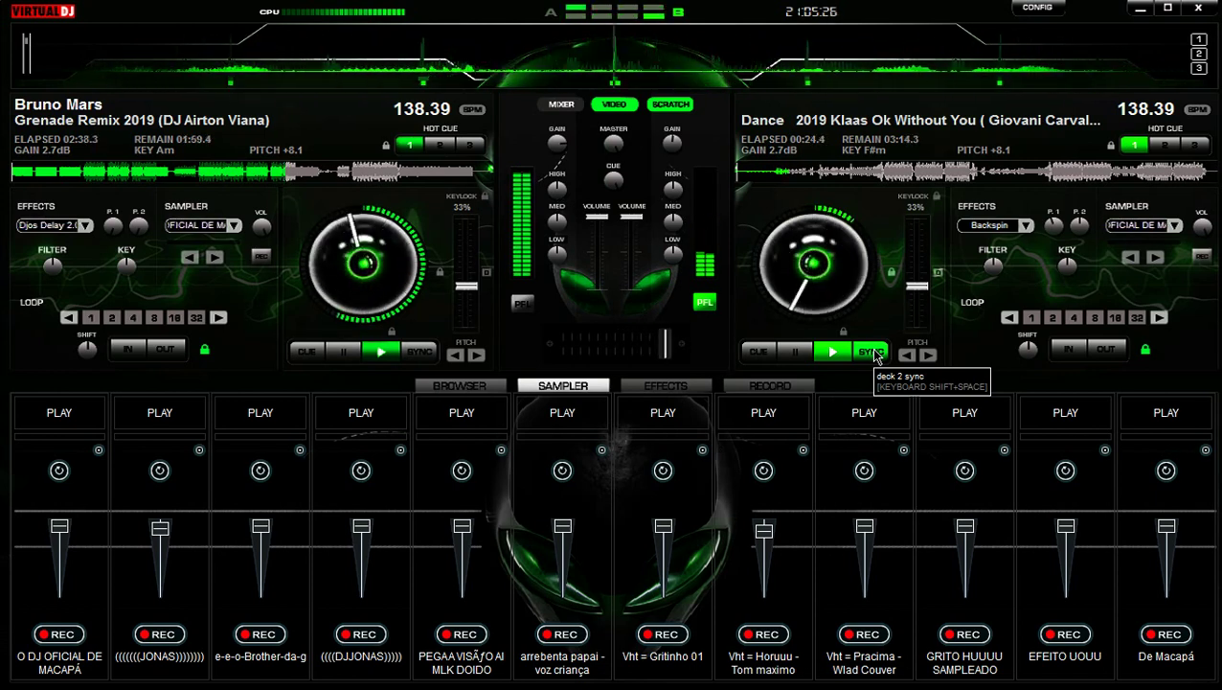
Stop the Grenade remix and load Remind Me To Forget (Anderson Producer) in its place, paused.
left_click(343, 352)
left_click(465, 387)
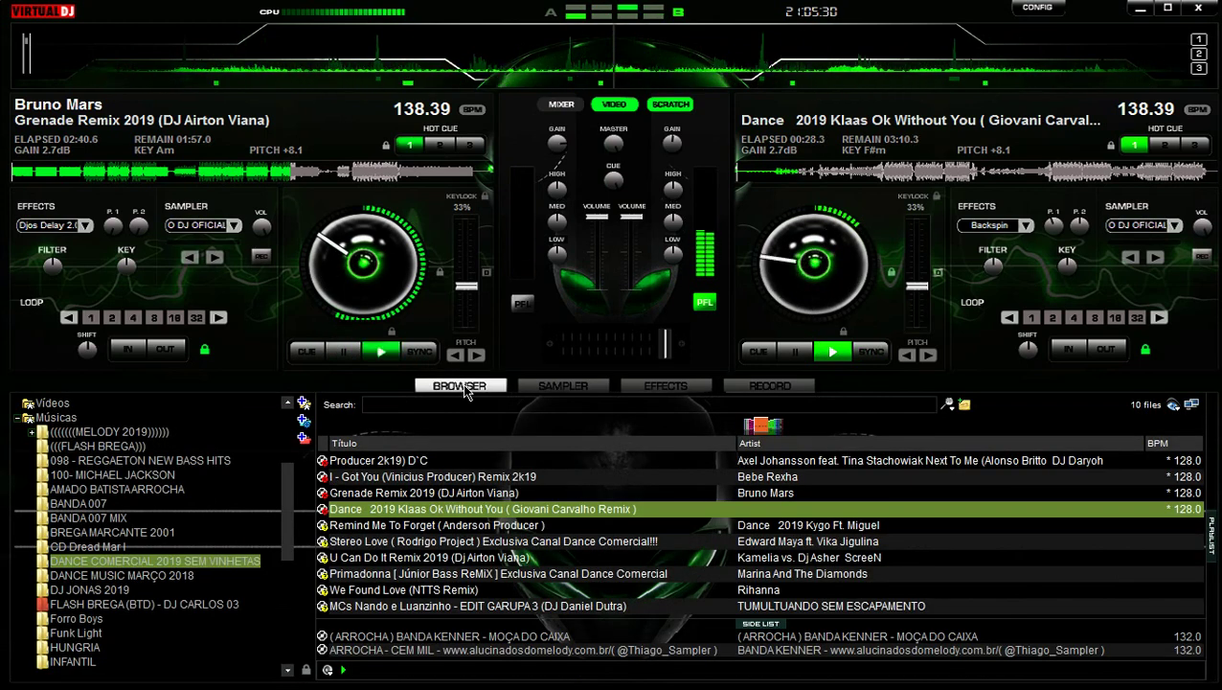
double_click(460, 526)
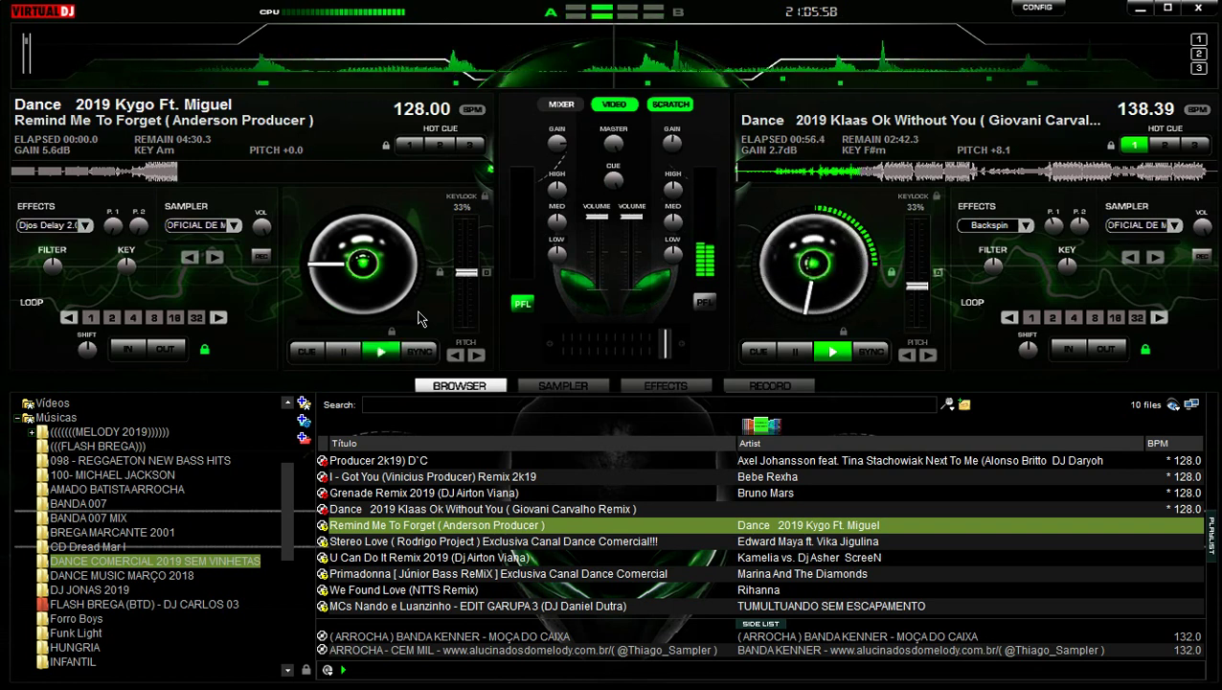
key("space")
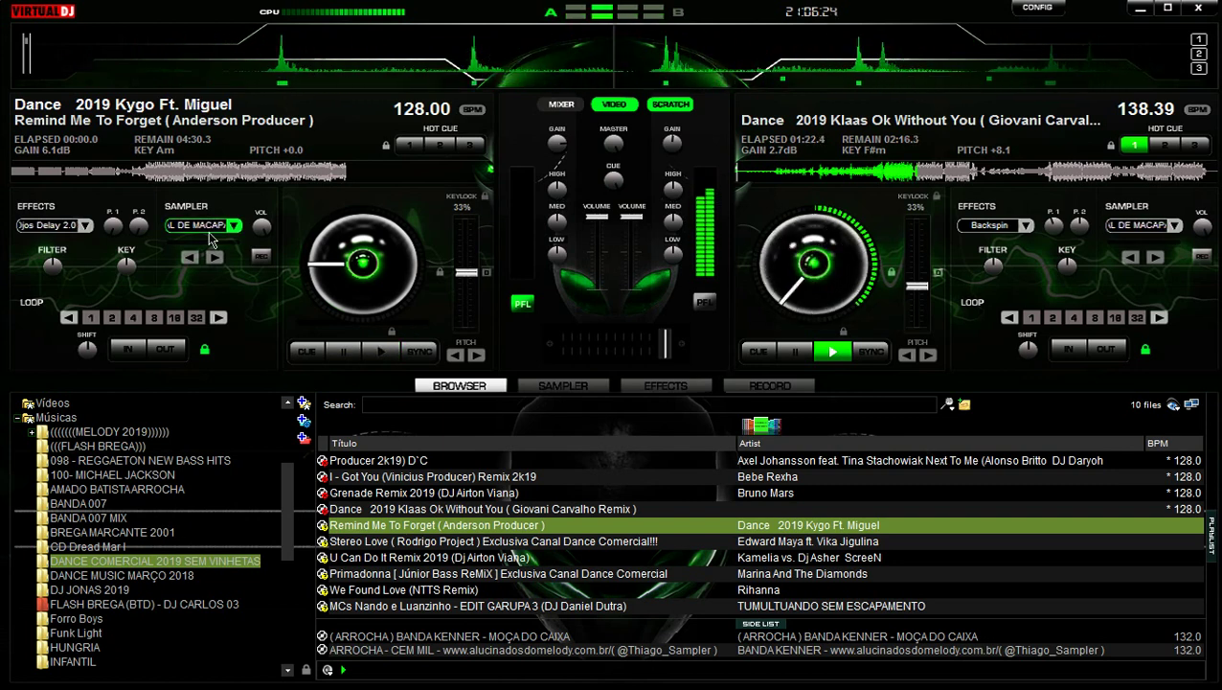
Move the paused Remind Me To Forget track to about 01:00, where its quieter passage begins.
left_click(122, 178)
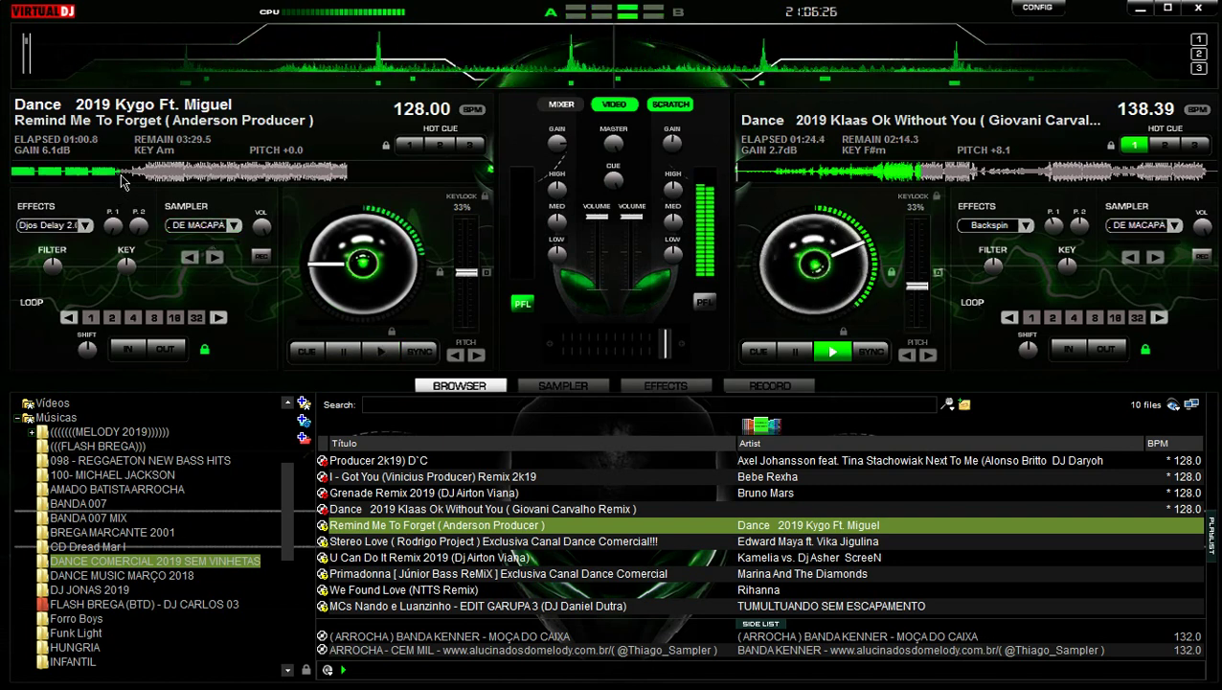
key("space")
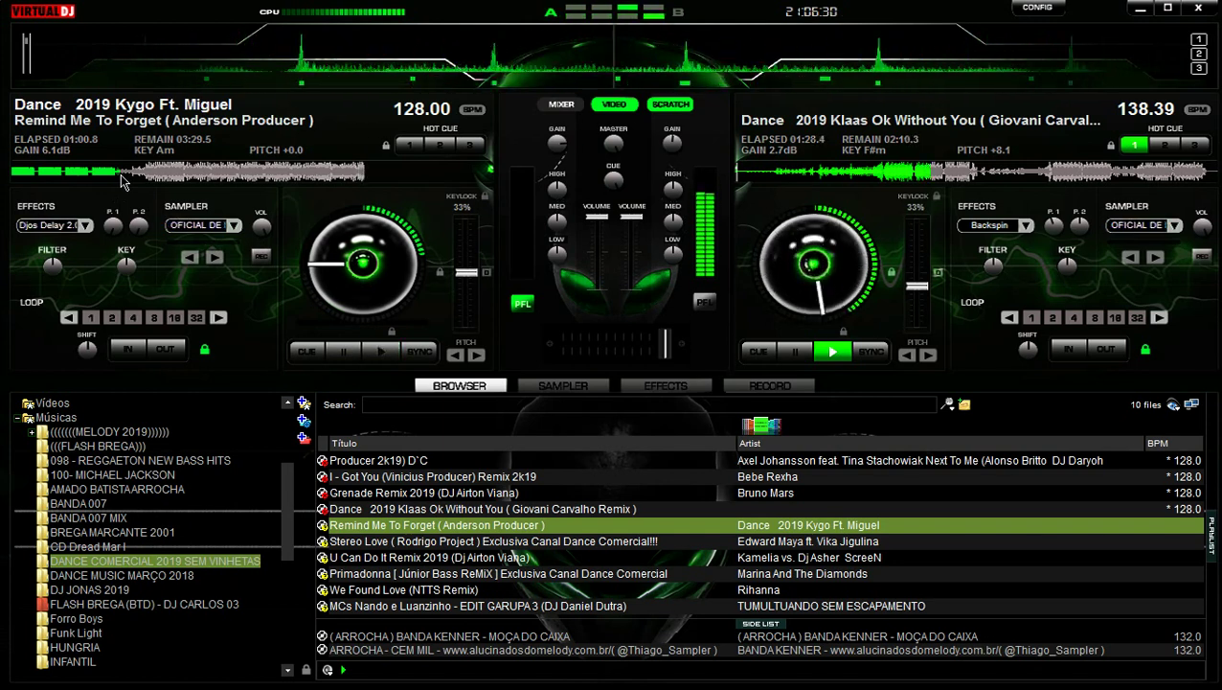
key("space")
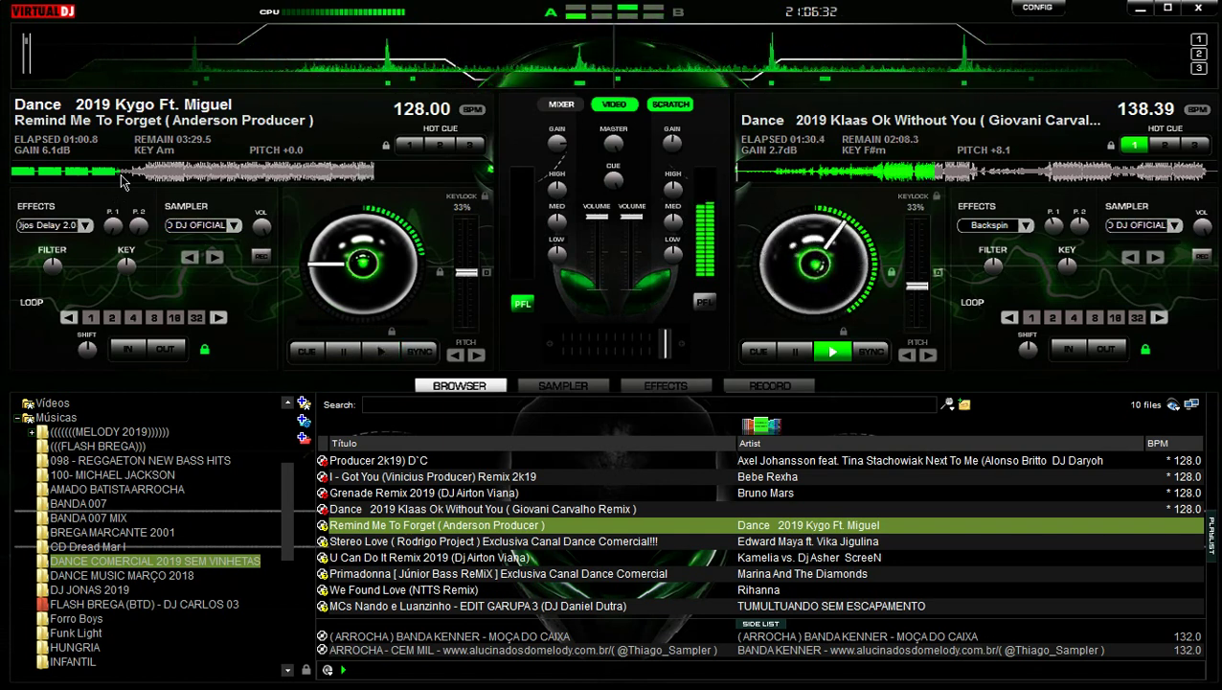
Sync Remind Me To Forget to the Klaas track and set hot cue 1 with a four-beat loop there.
left_click(418, 352)
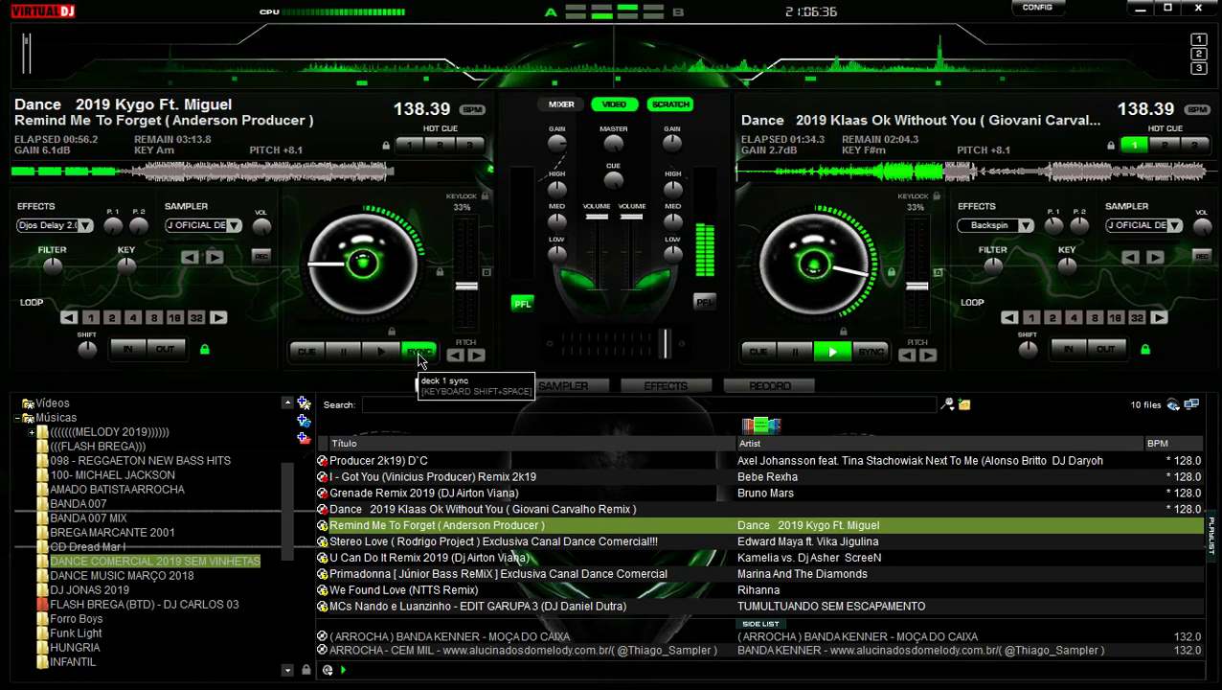
left_click(410, 145)
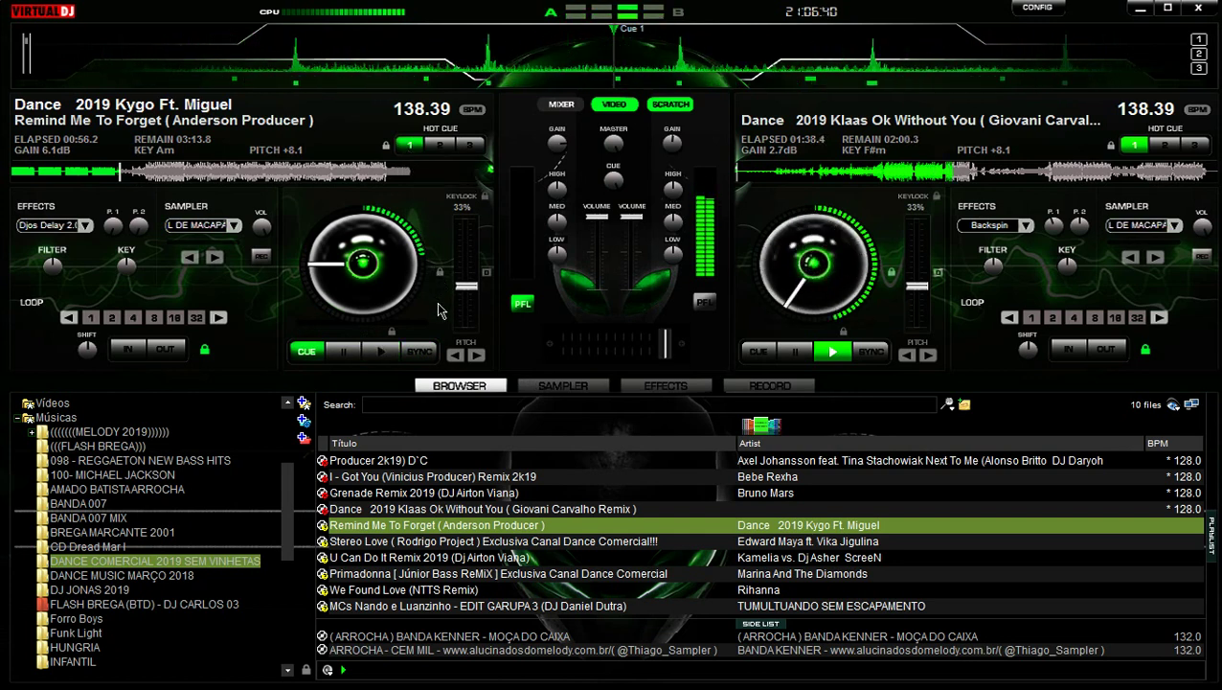
key("l")
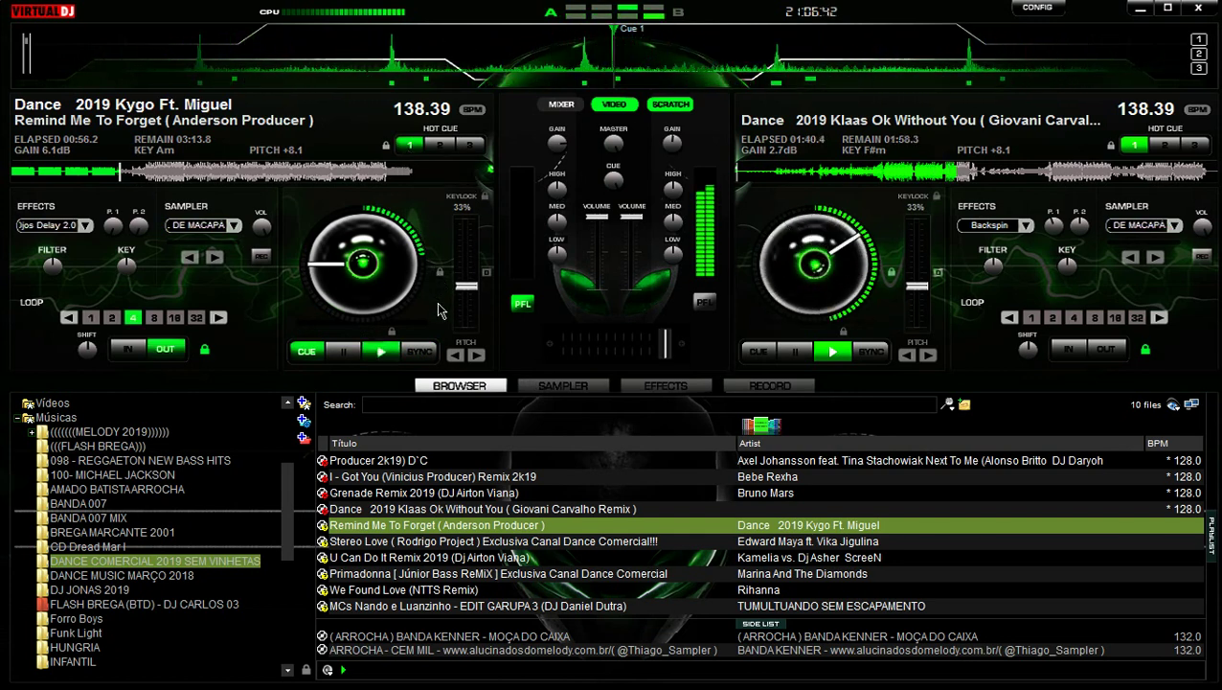
Audition the looped Remind Me To Forget from hot cue 1 and jump back to an earlier passage around 00:43.
left_click(381, 352)
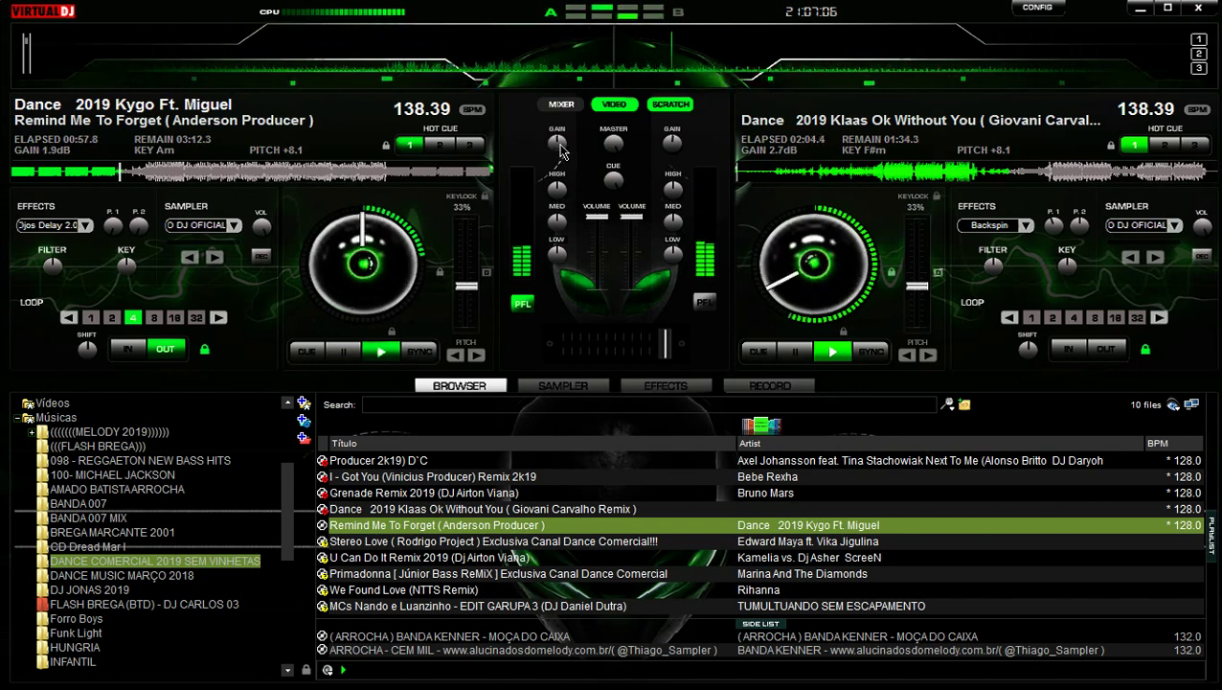
mouse_move(561, 151)
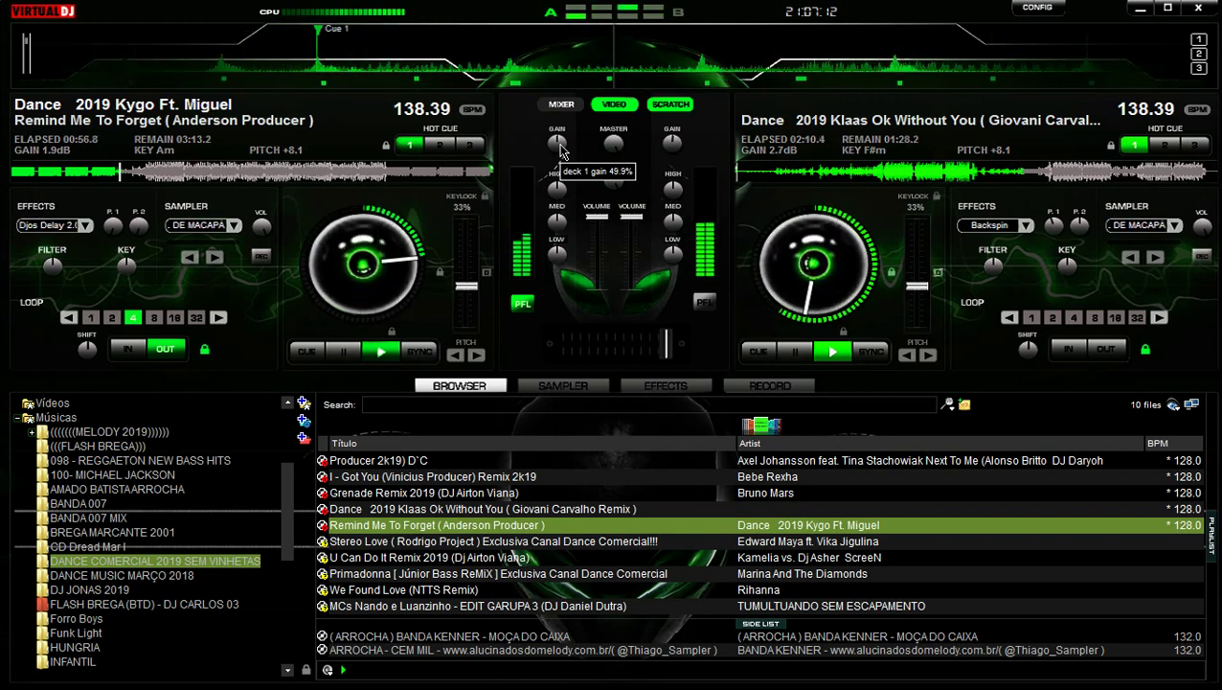
left_click(409, 144)
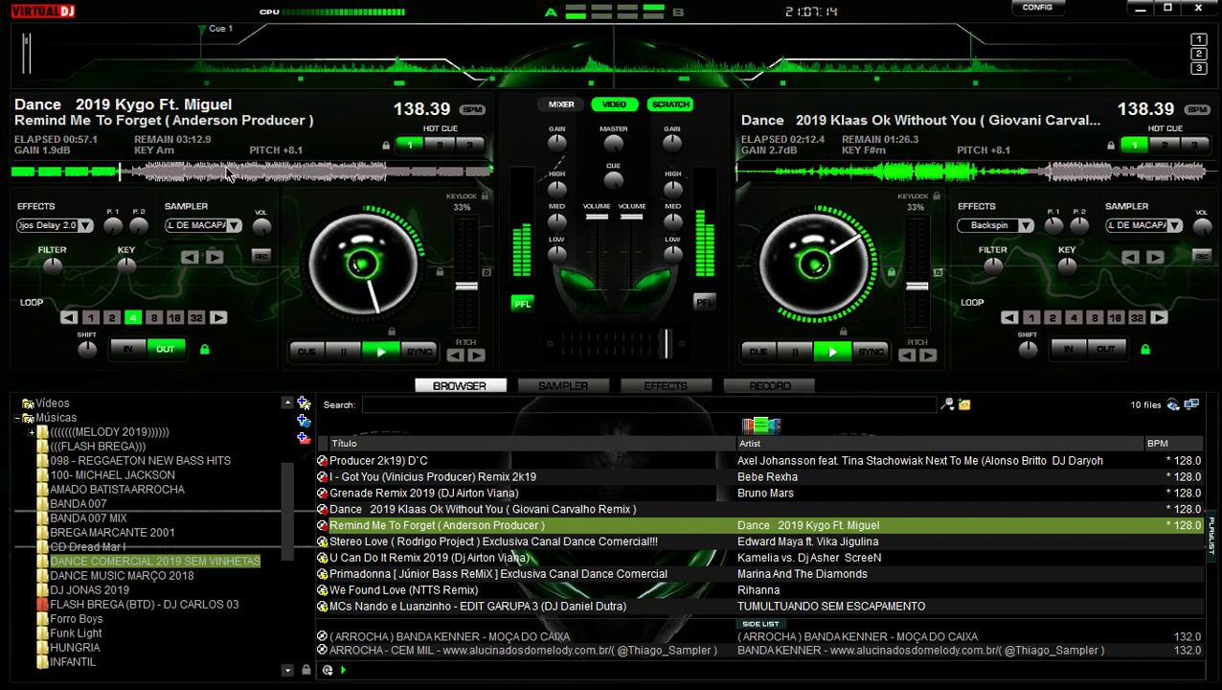
left_click(90, 175)
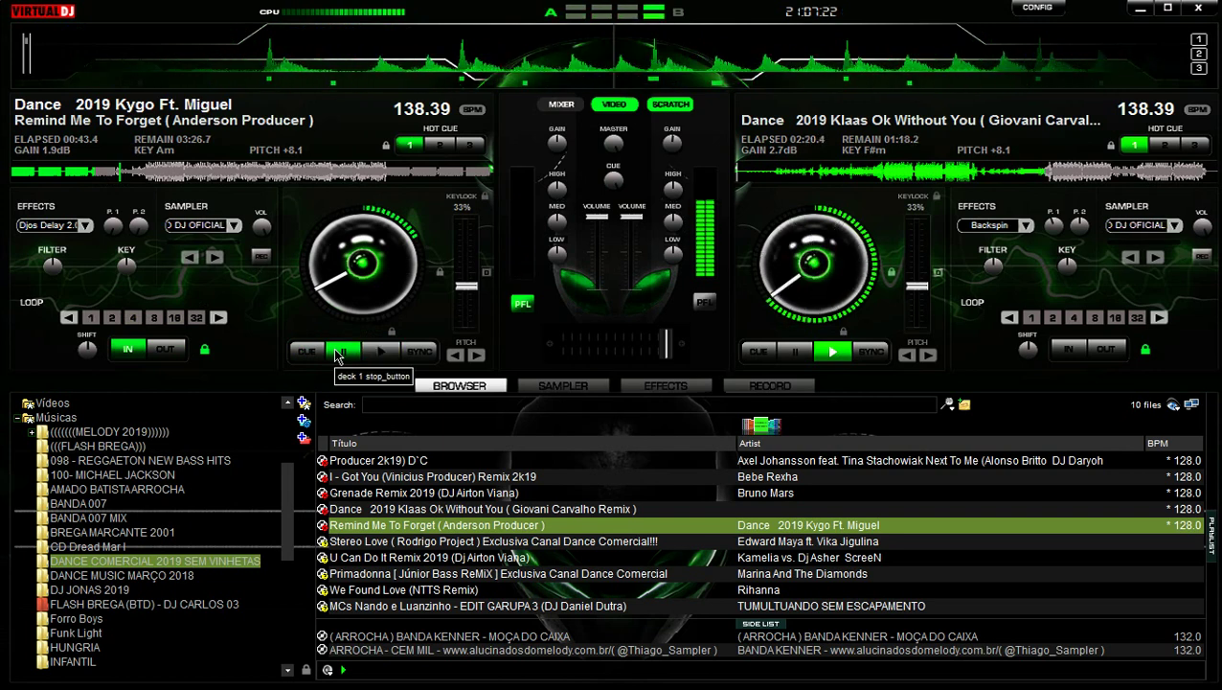
Show the sampler pads and restart Remind Me To Forget from hot cue 1 with a four-beat loop.
left_click(569, 395)
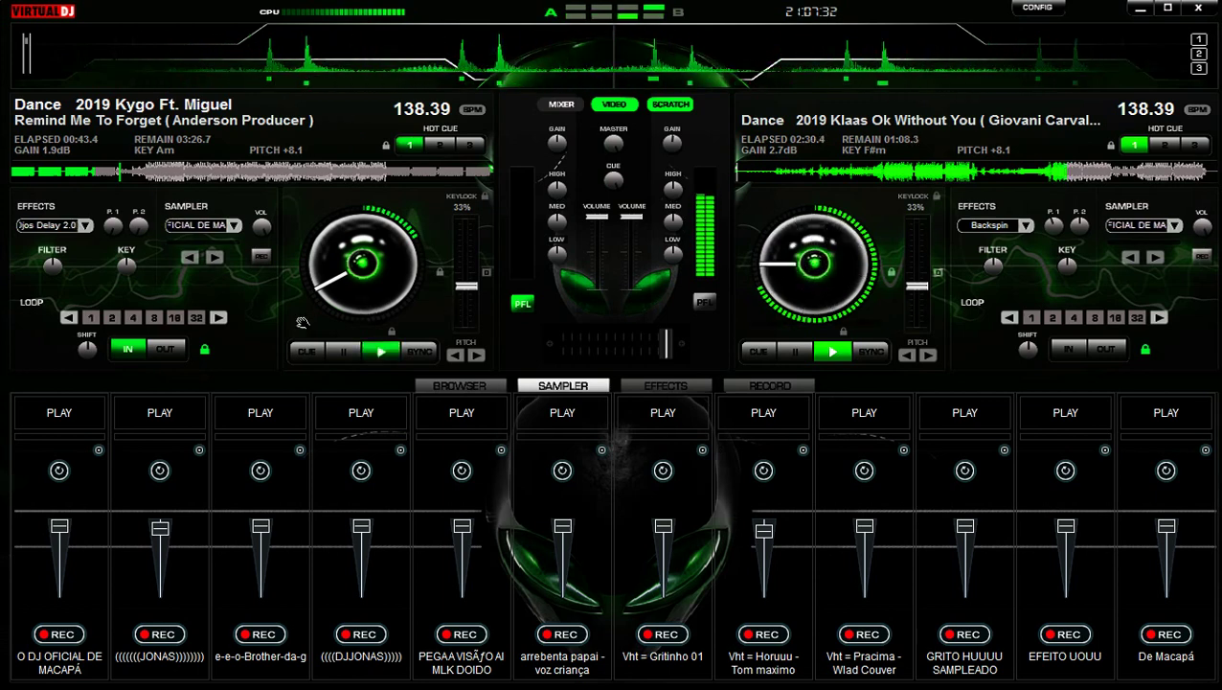
left_click(132, 318)
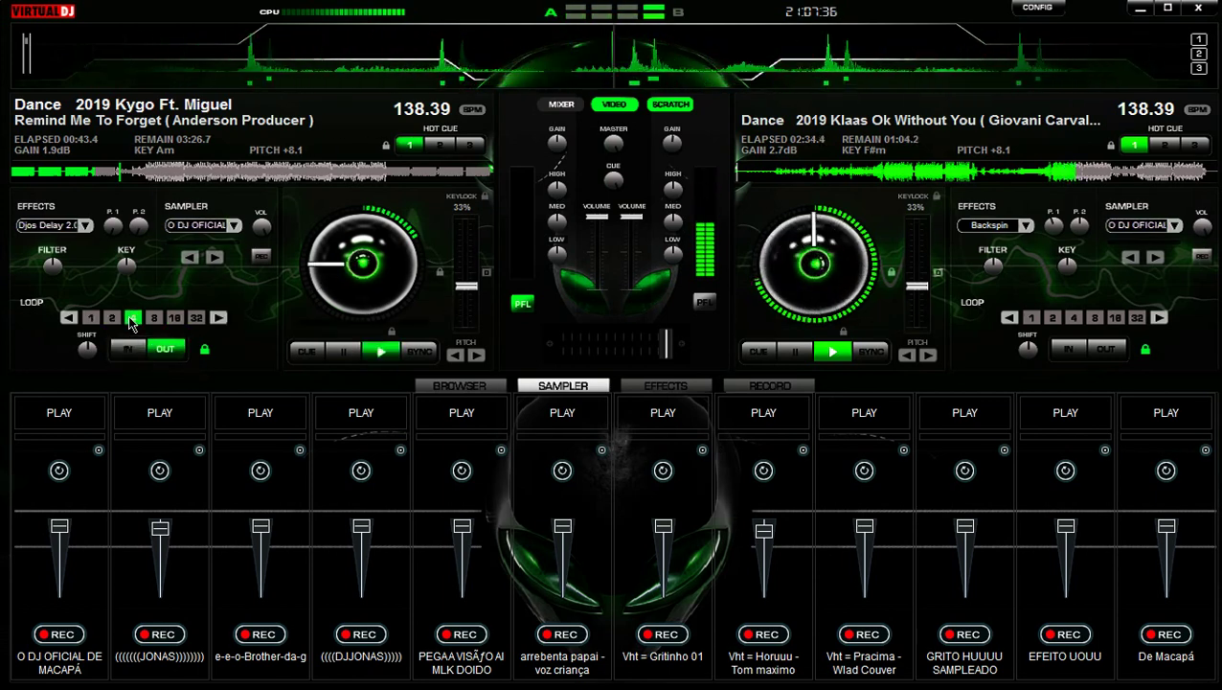
left_click(410, 145)
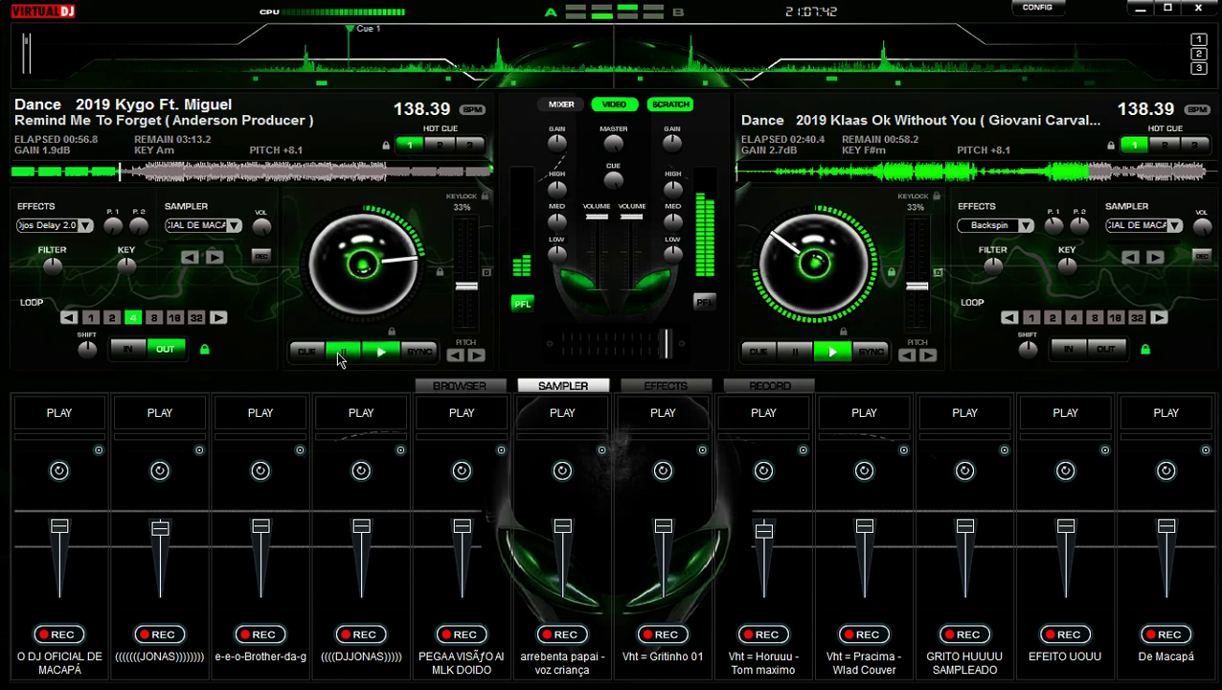
left_click(370, 353)
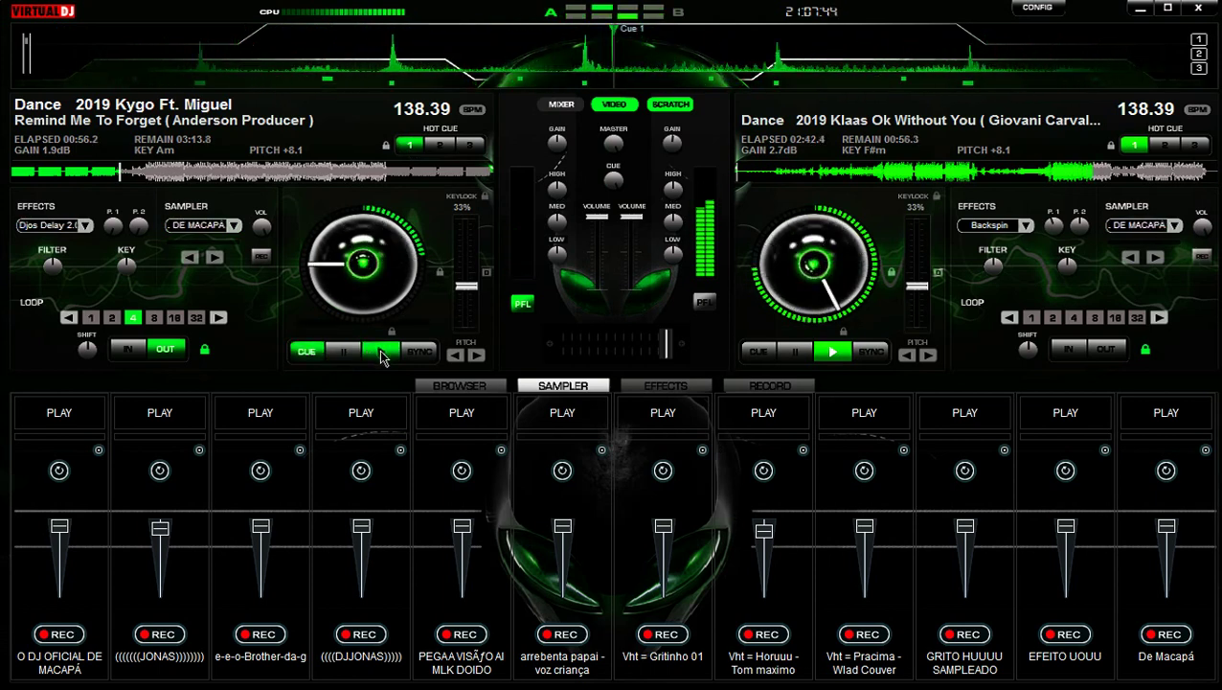
left_click(381, 353)
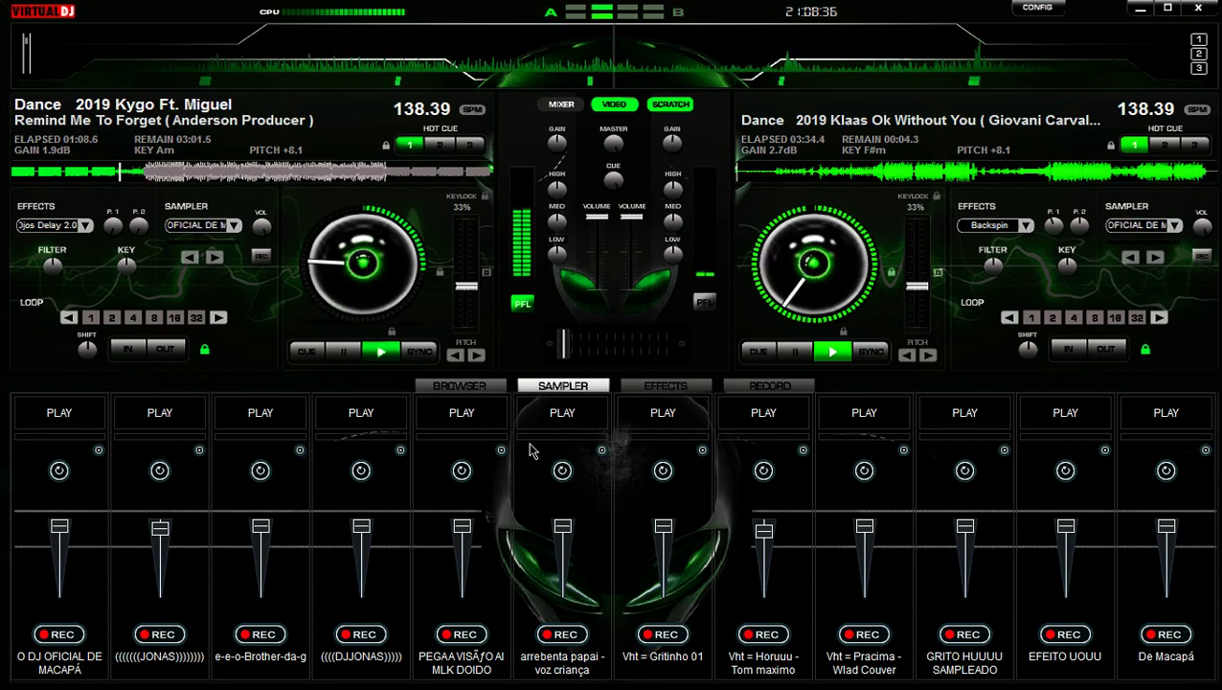
Play the DJJONAS and arrebenta papai - voz criança samples over Remind Me To Forget.
left_click(376, 425)
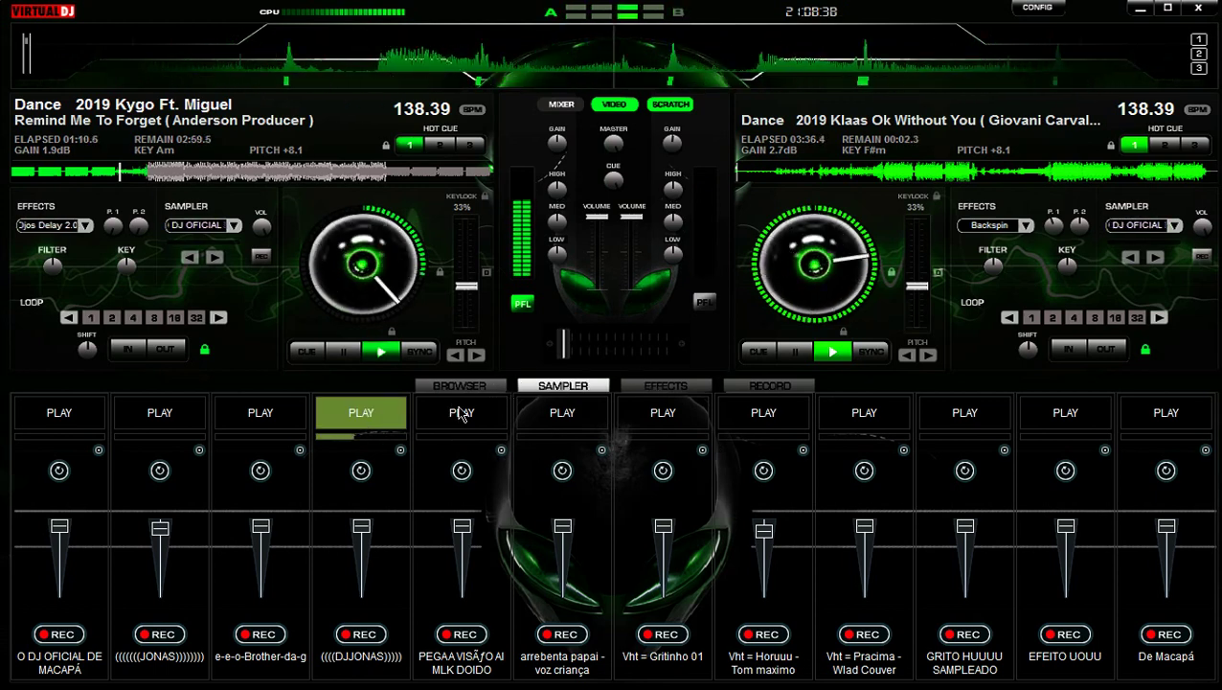
left_click(592, 416)
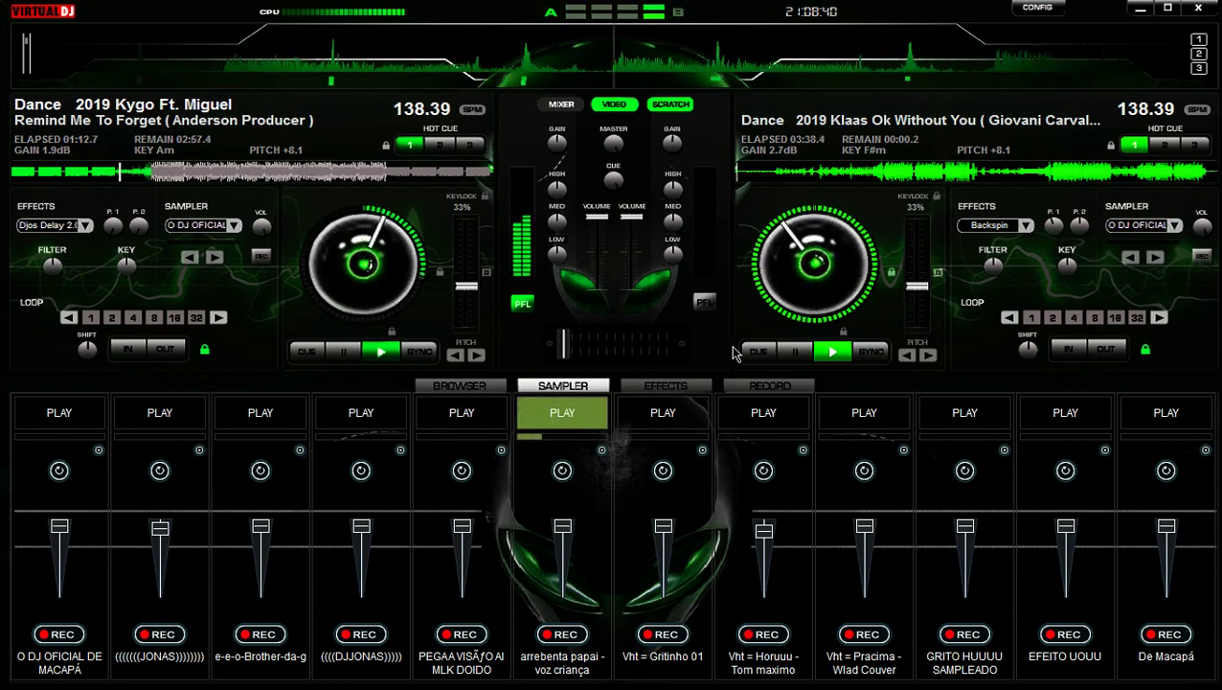
Replace the finished Klaas track with Stereo Love (Rodrigo Project) and set hot cue 1 at its start.
left_click(477, 386)
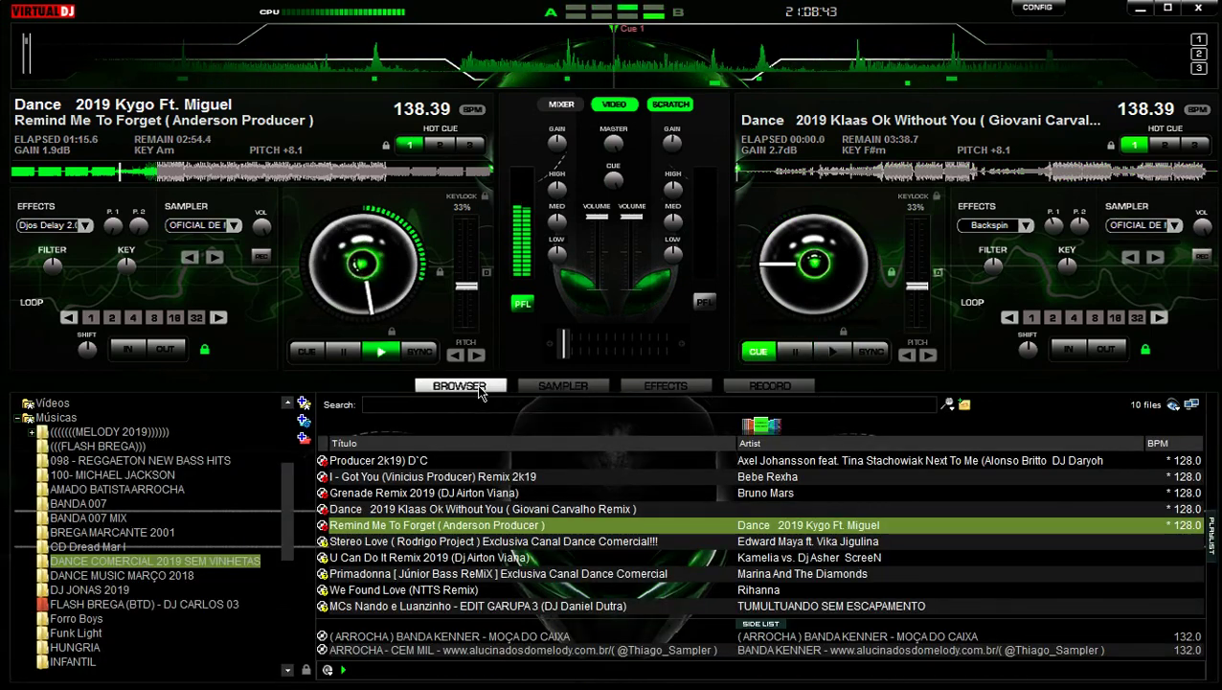
double_click(494, 542)
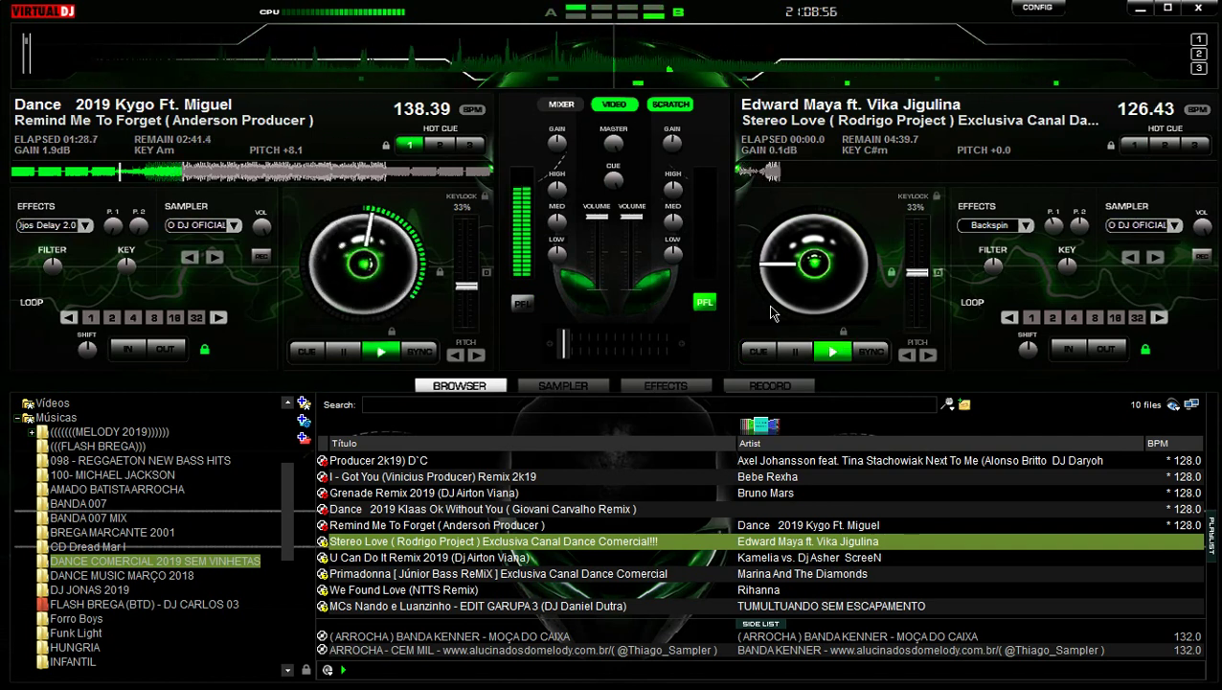
left_click(1134, 145)
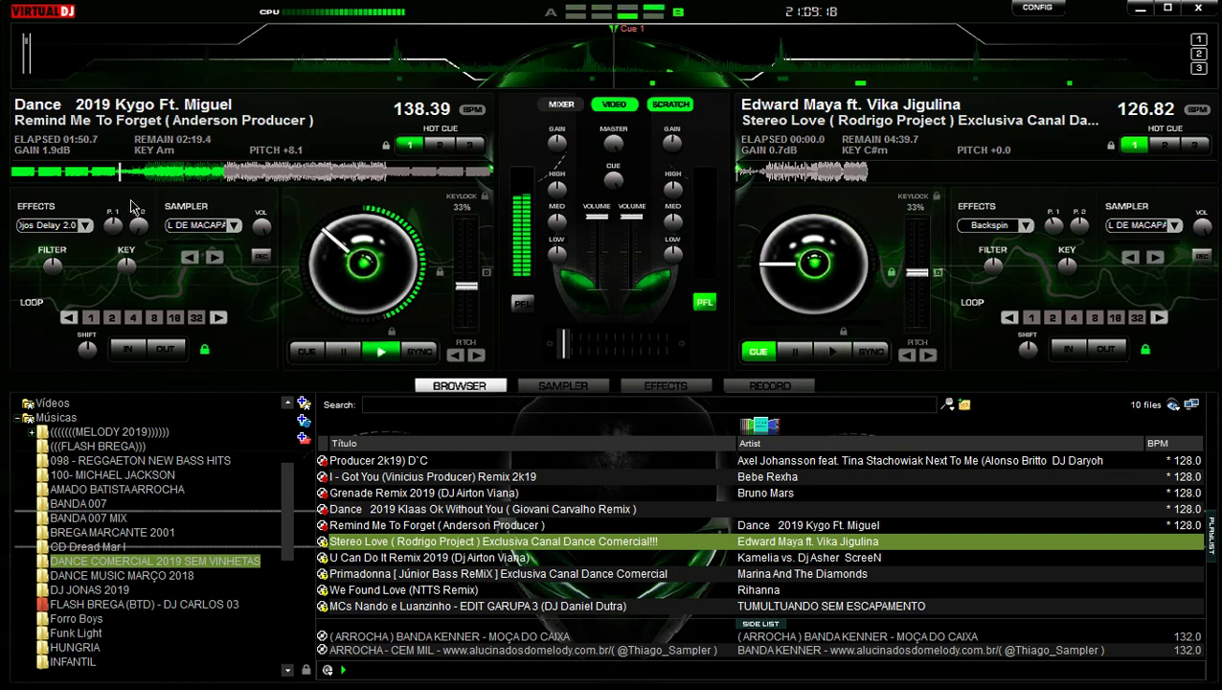
Change the effect on both decks to Flanger_TexZK.
left_click(52, 225)
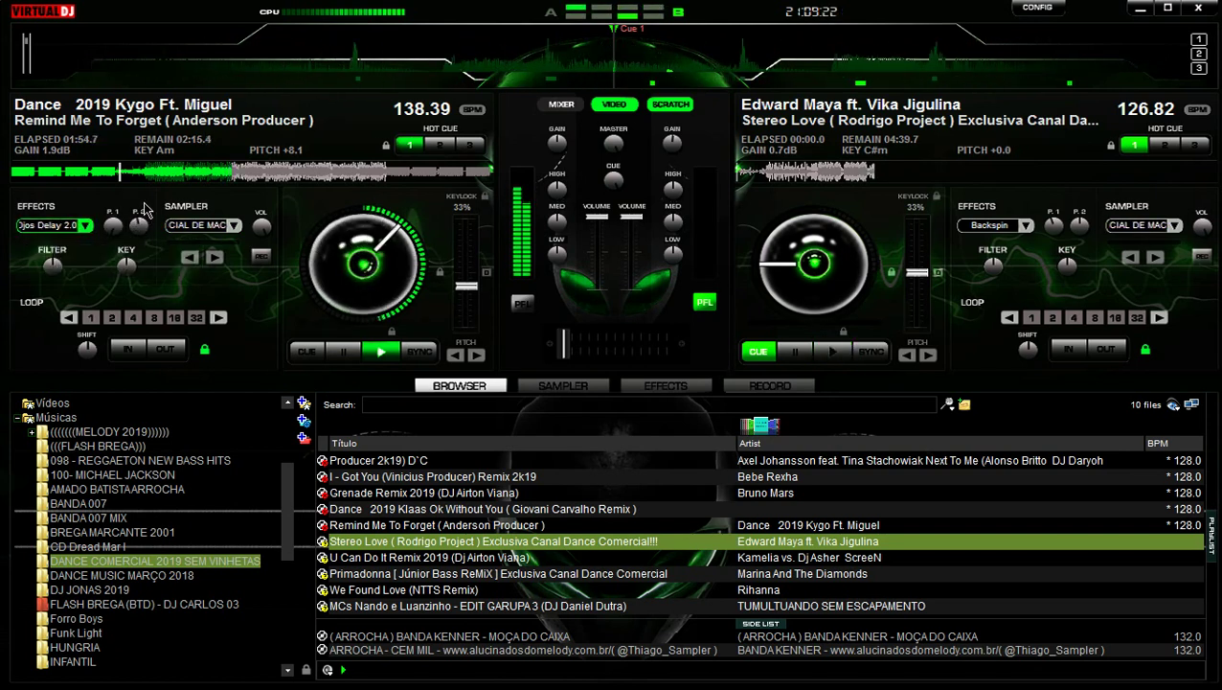
left_click(84, 228)
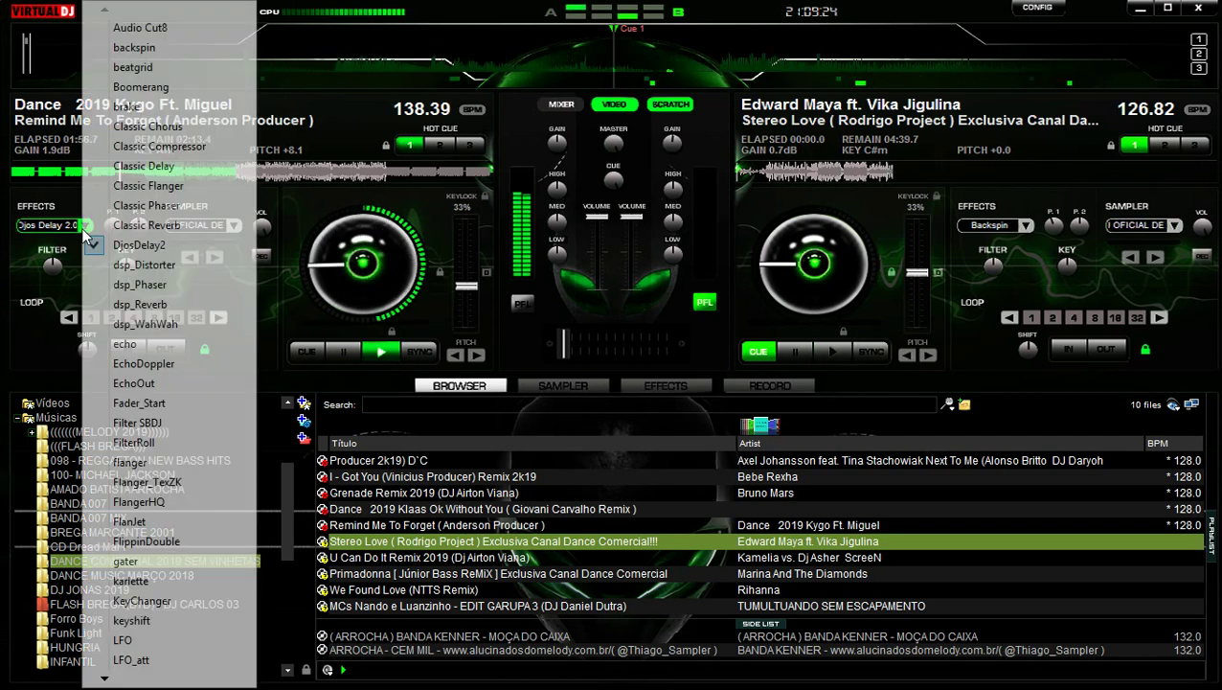
left_click(134, 500)
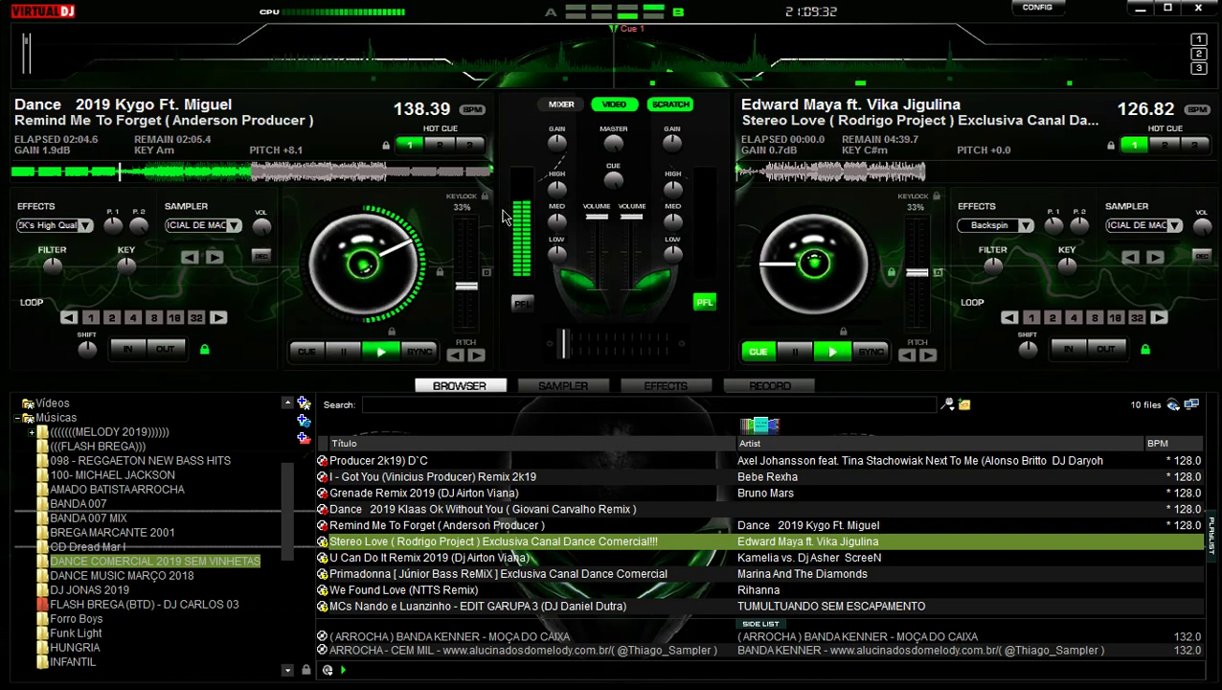
left_click(1027, 226)
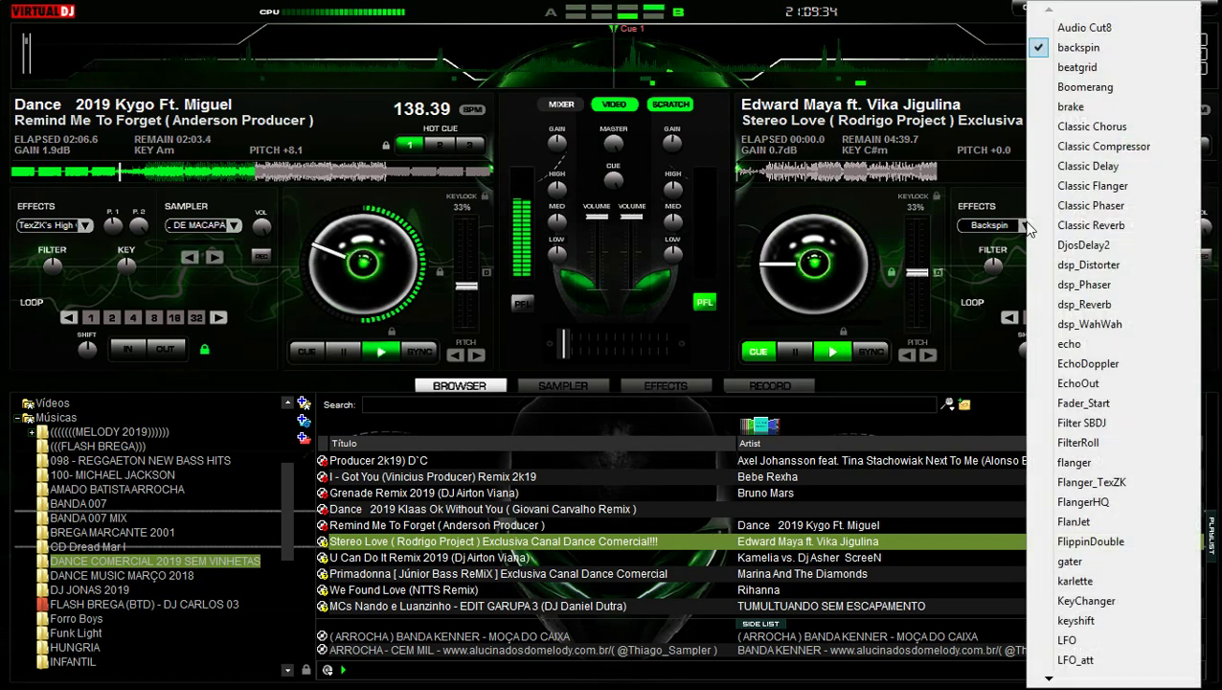
left_click(1072, 483)
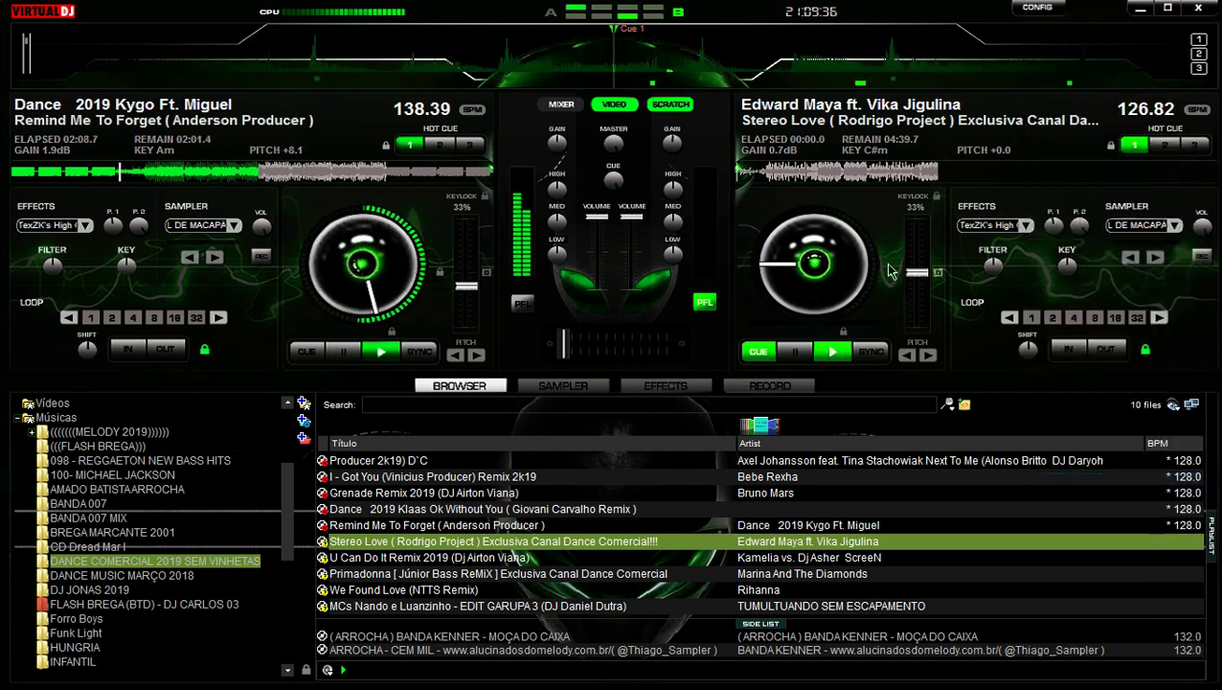
Sync Stereo Love to Remind Me To Forget and set a four-beat loop at its start.
left_click(872, 353)
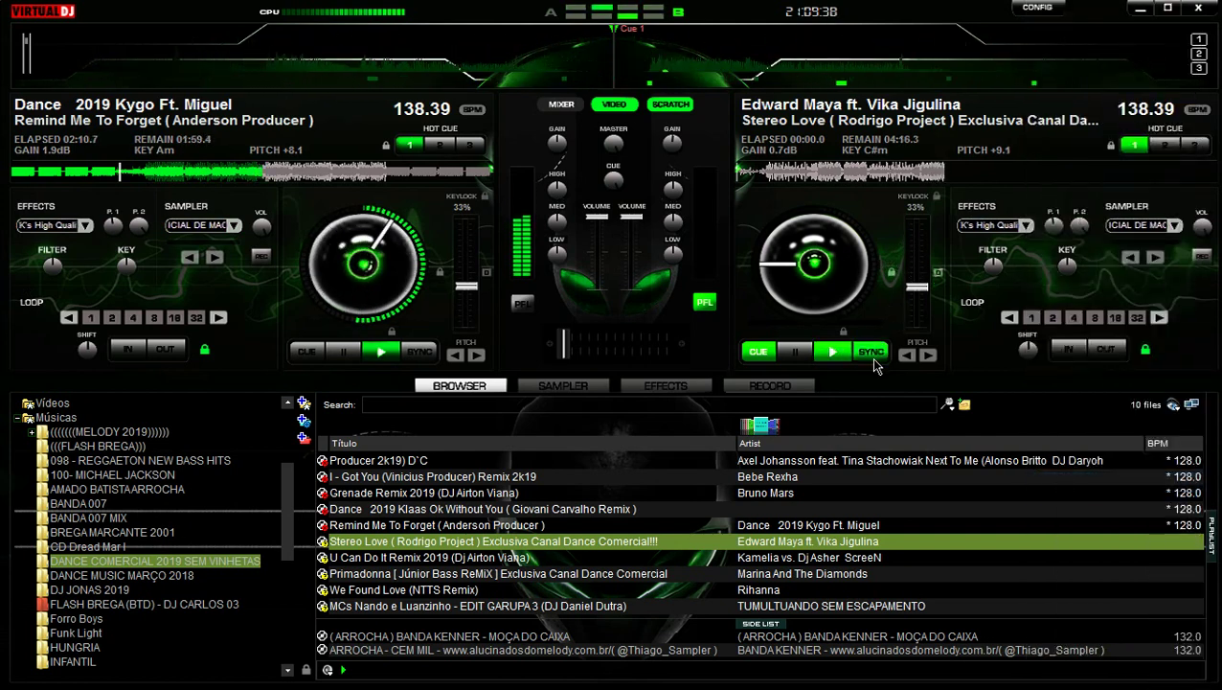
left_click(1073, 317)
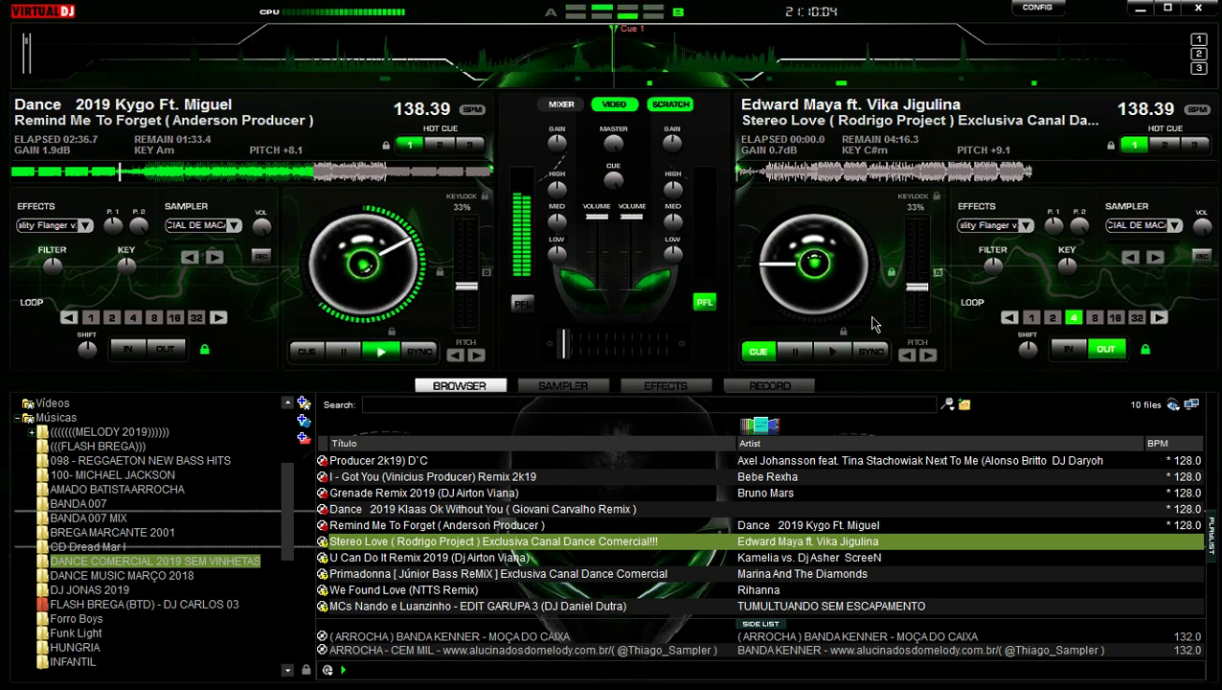
Briefly play the looped opening of Stereo Love and return the track to its cue point.
left_click(839, 354)
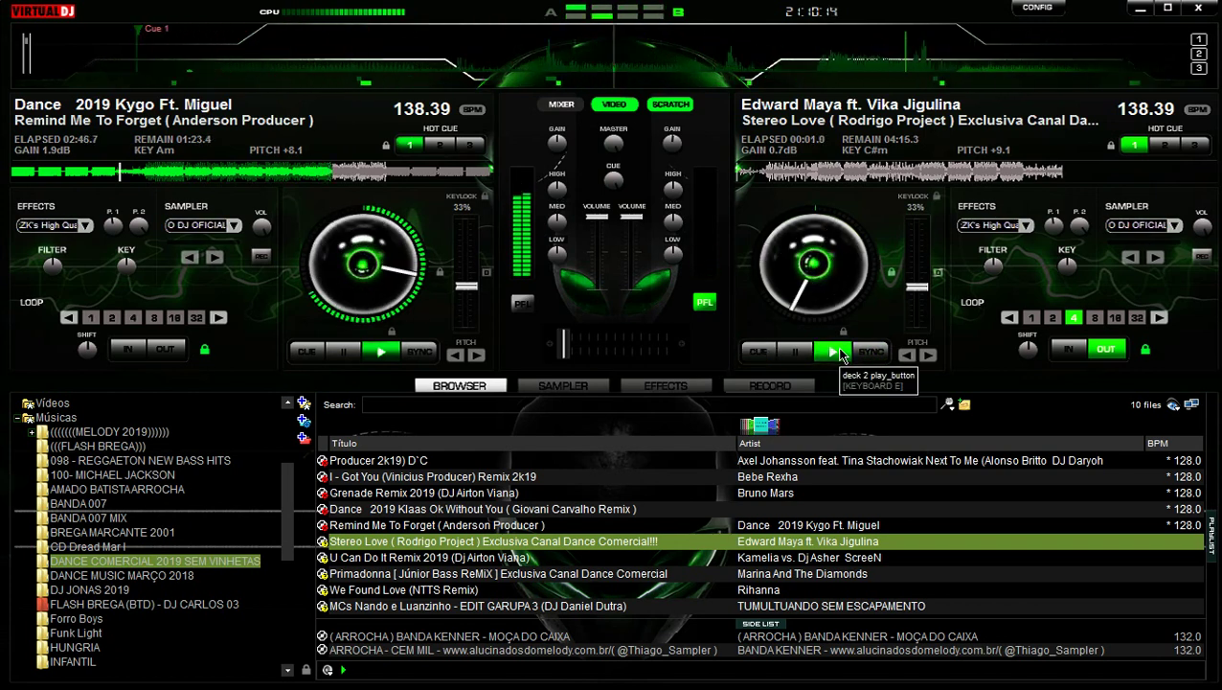
left_click(795, 354)
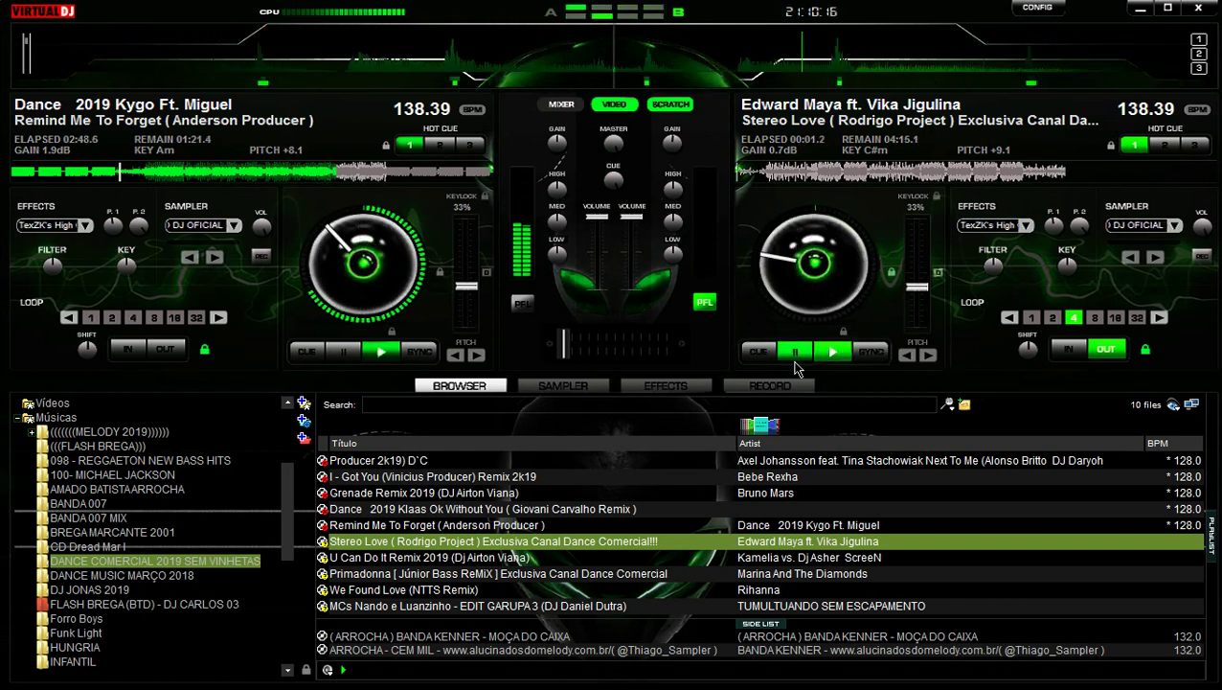
left_click(795, 362)
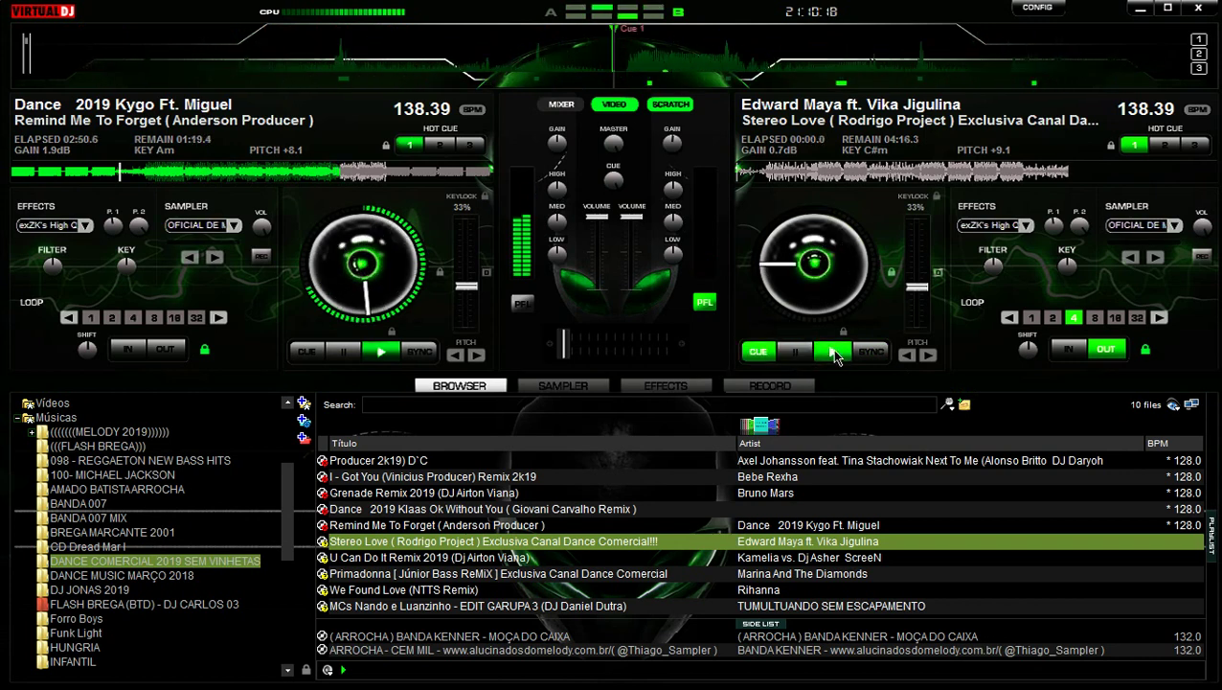
Start Stereo Love in sync with Remind Me To Forget, release its loop and crossfade fully to it.
left_click(834, 354)
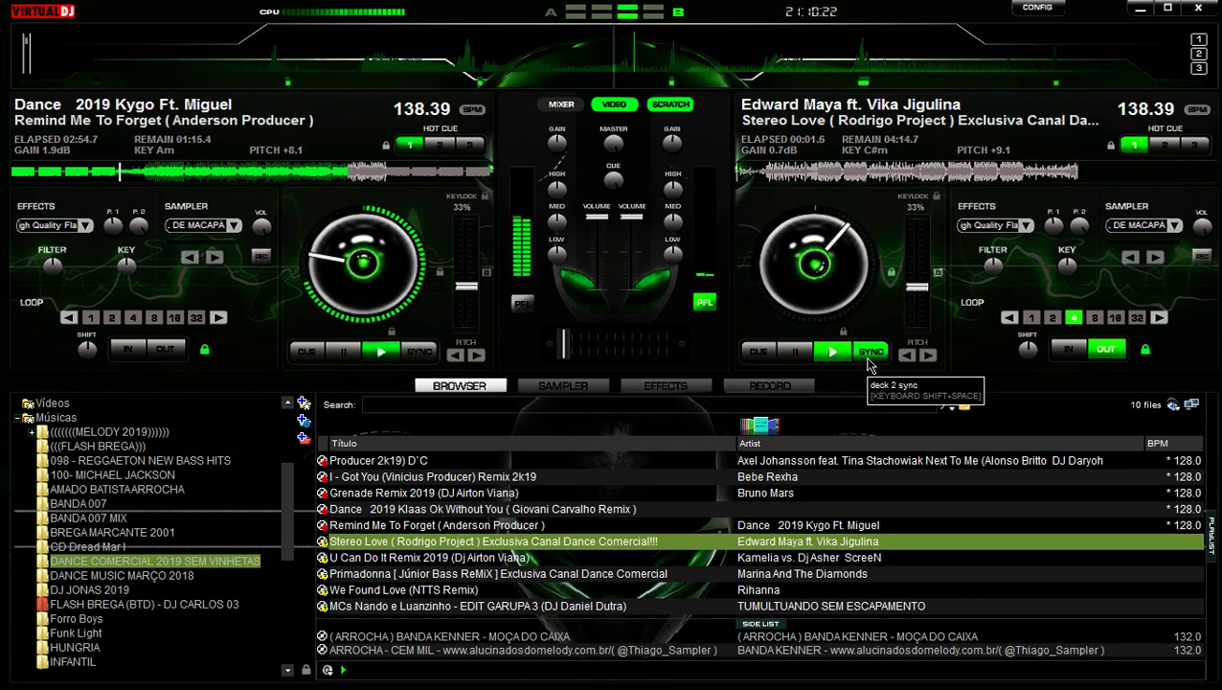
left_click(763, 332)
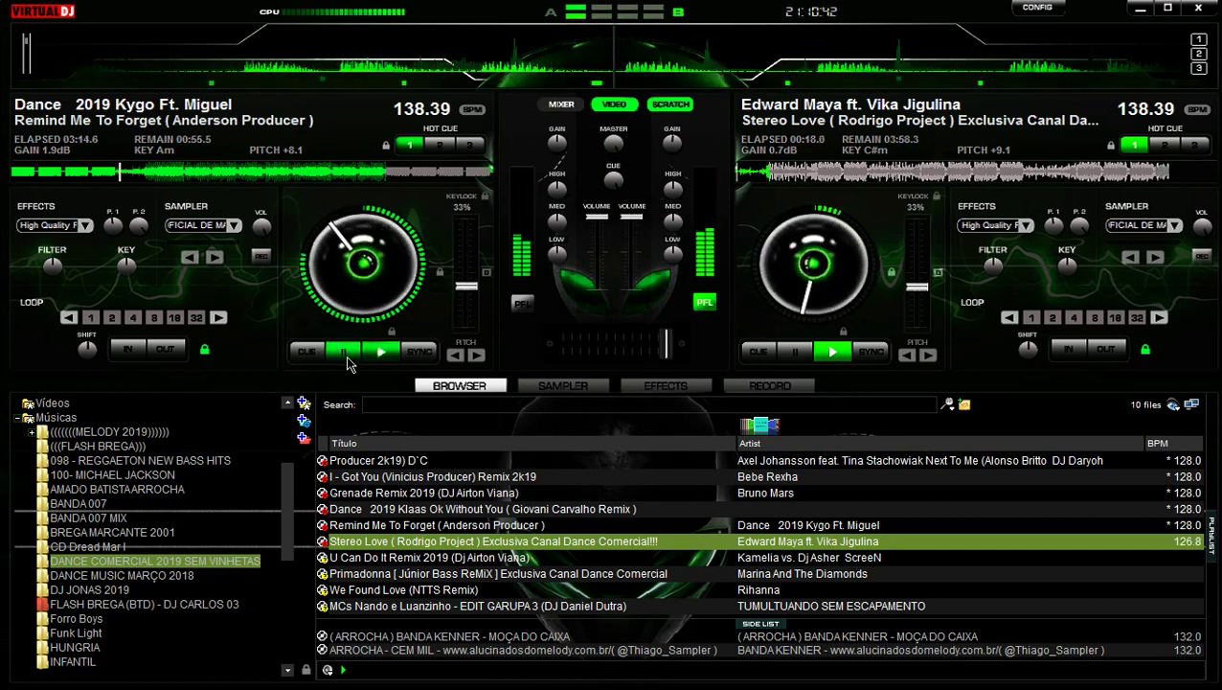
Play the ((((DJJONAS))))), De Macapá and EFEITO UOUU samples over Stereo Love.
left_click(536, 386)
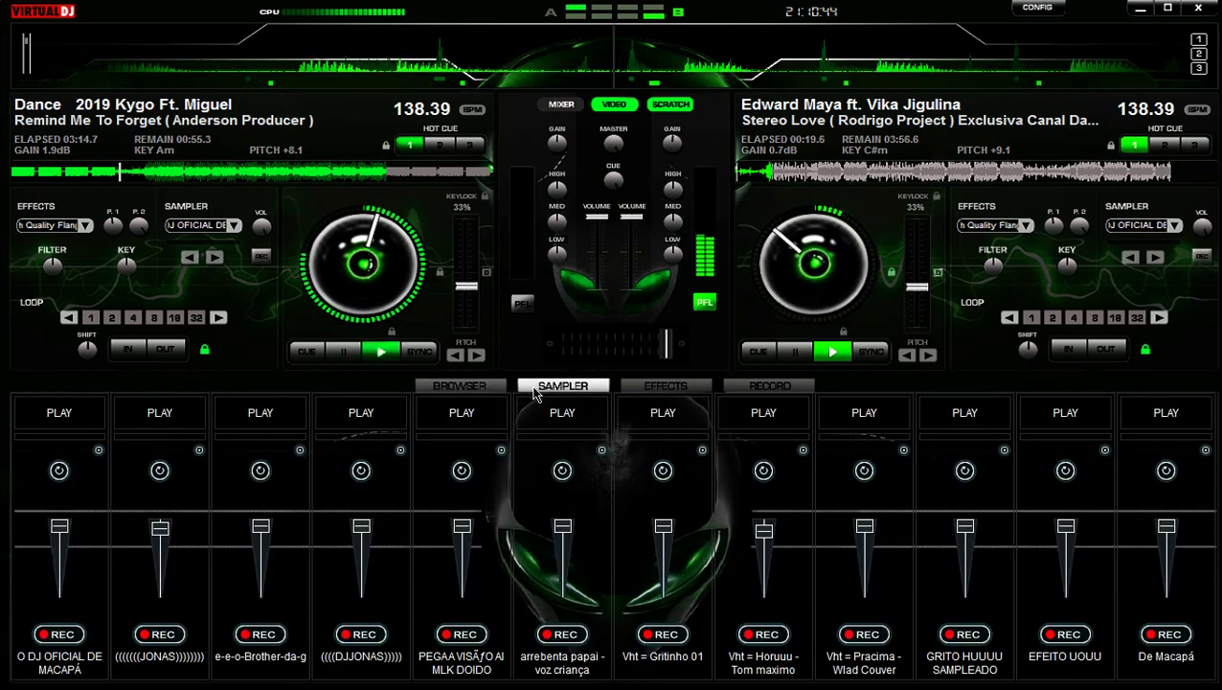
left_click(400, 425)
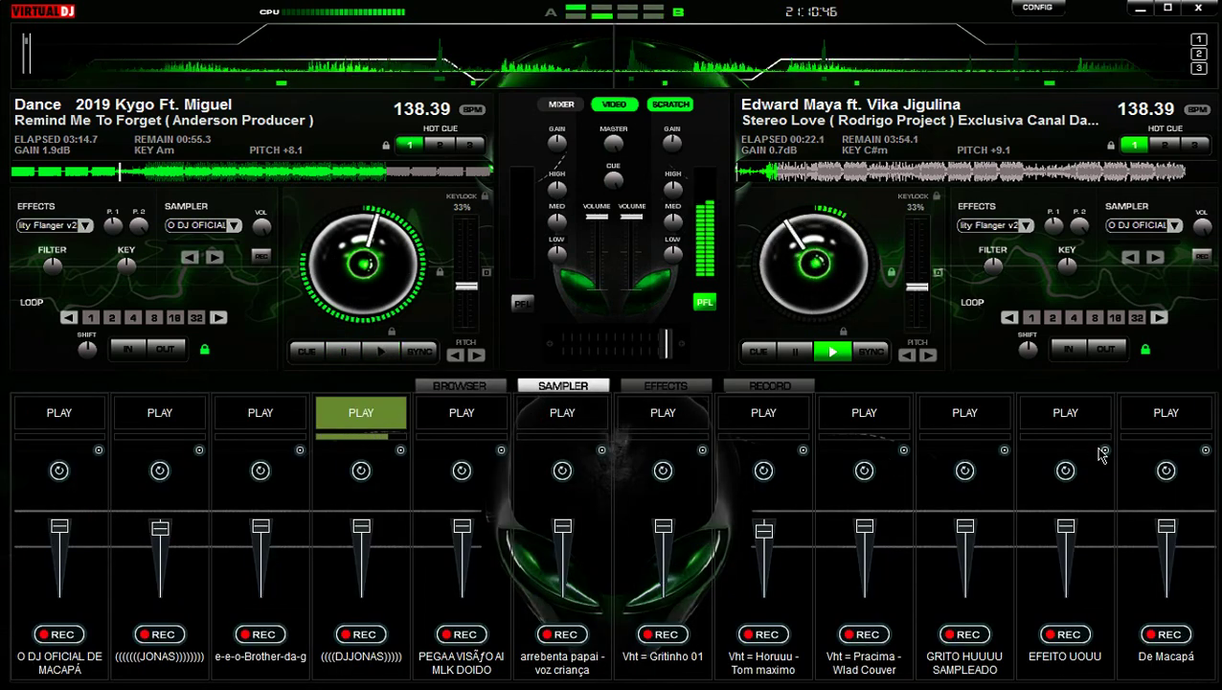
left_click(1161, 413)
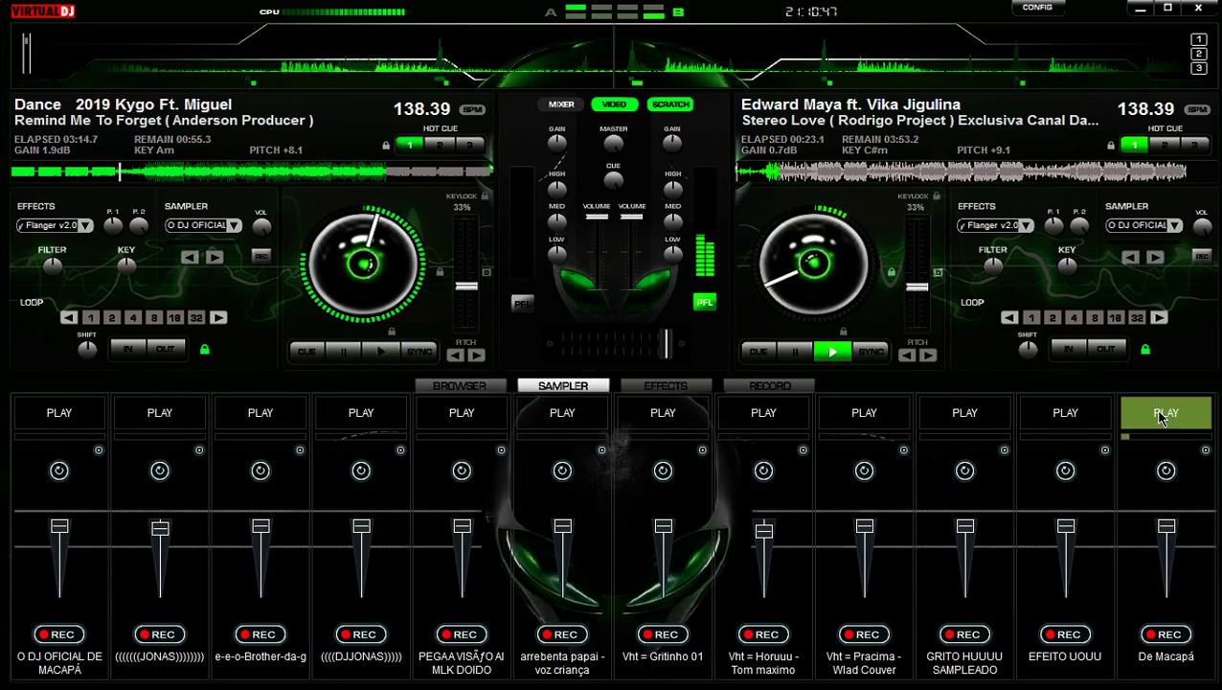
left_click(1065, 419)
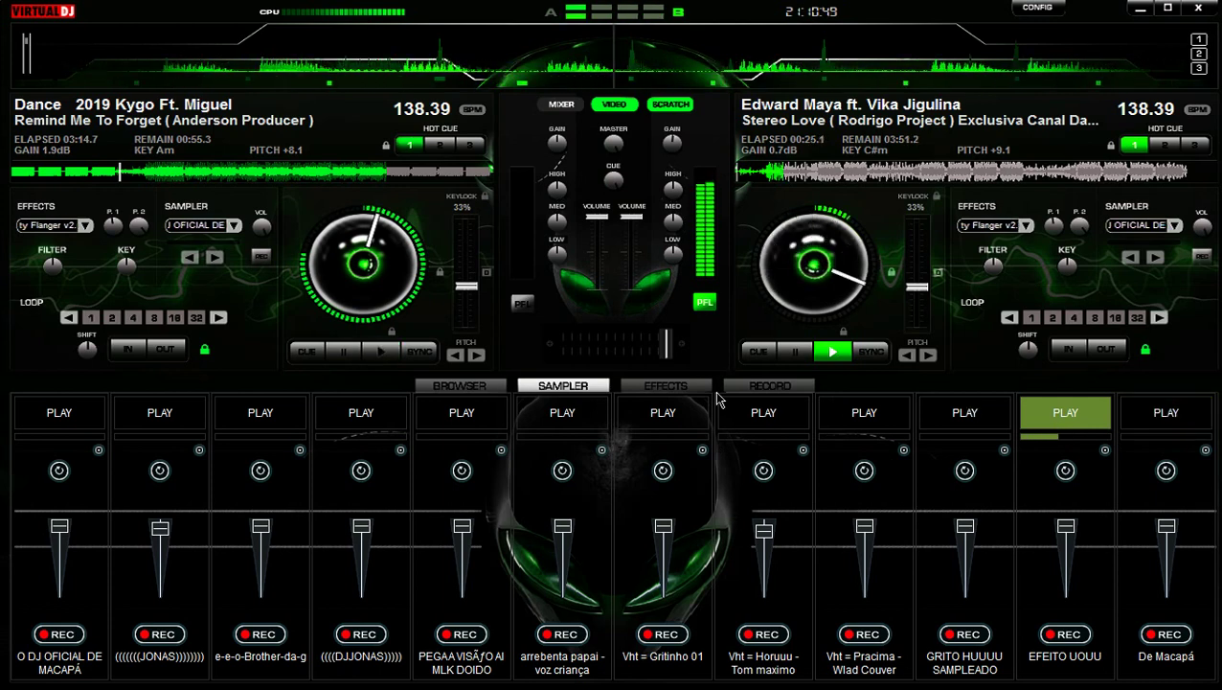
Replace the finished Remind Me To Forget with U Can Do It Remix 2019 and check the recording's status.
left_click(462, 388)
double_click(433, 556)
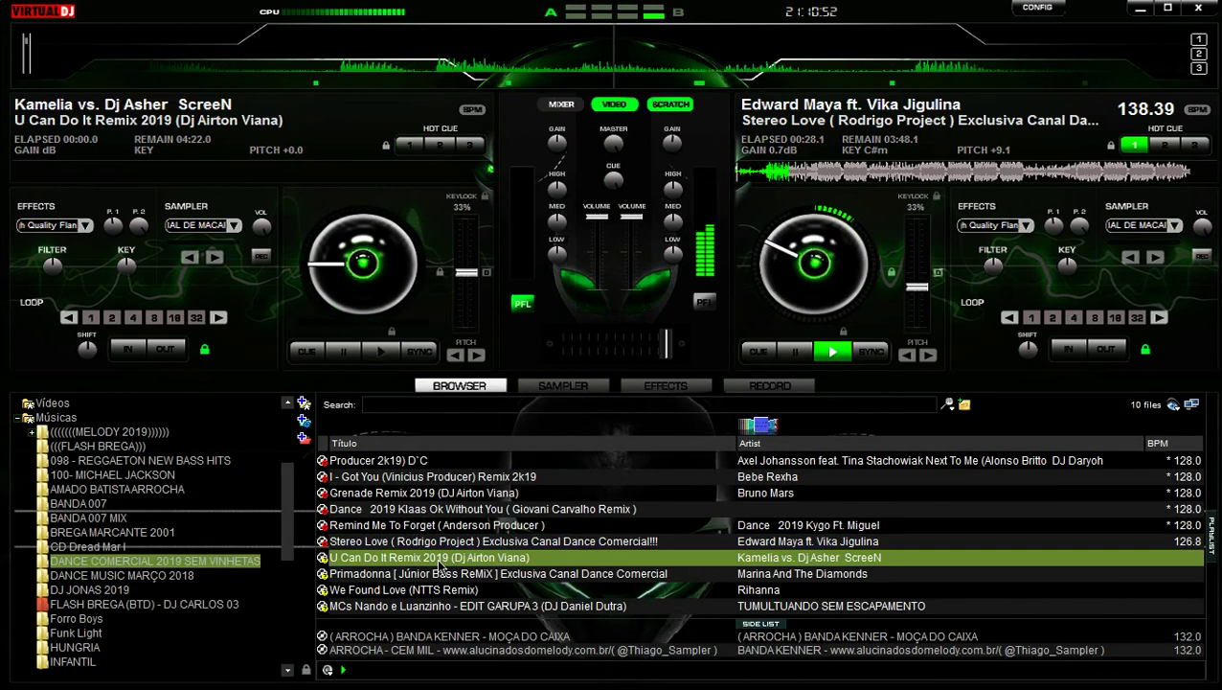
key("space")
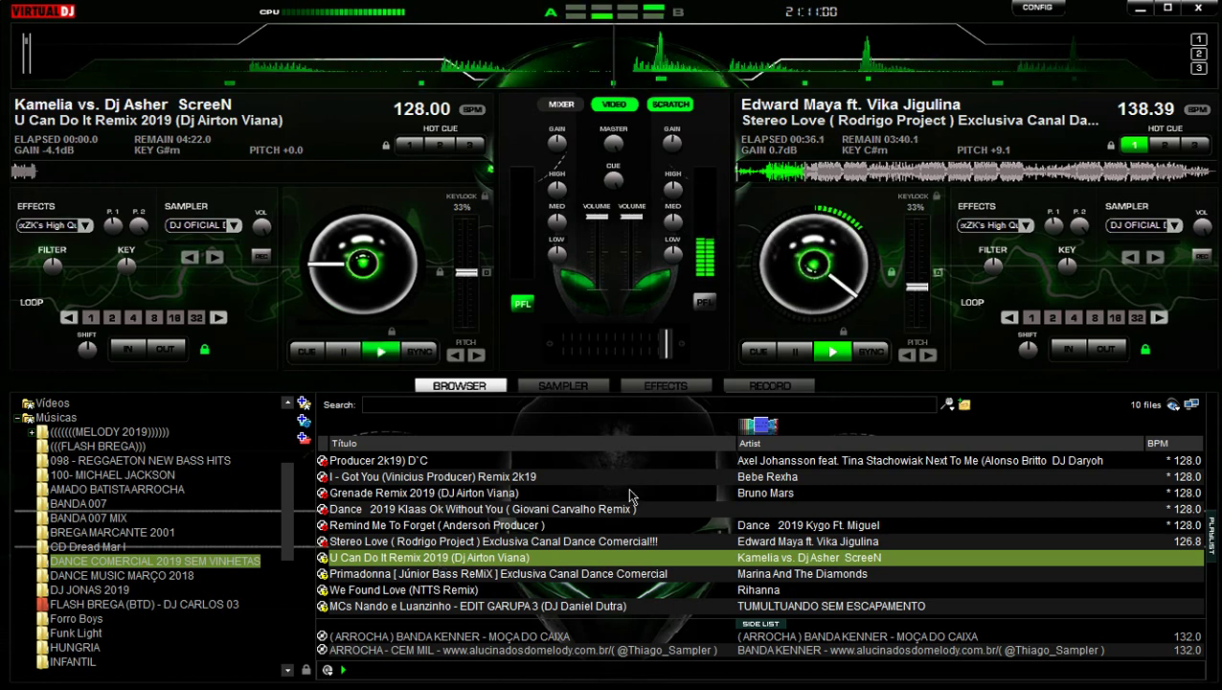
left_click(752, 388)
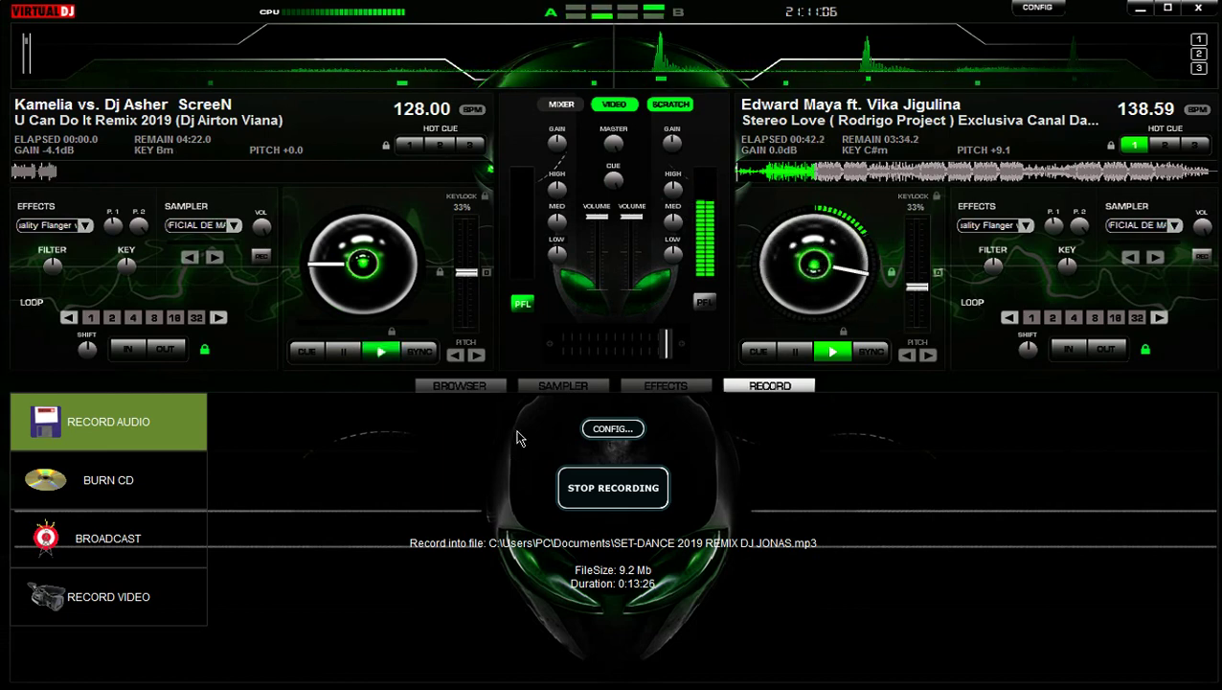
left_click(482, 389)
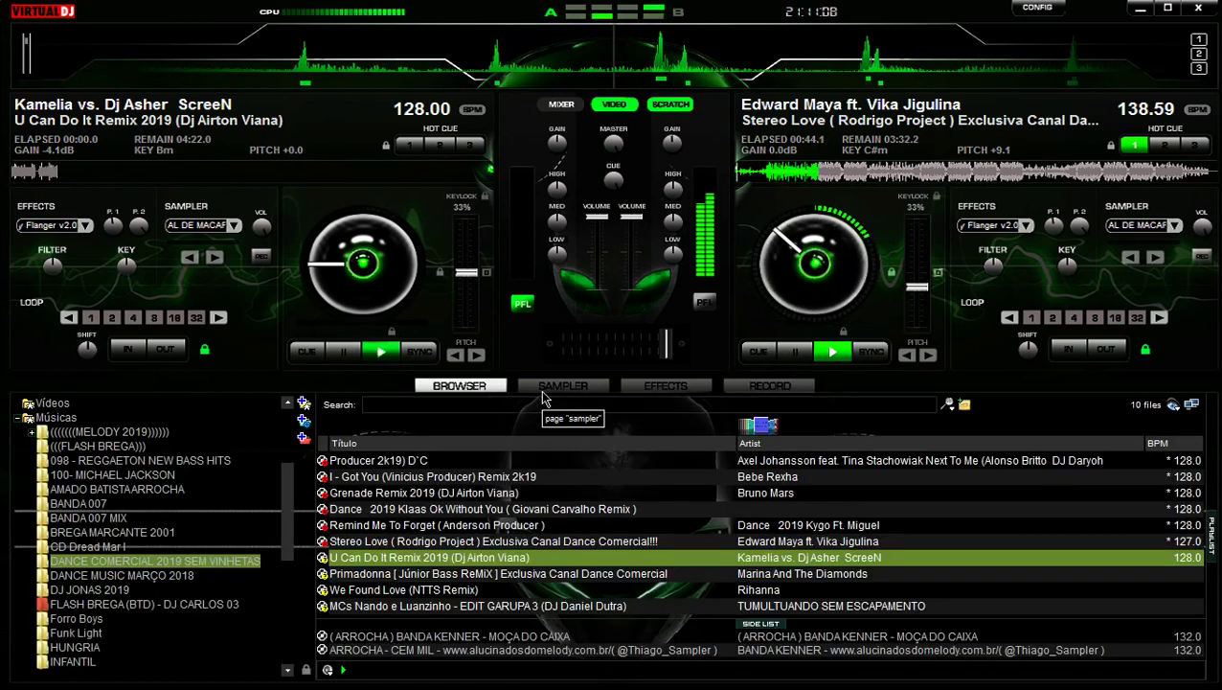
Sync U Can Do It Remix 2019 to Stereo Love and set hot cue 1 and a four-beat loop at its start.
key("space")
left_click(380, 352)
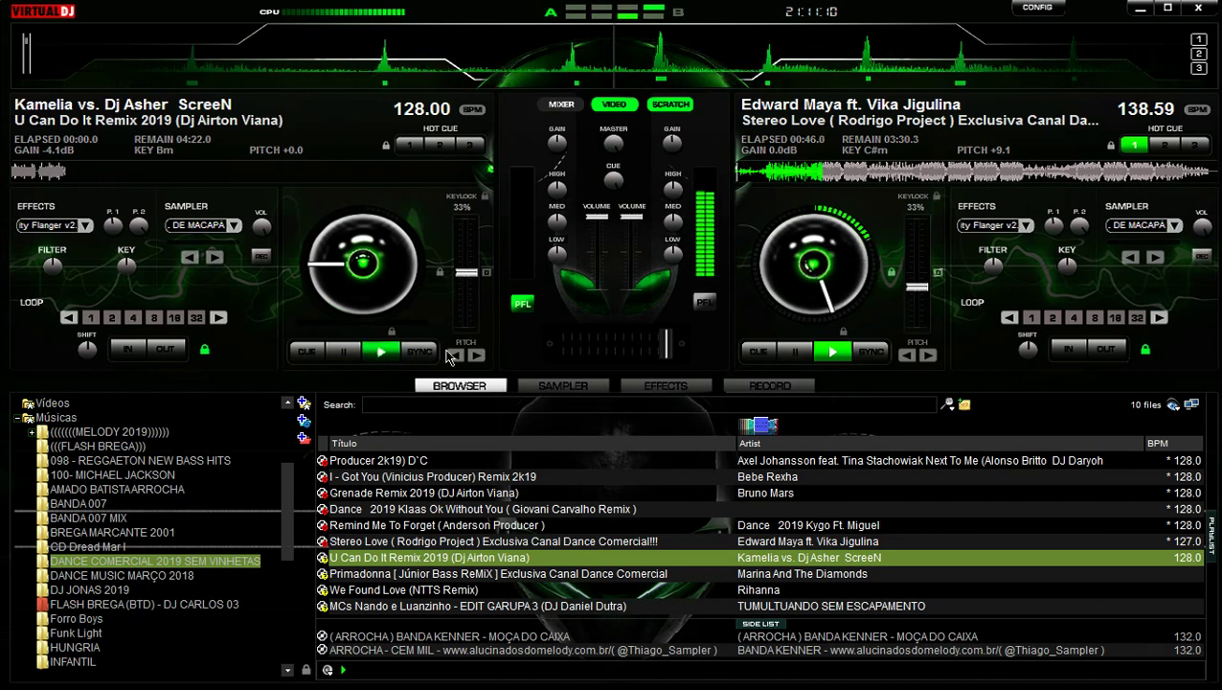
left_click(431, 354)
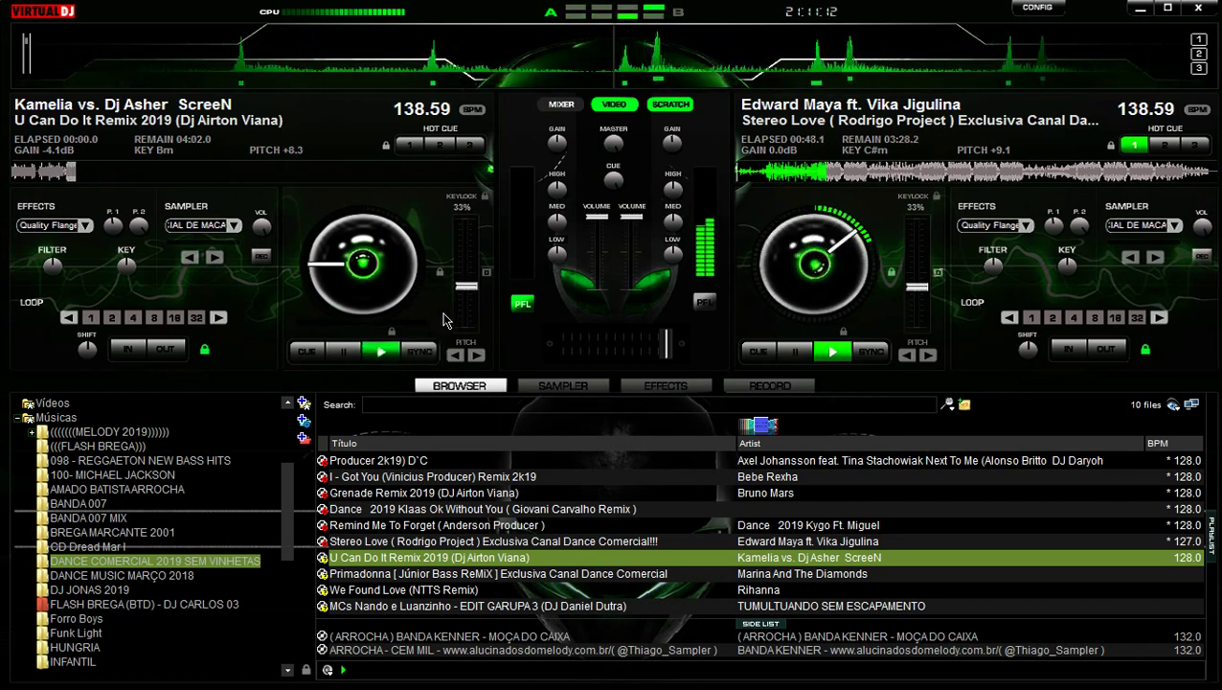
left_click(309, 352)
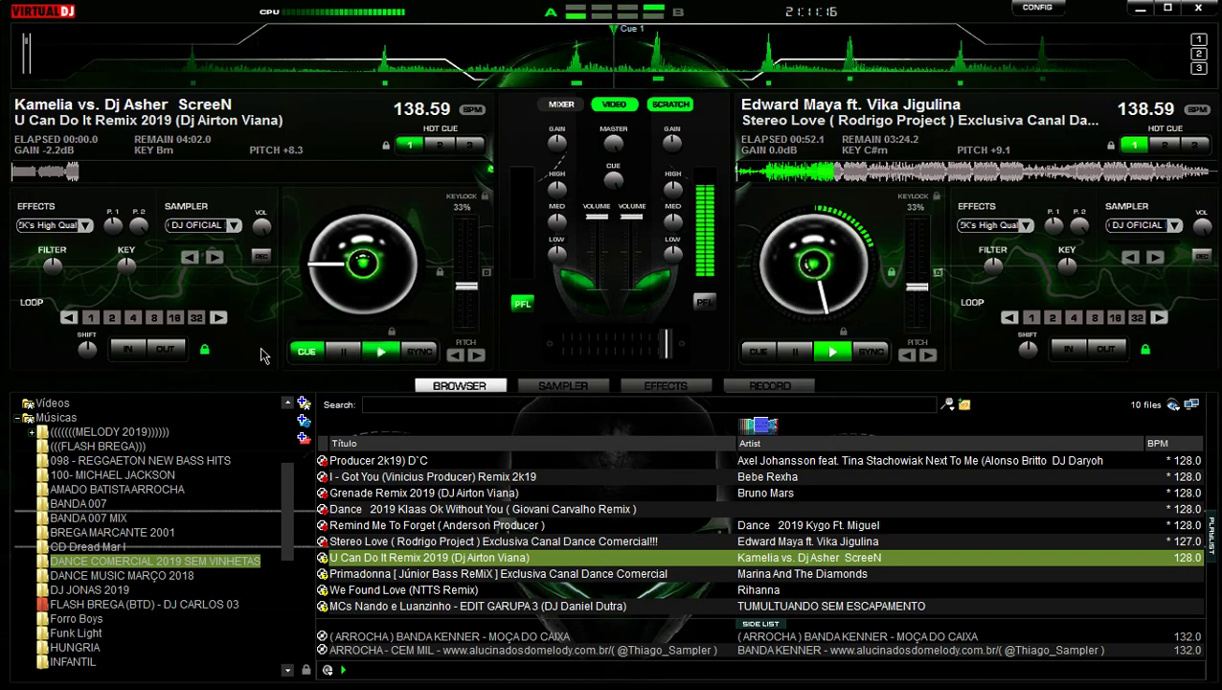
left_click(132, 317)
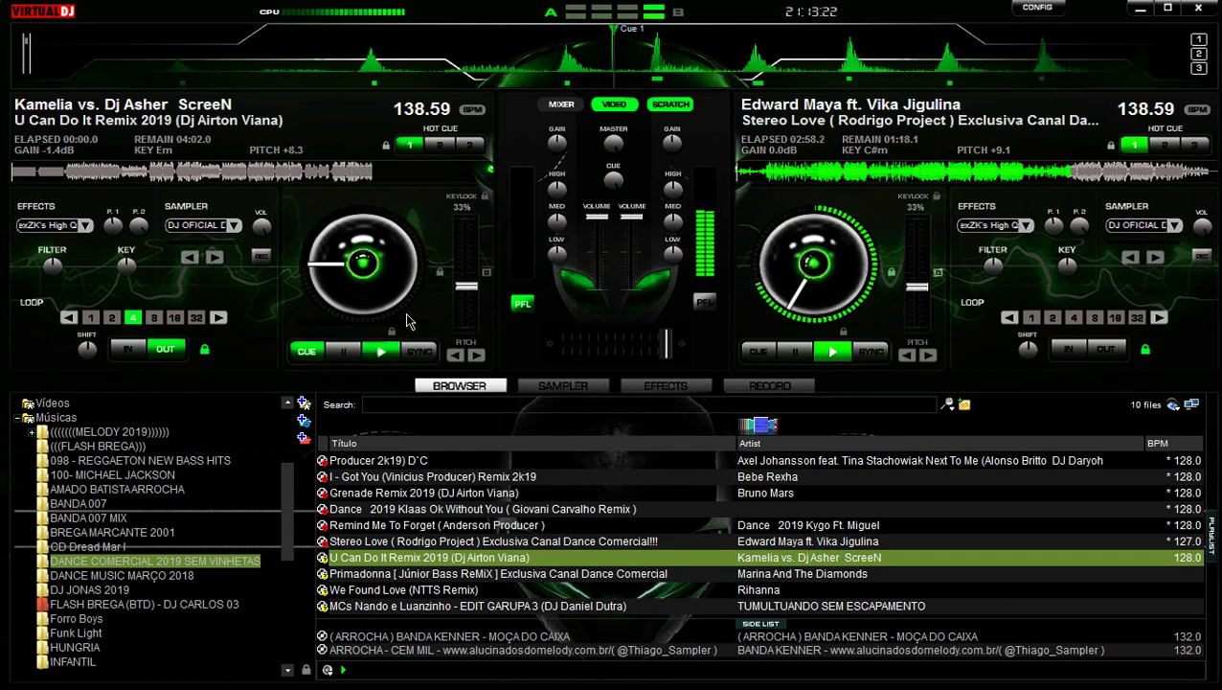
Start U Can Do It Remix 2019 alongside Stereo Love, release its loop and begin crossfading to it.
left_click(562, 385)
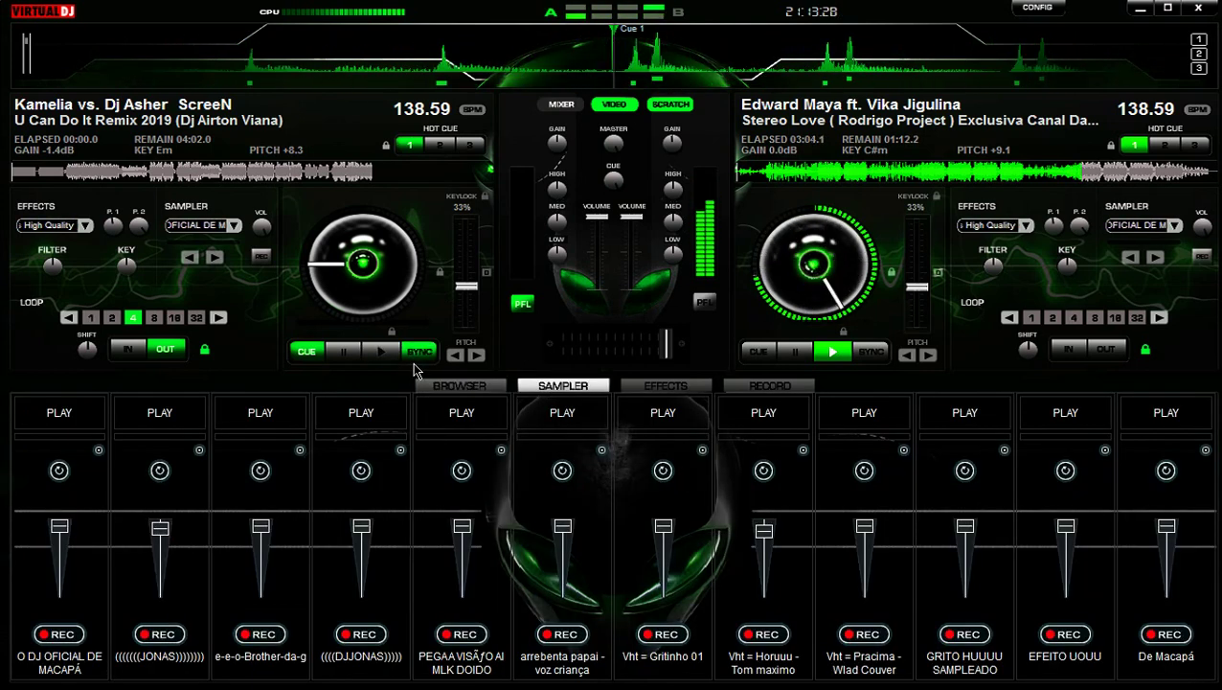
left_click(439, 387)
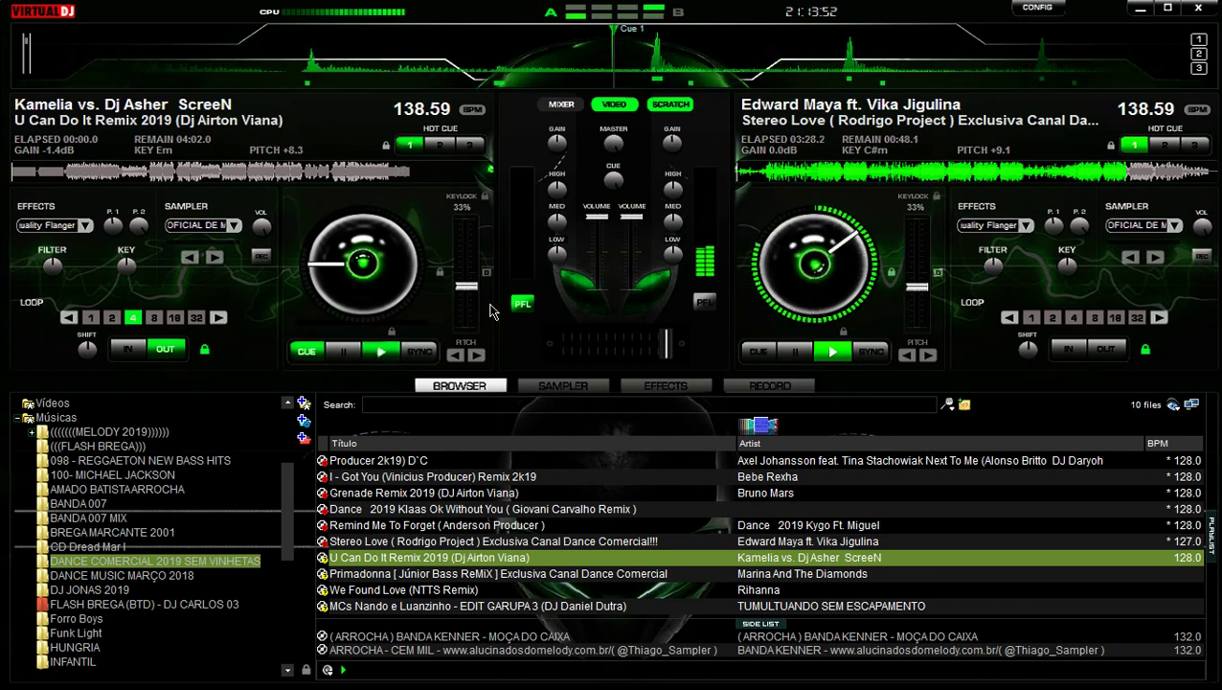
left_click(393, 352)
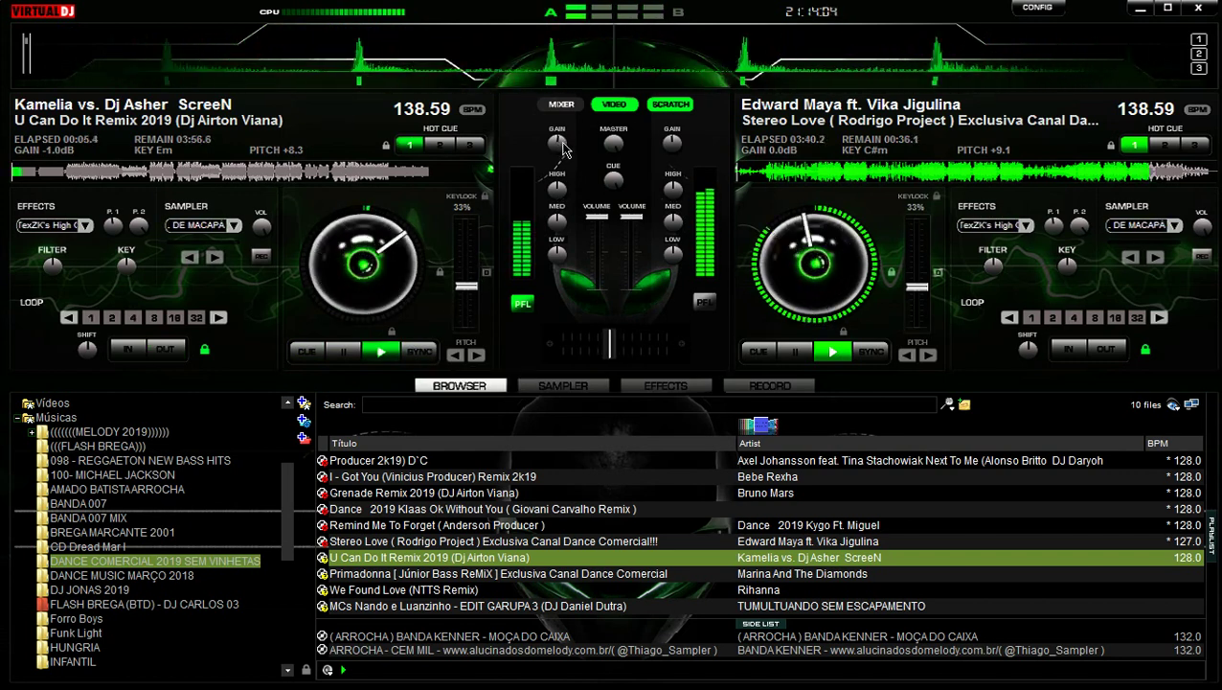
Stop Stereo Love once the crossfade is complete and raise the gain of U Can Do It Remix 2019 to about 0.6 dB.
mouse_move(562, 148)
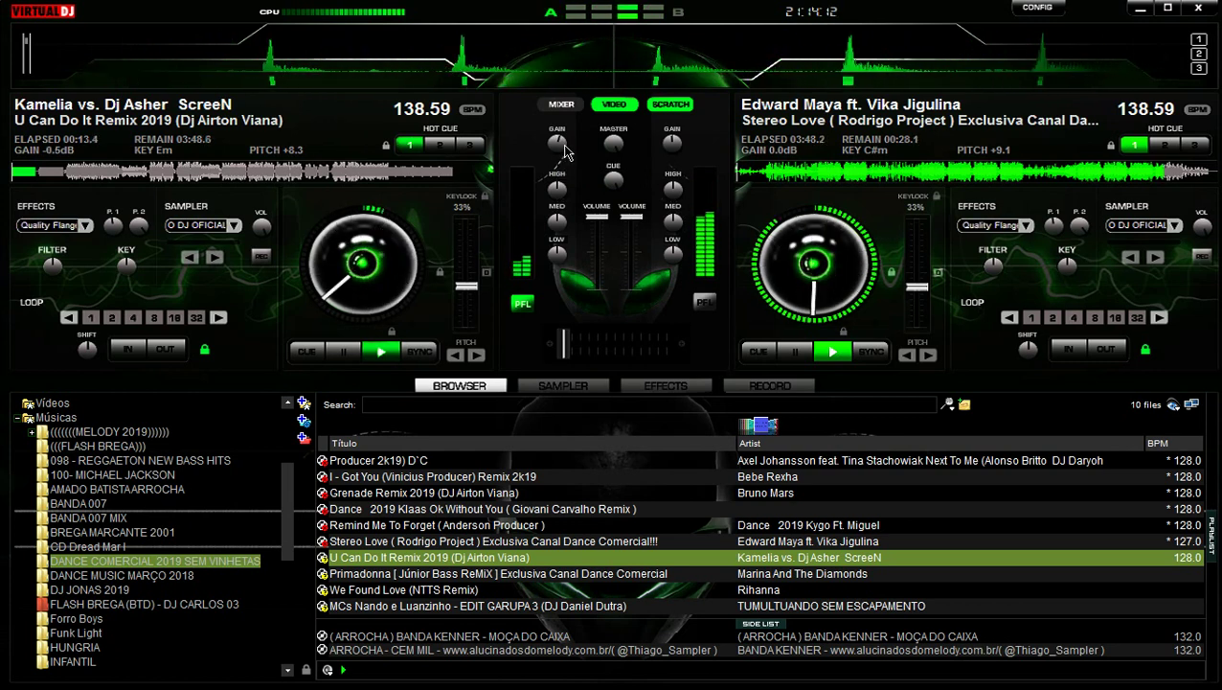
left_click(799, 356)
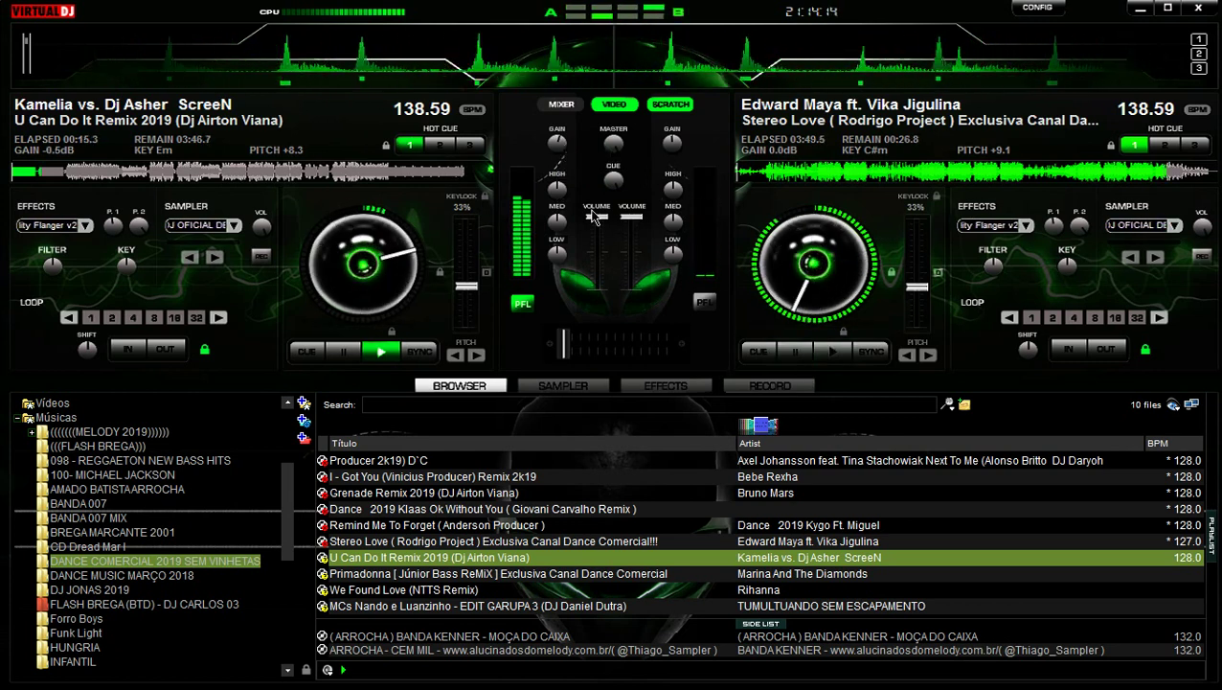
double_click(563, 151)
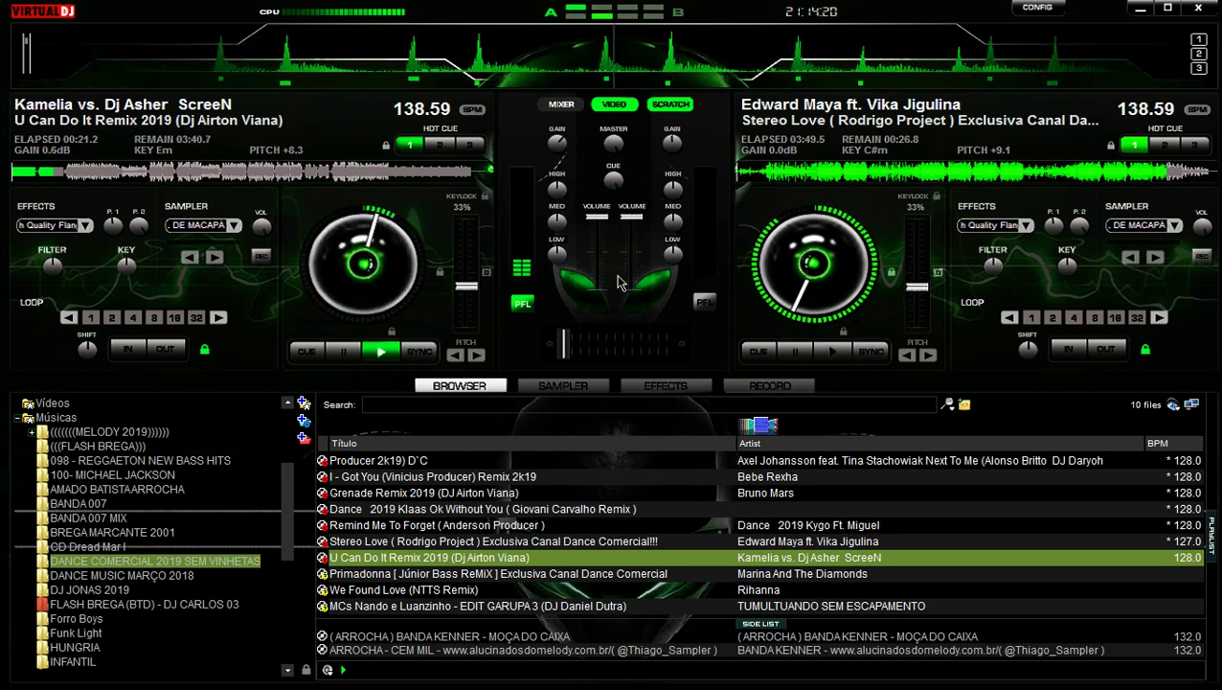
Load Primadonna (Júnior Bass ReMiX) in place of Stereo Love, sync it, and set hot cue 1 and a four-beat loop at its start.
double_click(498, 574)
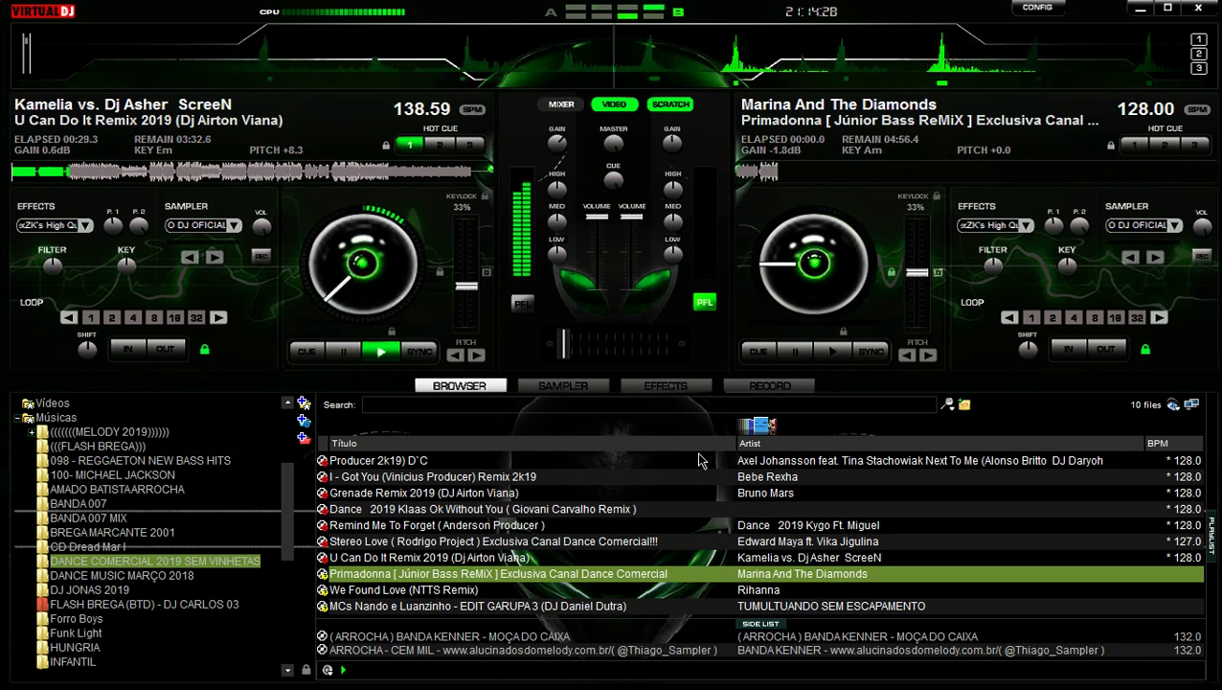
left_click(871, 353)
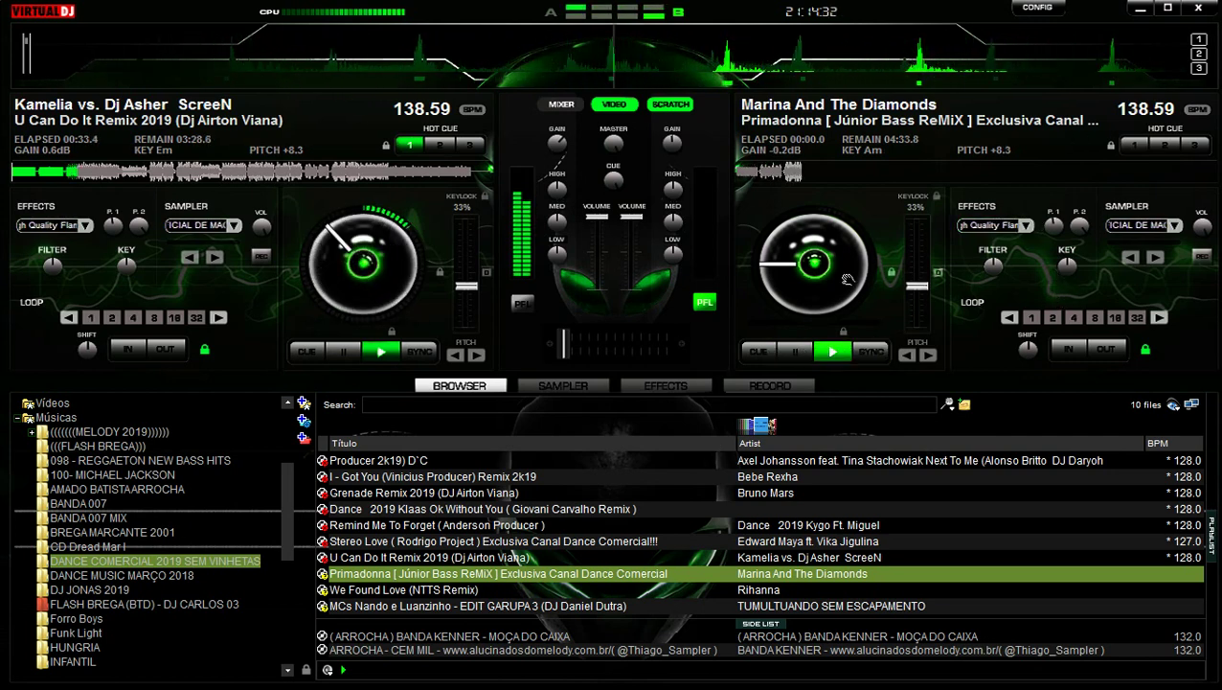
left_click(1137, 145)
key("space")
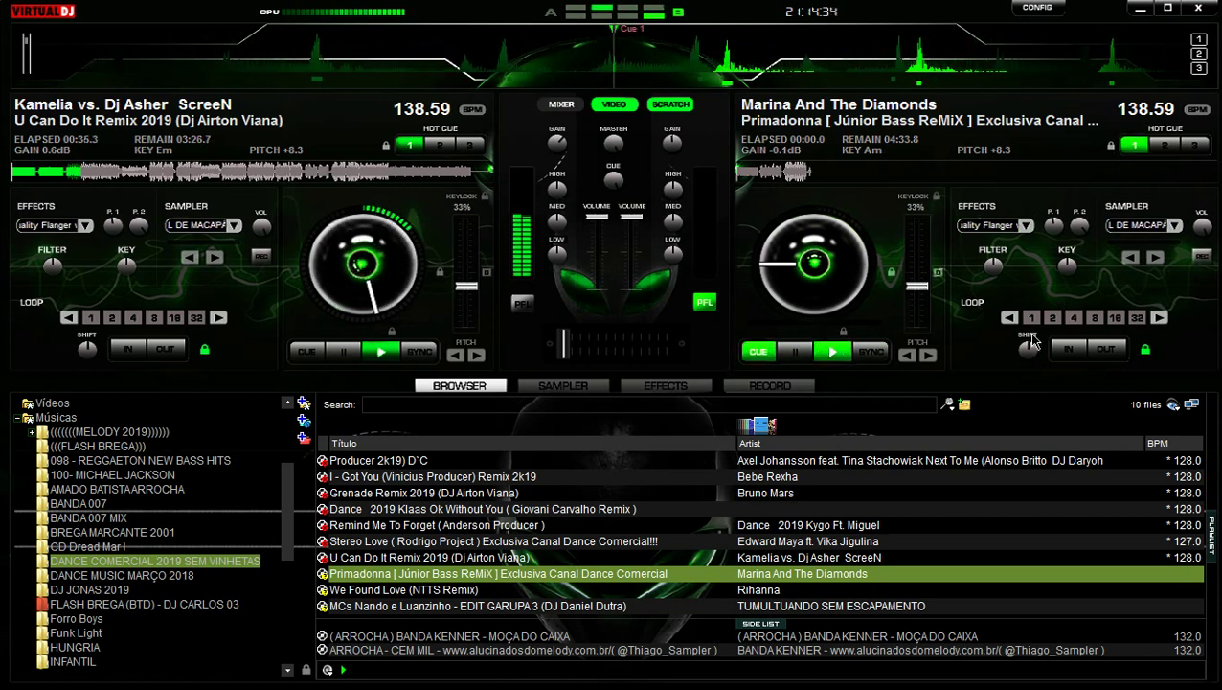
left_click(1073, 318)
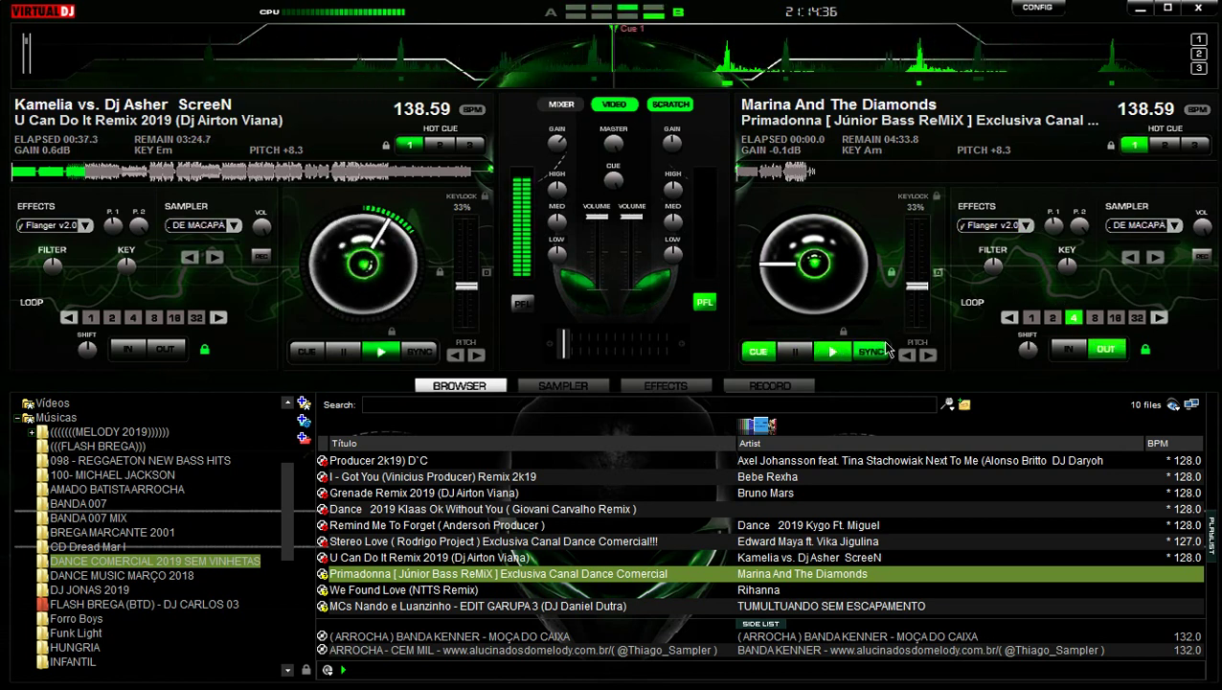
Play the looped opening of Primadonna alongside U Can Do It Remix 2019 and raise its gain to about 2.1 dB.
left_click(835, 353)
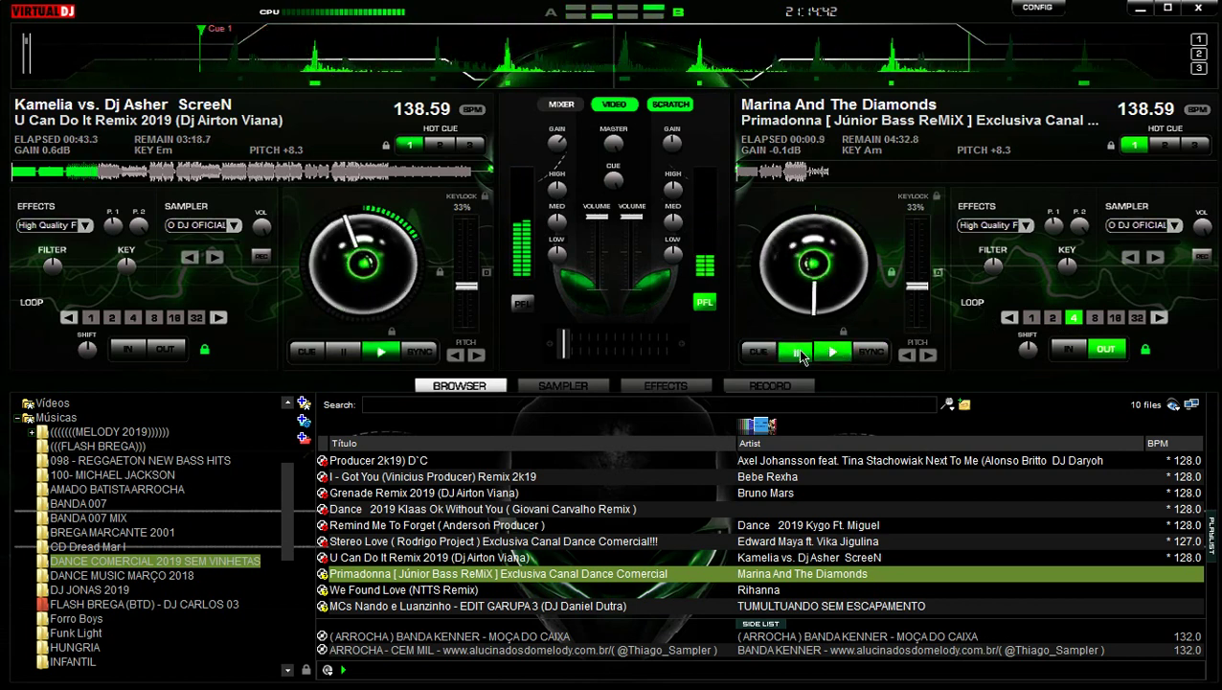
left_click(802, 355)
left_click(838, 355)
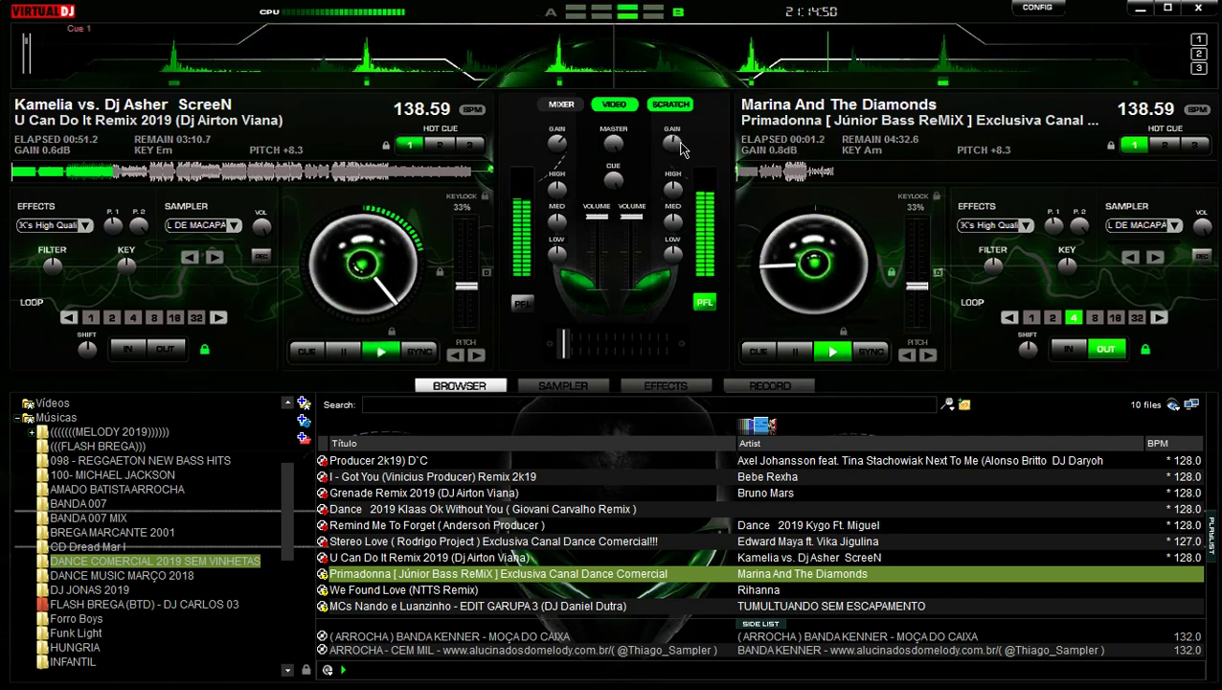
left_click_drag(678, 148, 700, 151)
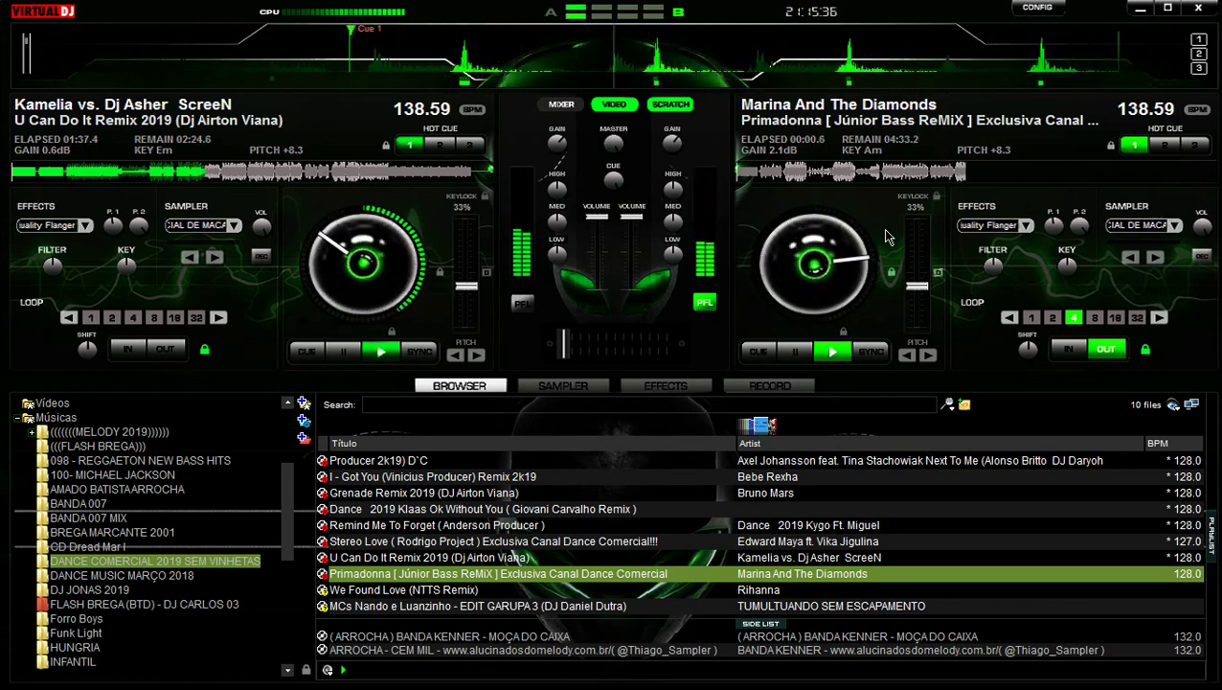
Play the ((((DJJONAS))))) and arrebenta papai - voz criança samples over the mix.
left_click(552, 387)
left_click(356, 420)
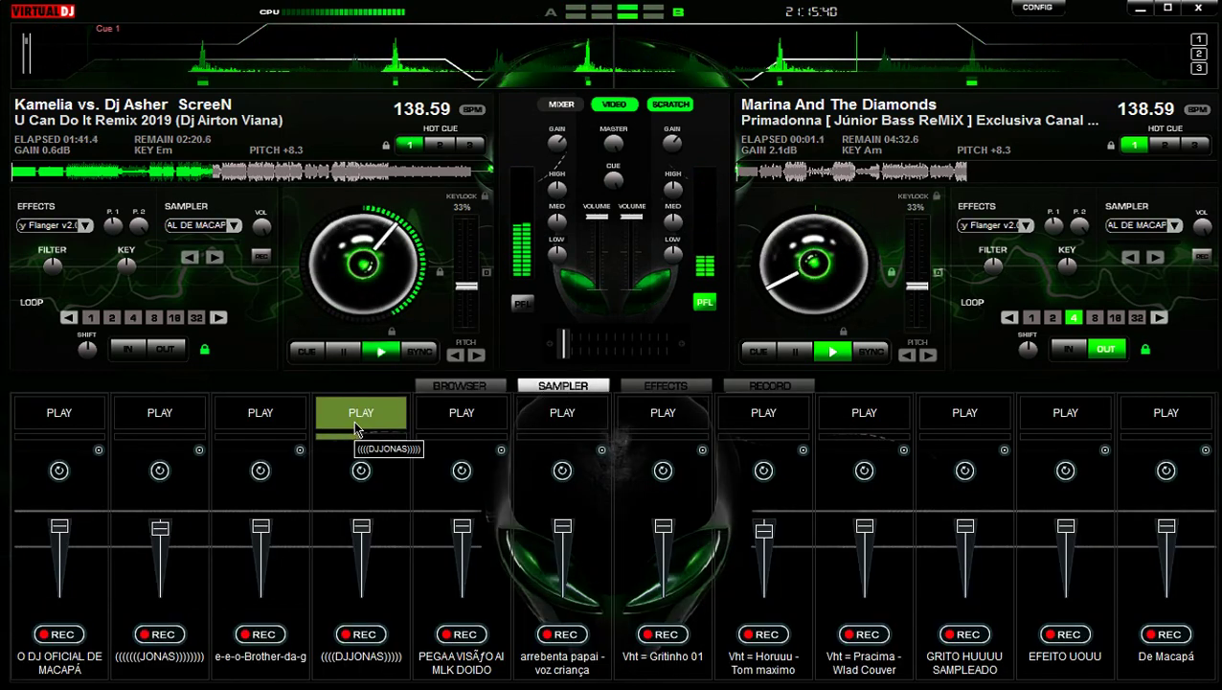
left_click(554, 421)
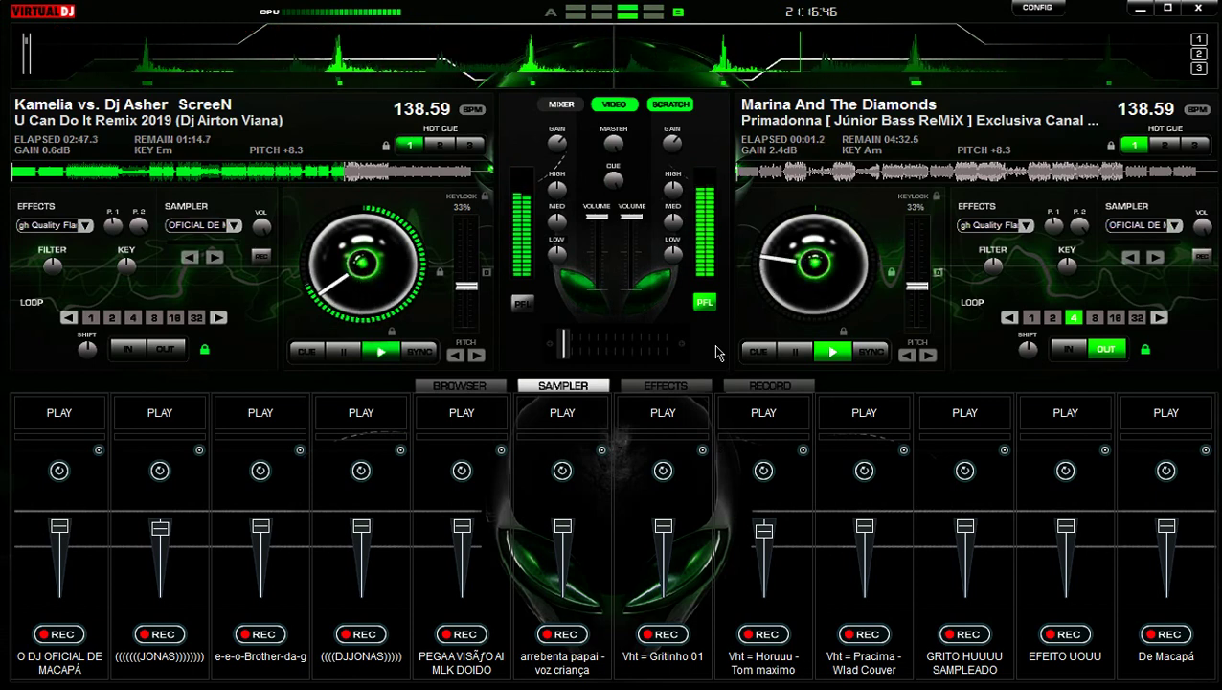
Release Primadonna's loop, crossfading fully to it and stopping U Can Do It Remix 2019.
key("l")
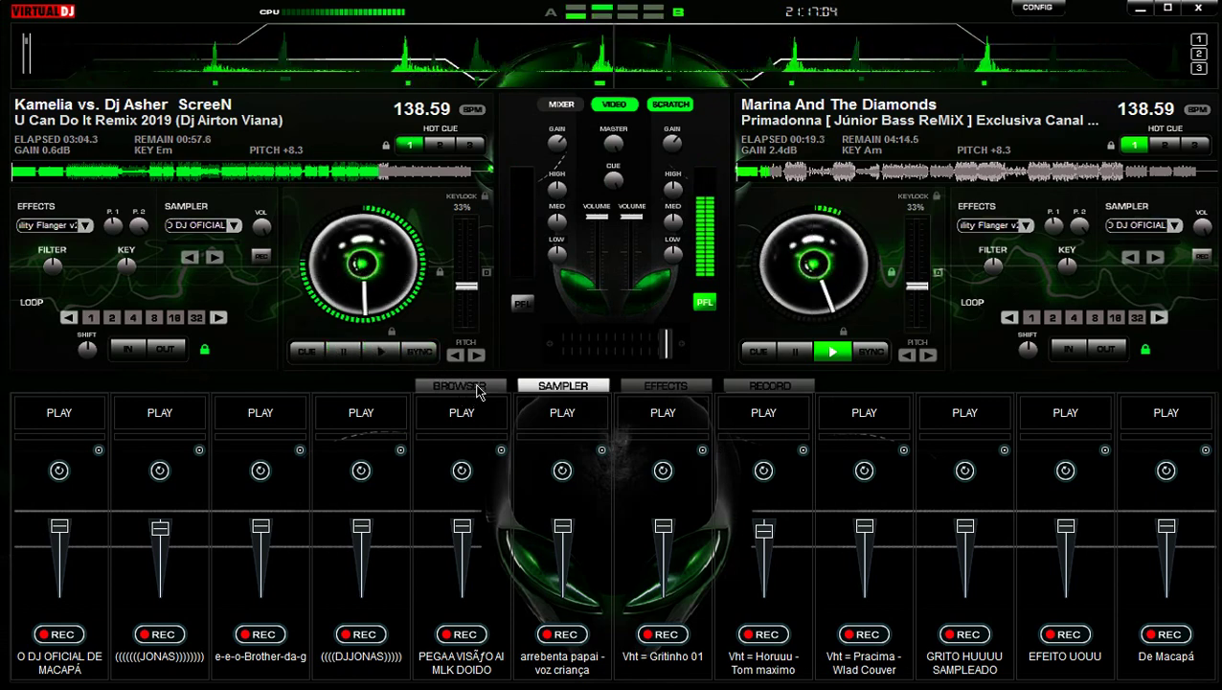
Replace the finished U Can Do It Remix 2019 with We Found Love (NTTS Remix) and sync it to Primadonna.
left_click(471, 387)
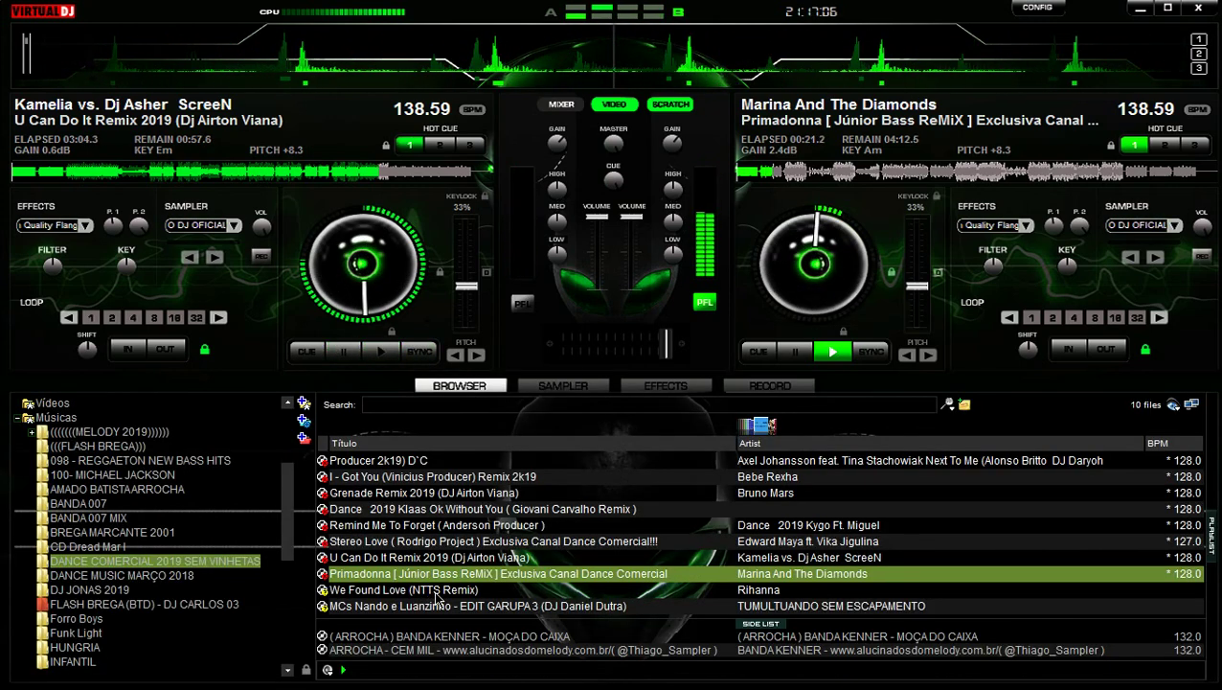
left_click_drag(426, 590, 421, 366)
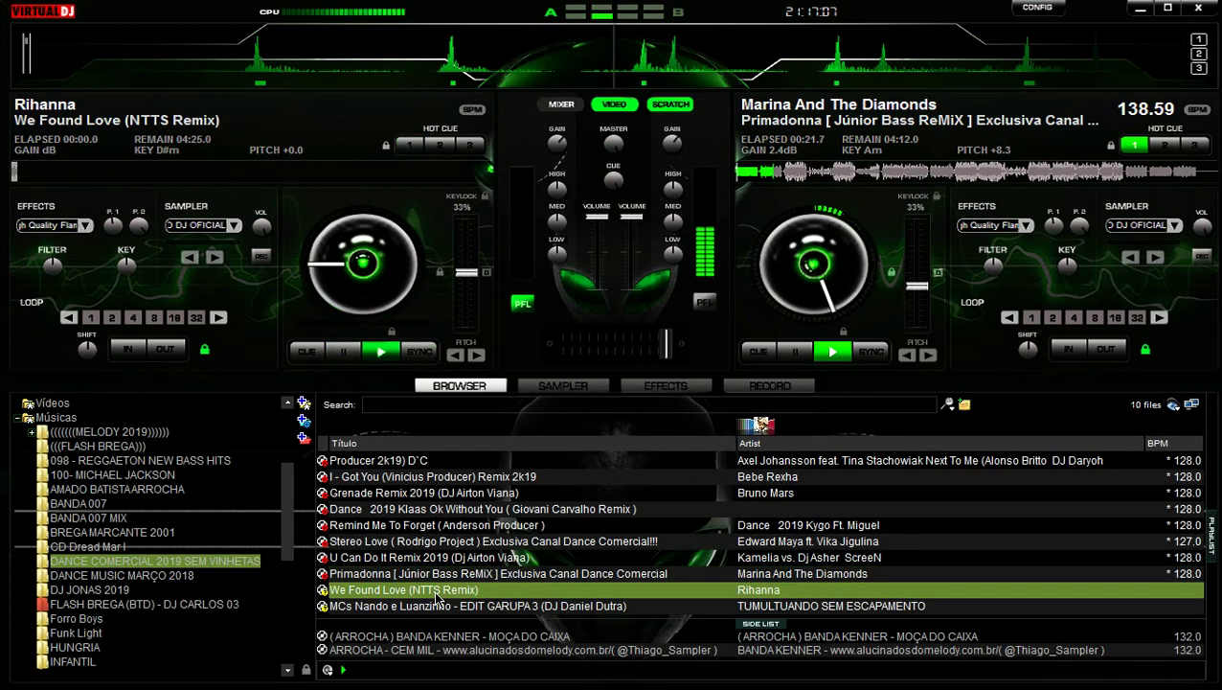
left_click(419, 352)
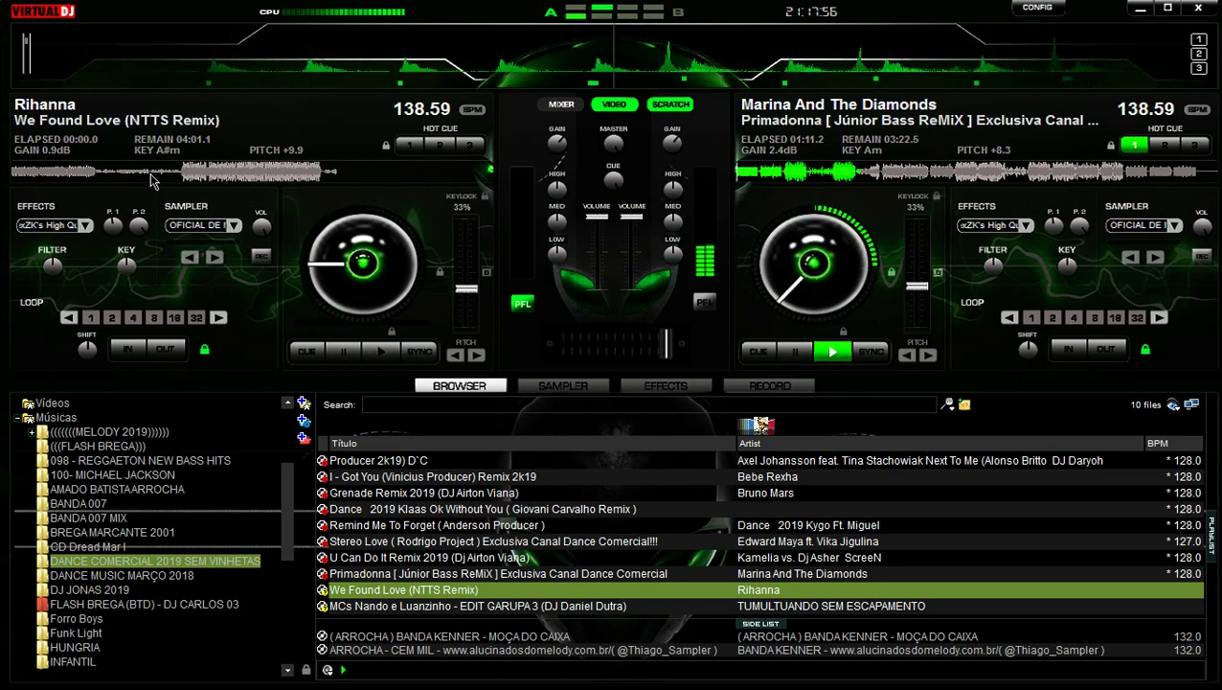
Play the ((((DJJONAS))))) sample over Primadonna.
left_click(565, 387)
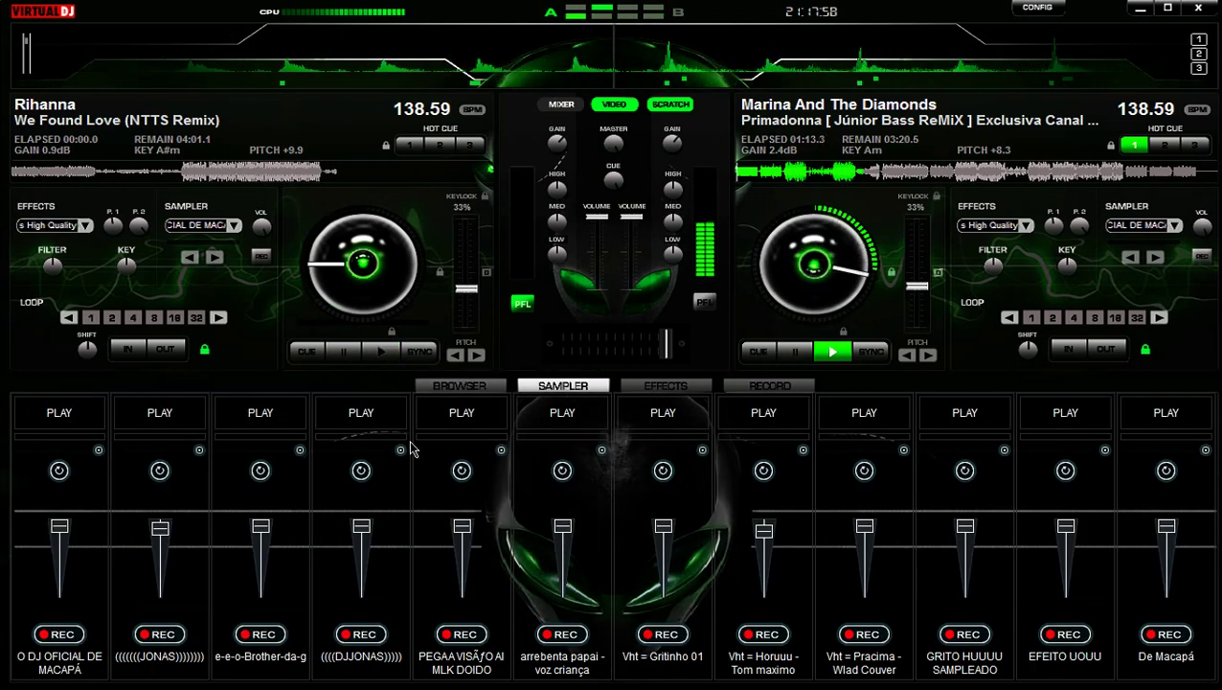
left_click(375, 413)
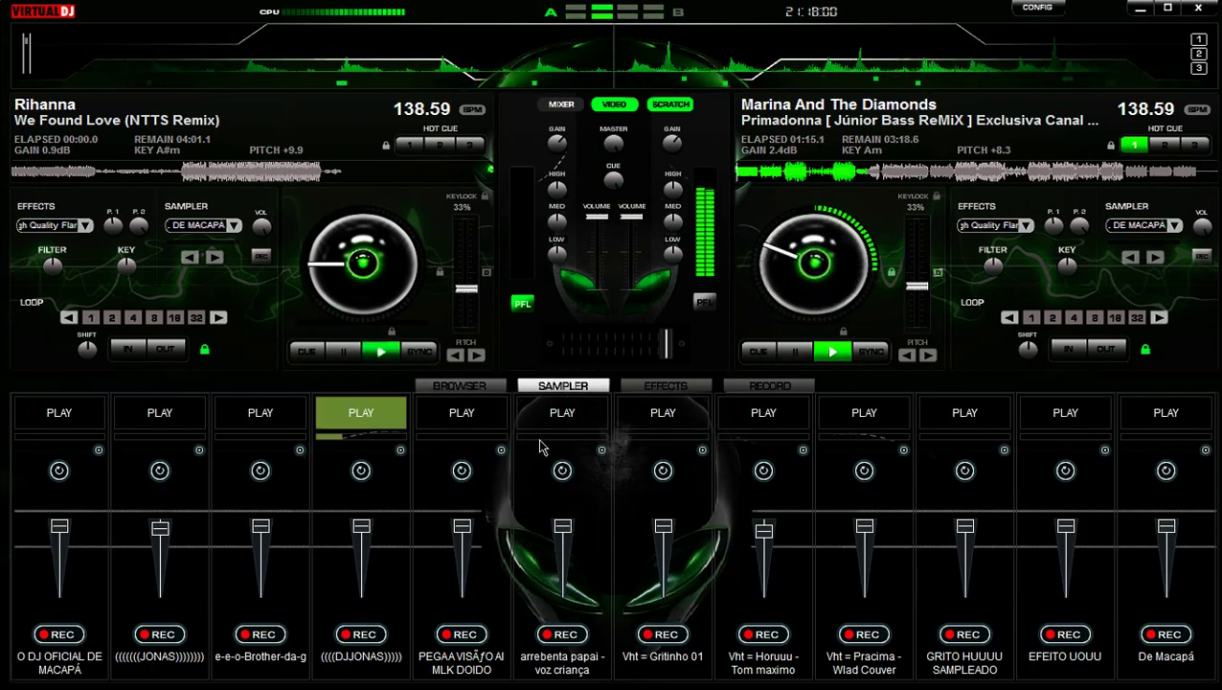
Play the Vht = Gritinho 01 sample over Primadonna, and cue We Found Love at its start with a 4-beat loop.
left_click(668, 413)
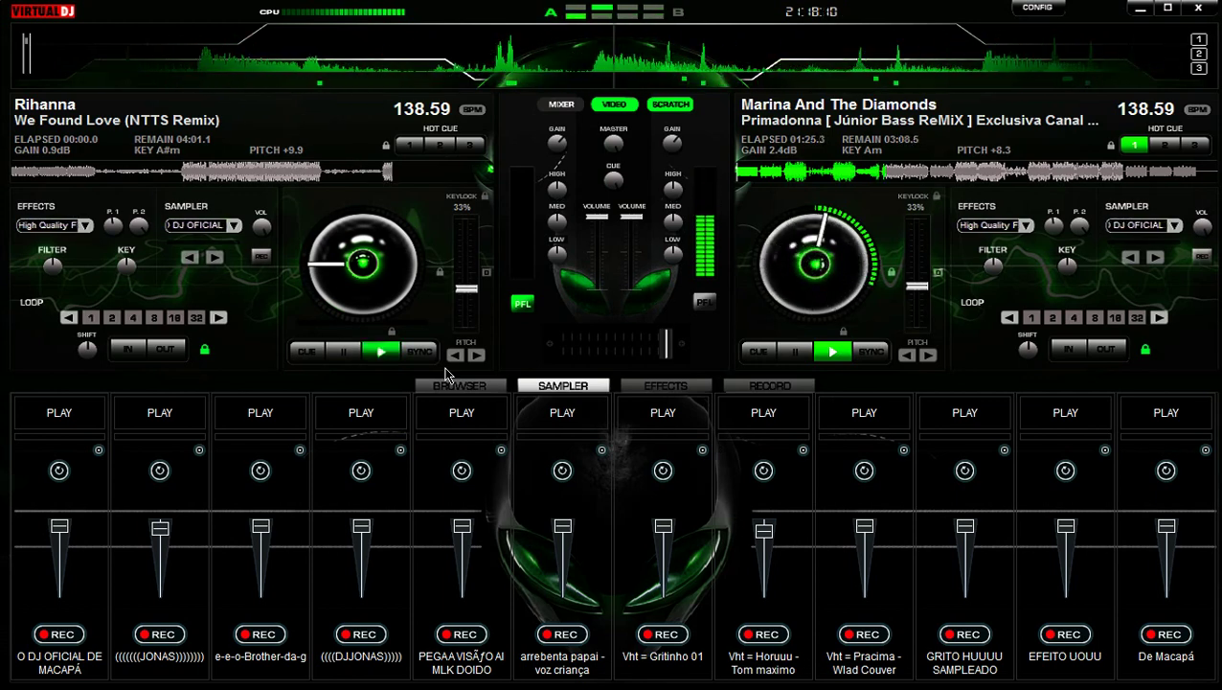
left_click(306, 350)
left_click(132, 317)
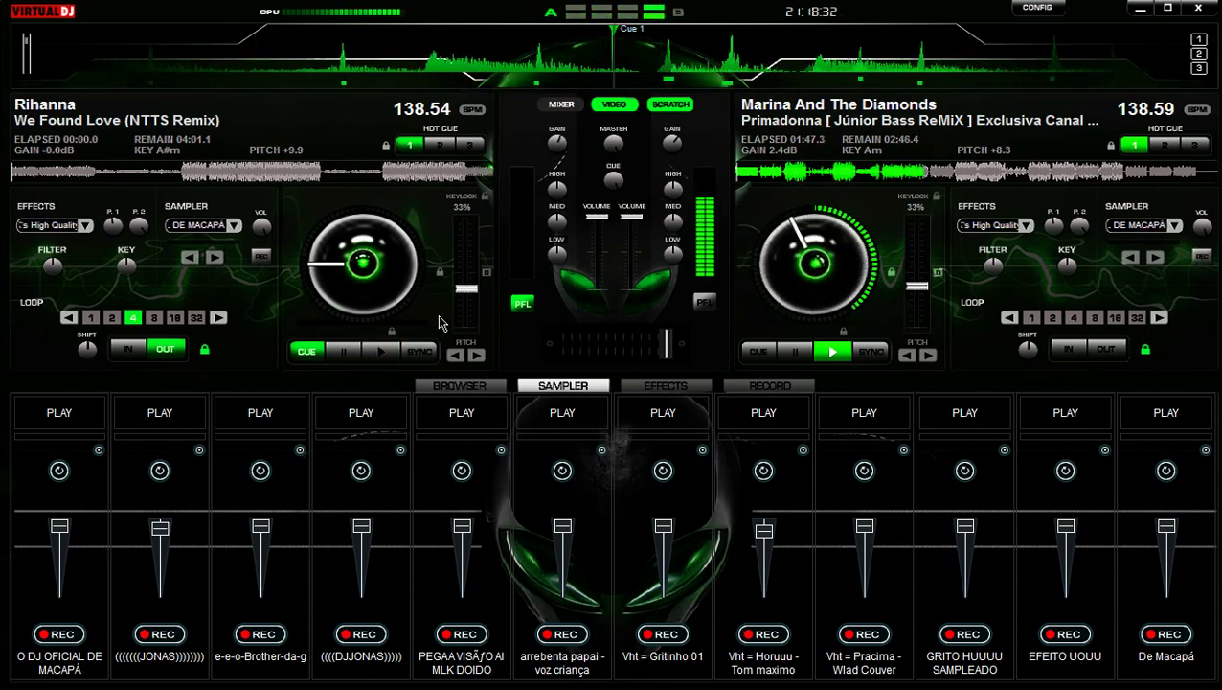
Start We Found Love in sync with Primadonna, crossfading fully to it and releasing its loop.
left_click(383, 354)
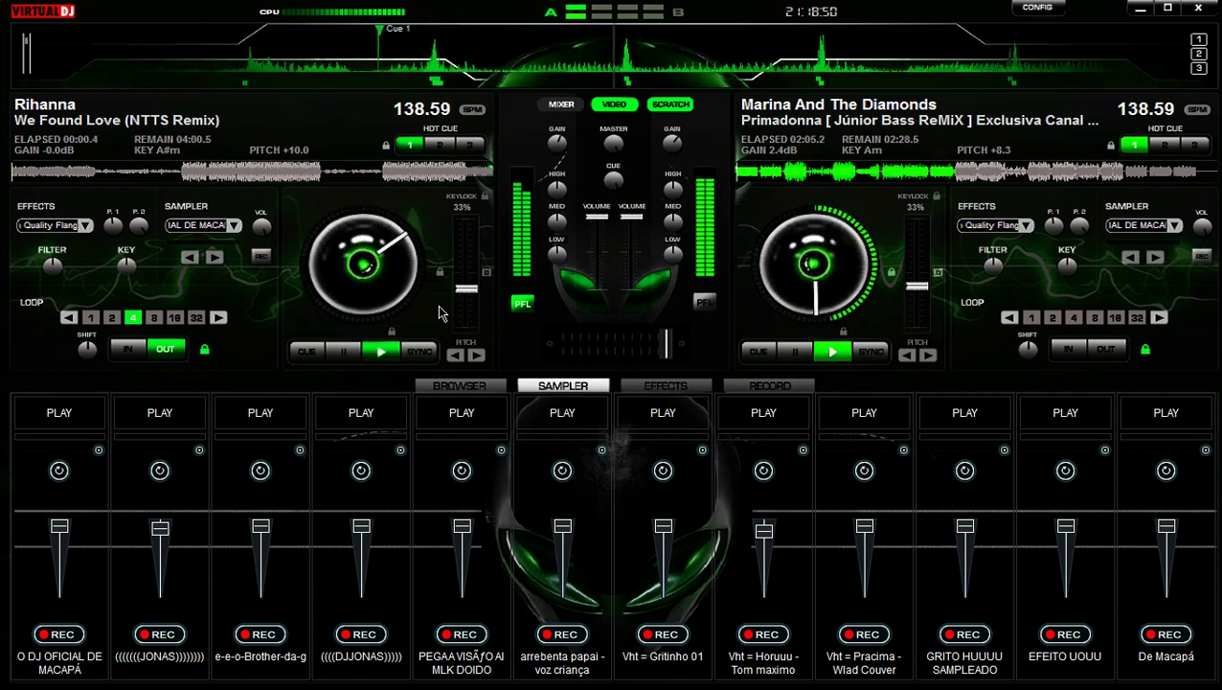
left_click(419, 352)
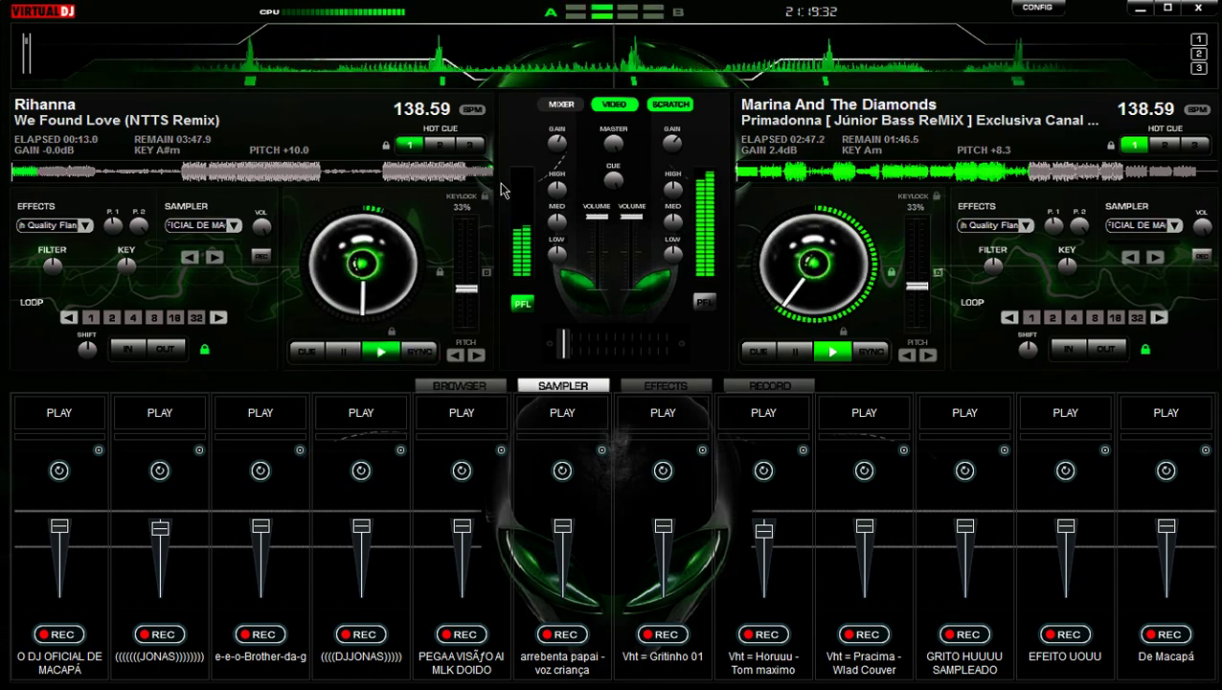
Raise We Found Love's gain to 0.3 dB and stop Primadonna.
scroll(559, 156, "up", 1)
scroll(560, 156, "up", 1)
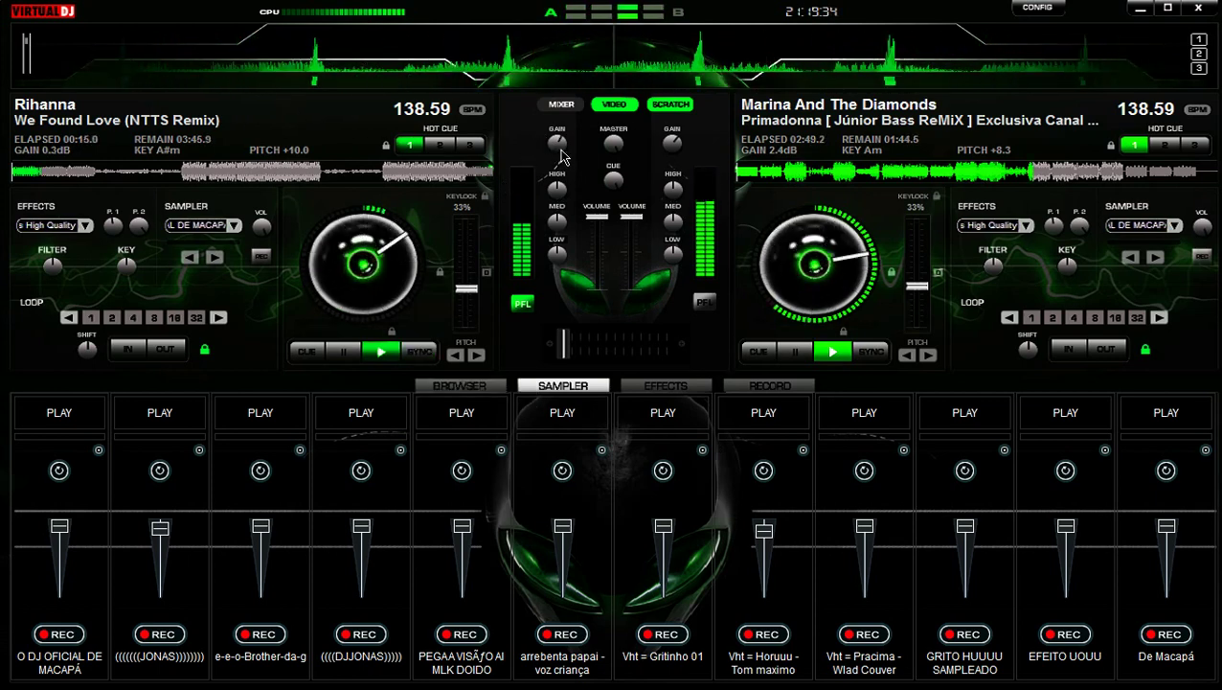
left_click(794, 353)
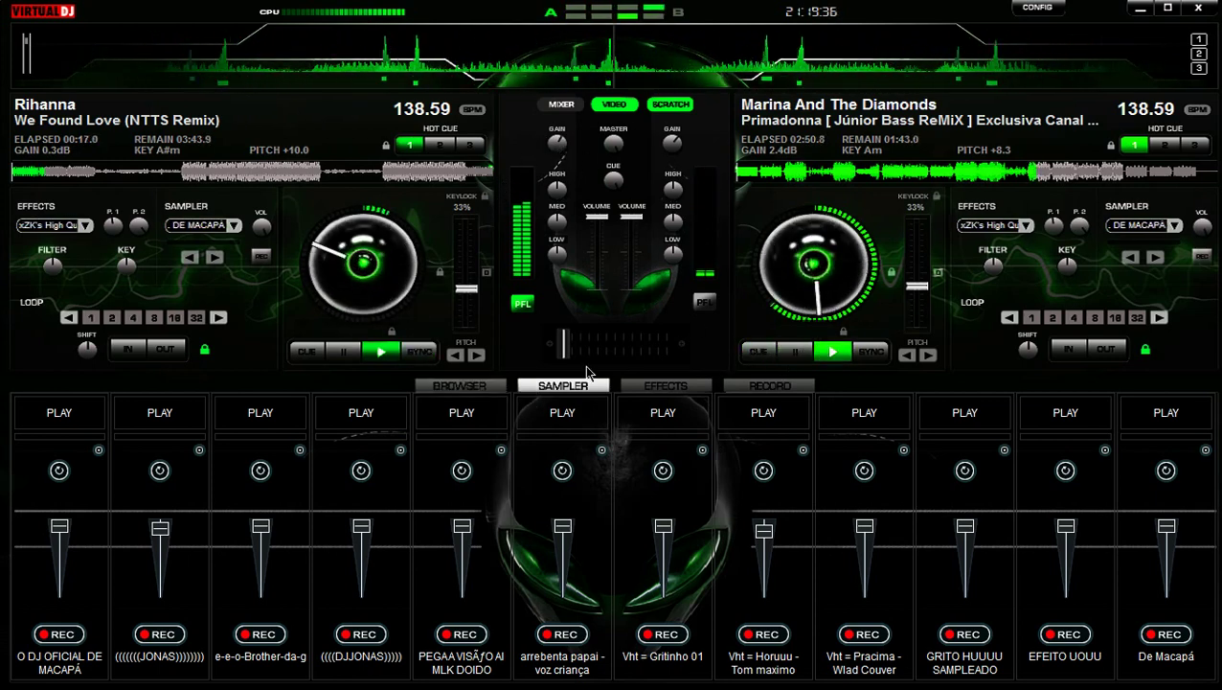
Play the ((((DJJONAS))))), Vht = Horuuu and GRITO HUUUU SAMPLEADO samples over We Found Love.
left_click(458, 385)
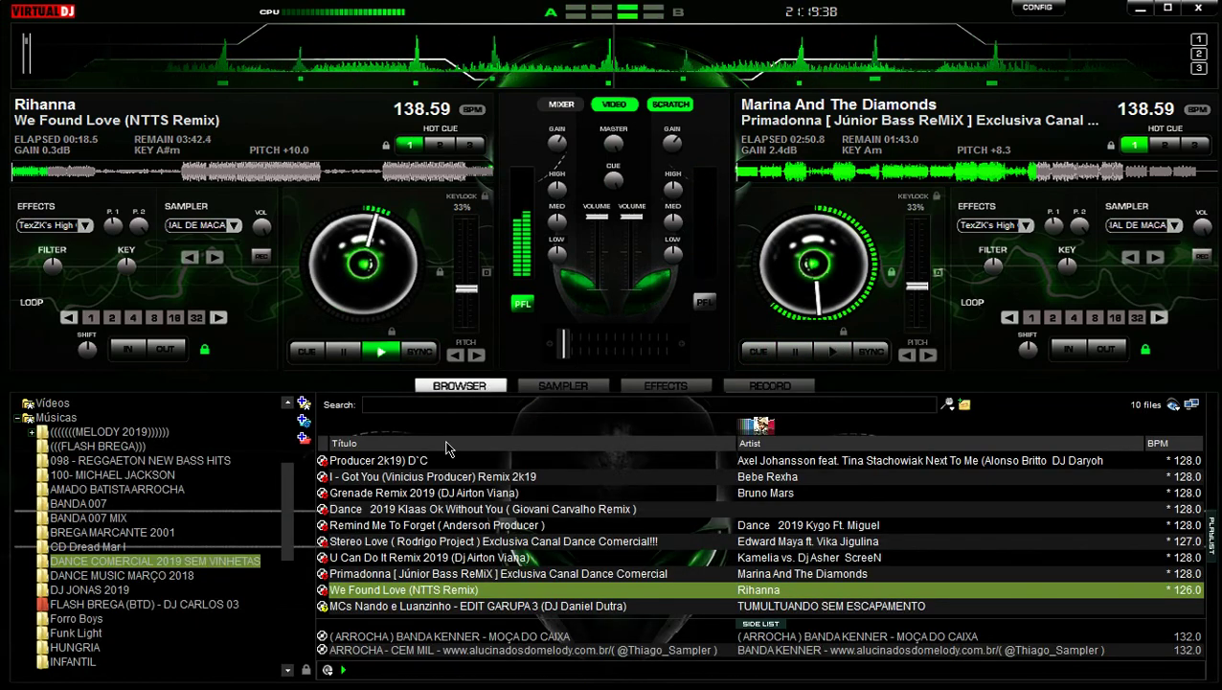
left_click(548, 387)
left_click(387, 412)
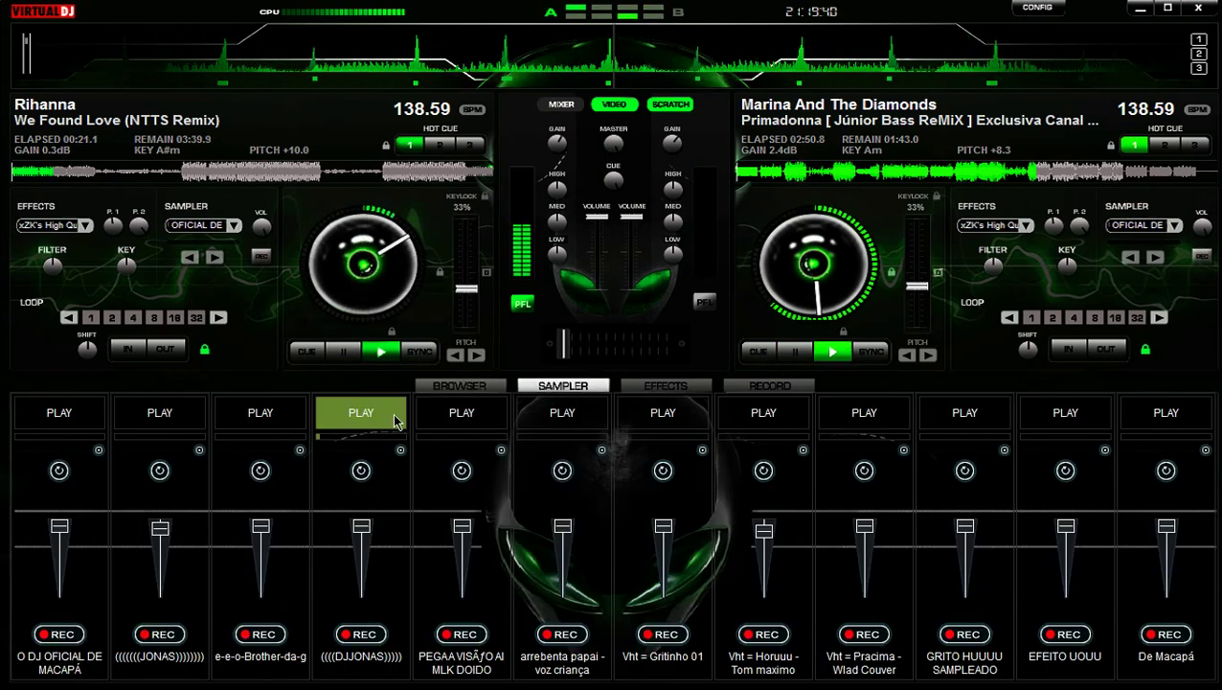
left_click(758, 417)
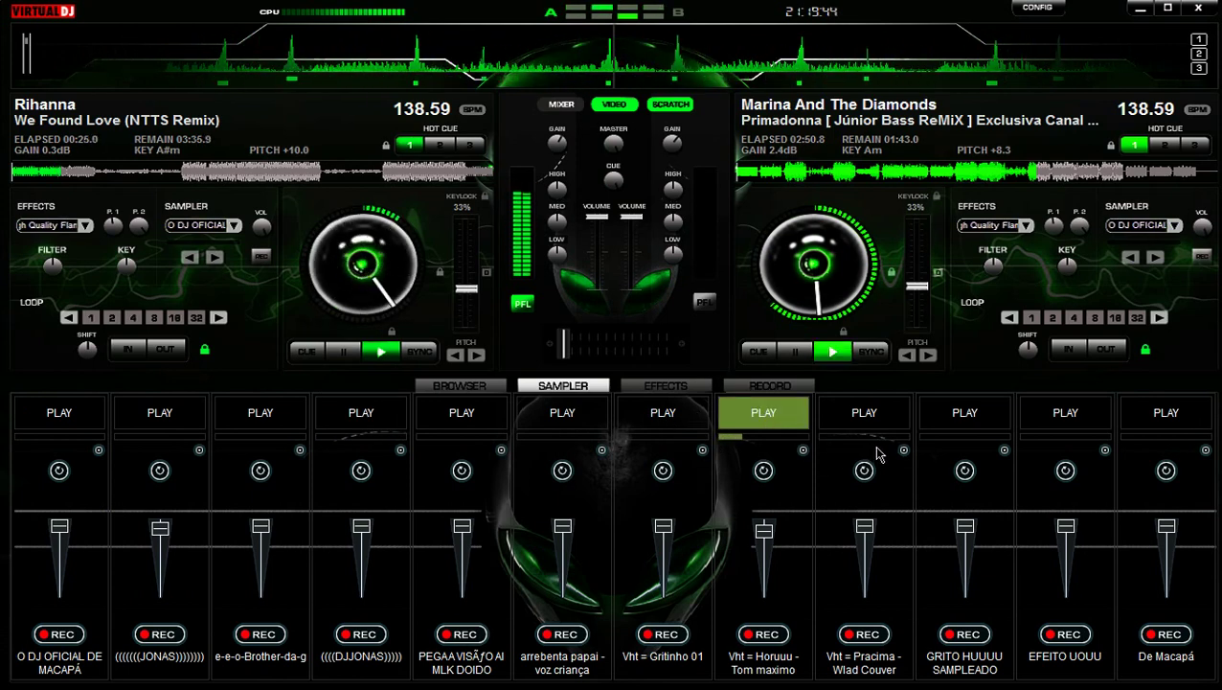
left_click(987, 423)
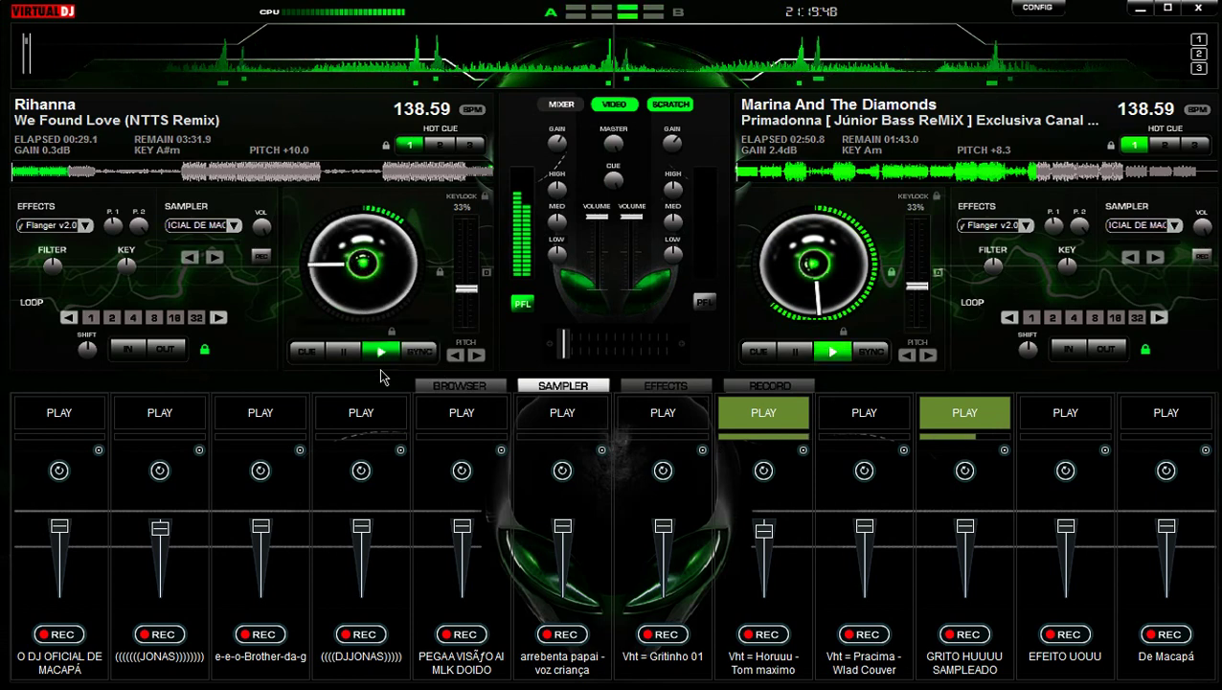
Replace the stopped Primadonna with MCs Nando e Luanzinho - EDIT GARUPA 3 and match its tempo to We Found Love.
left_click(481, 387)
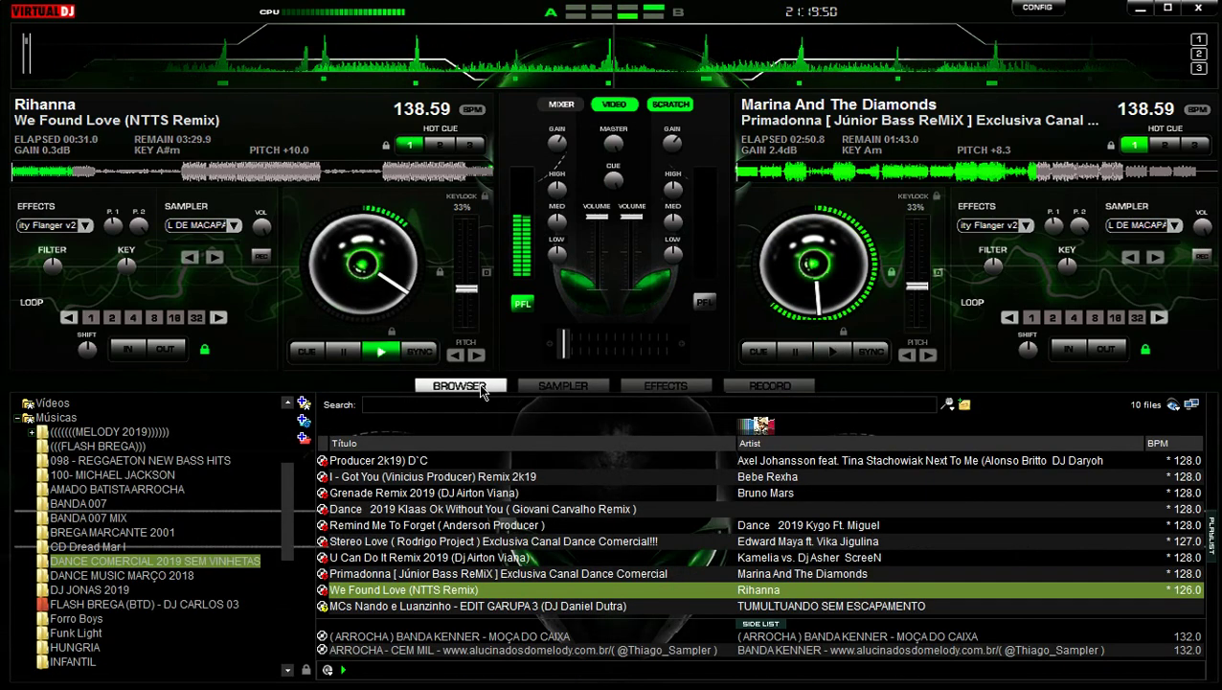
double_click(458, 605)
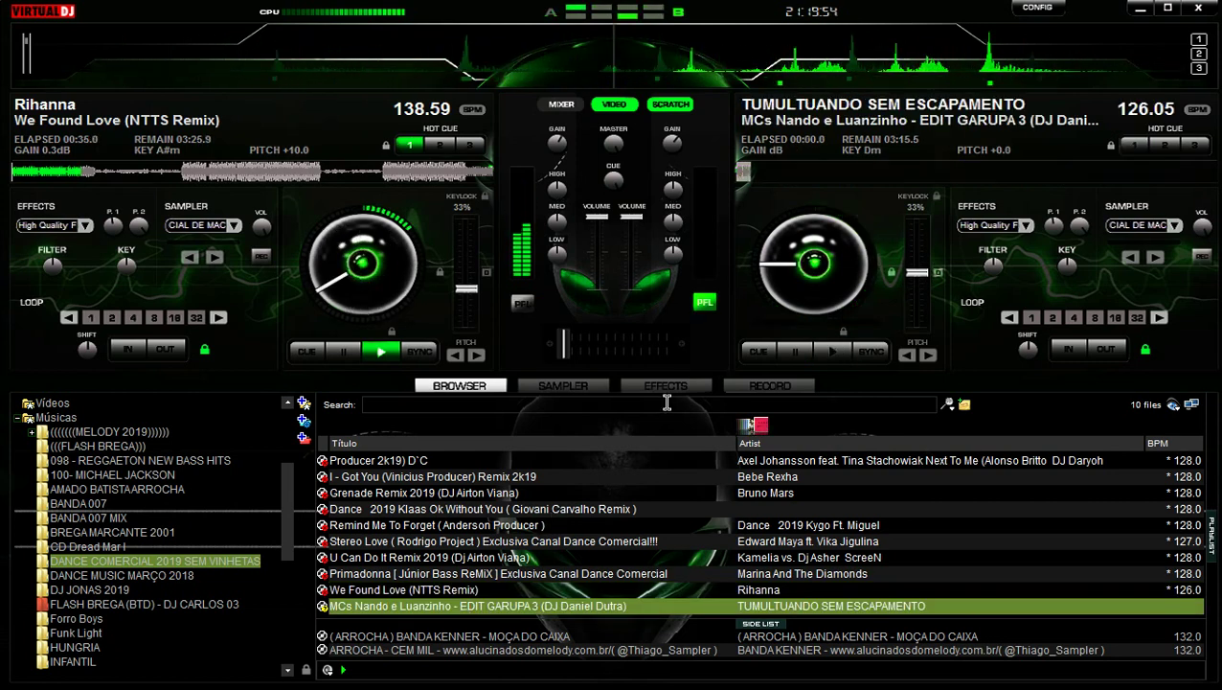
left_click(868, 353)
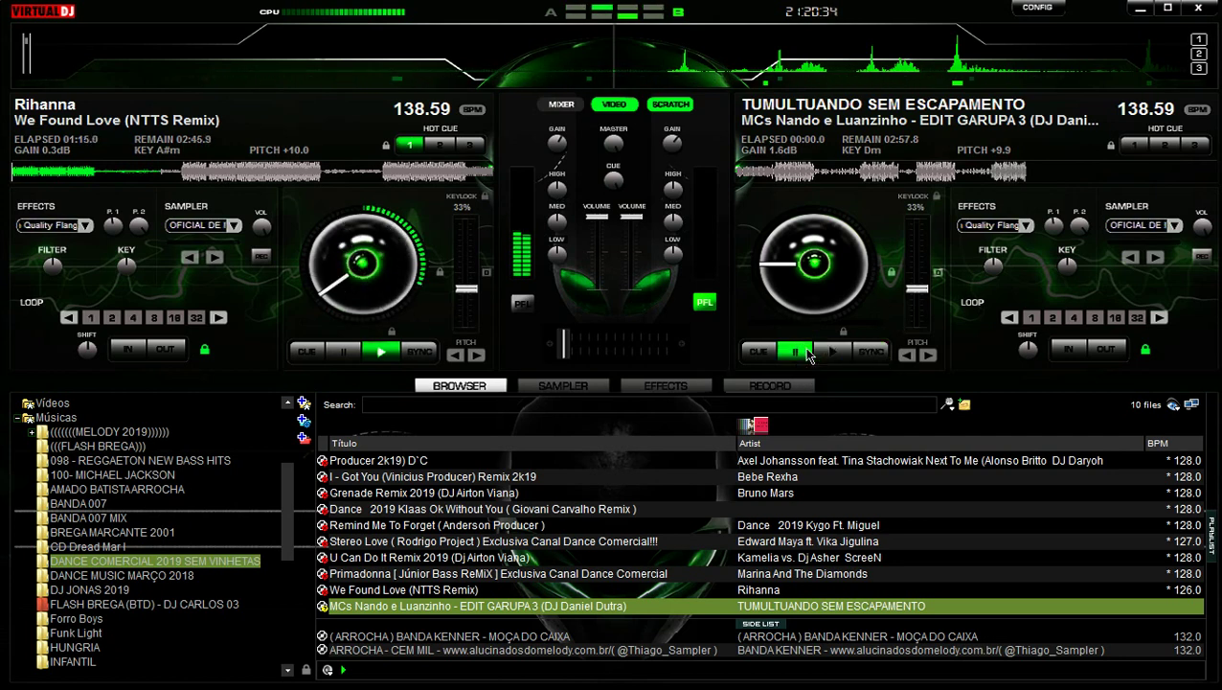
Set and test cue 1 at the very start of EDIT GARUPA 3, with a 4-beat loop on that track.
left_click(771, 354)
left_click(771, 353)
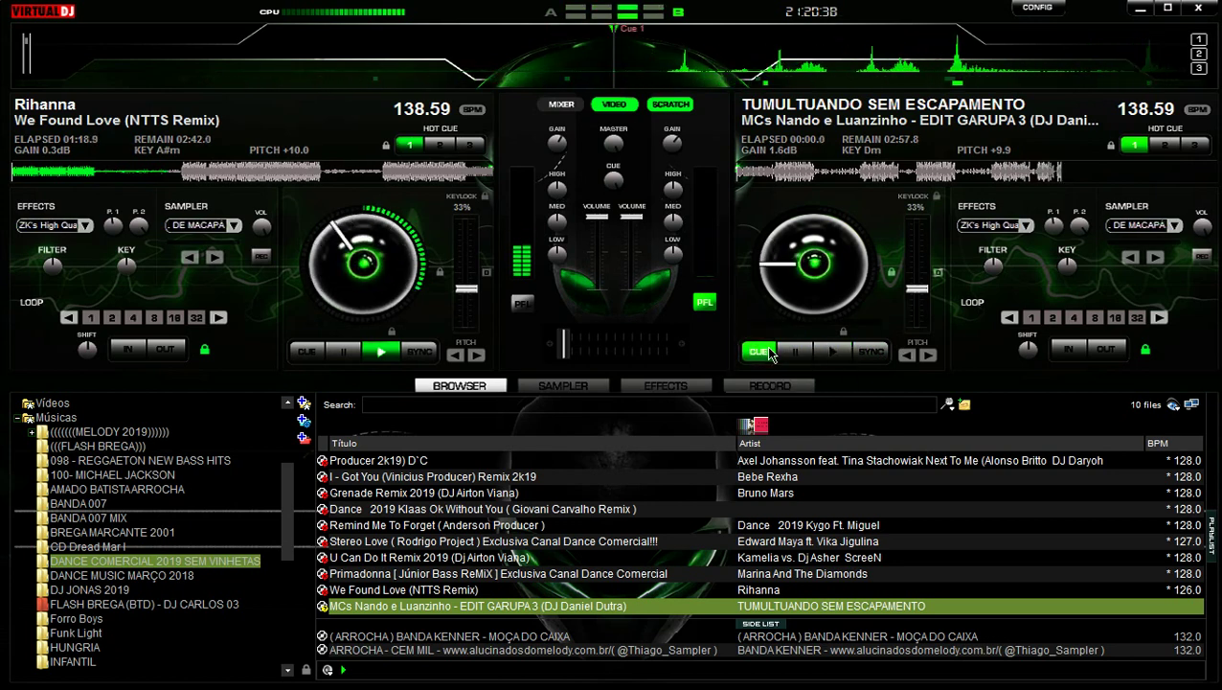
left_click(771, 353)
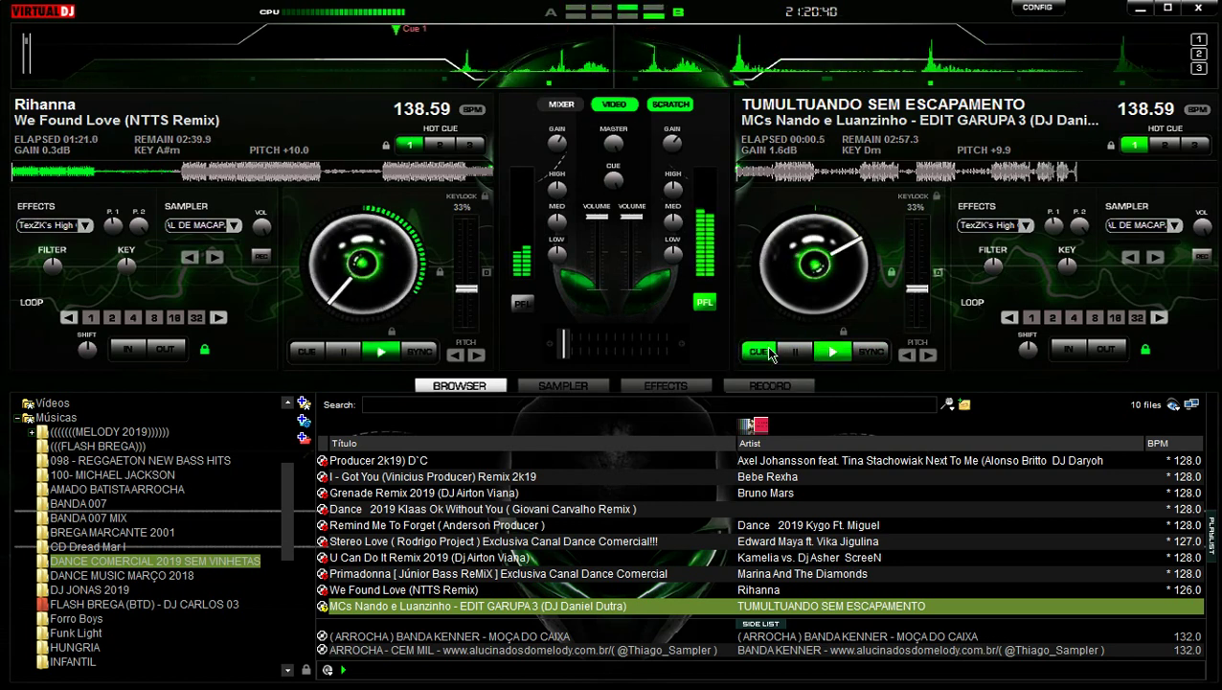
left_click(771, 354)
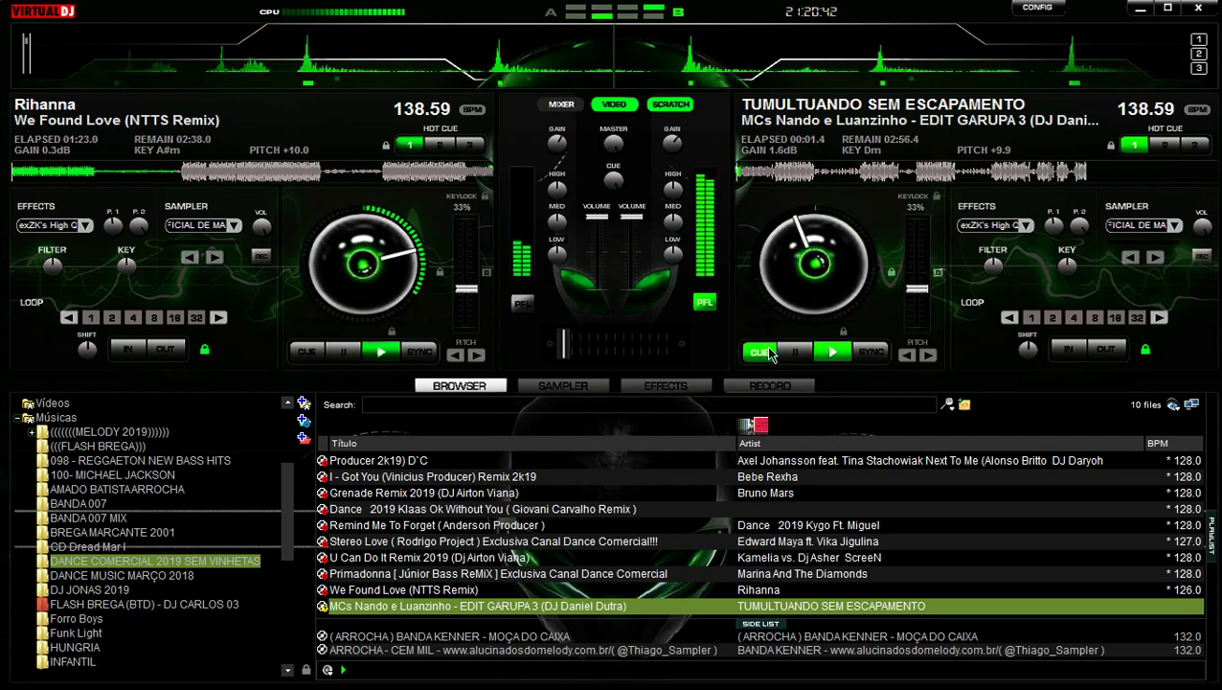
left_click(771, 353)
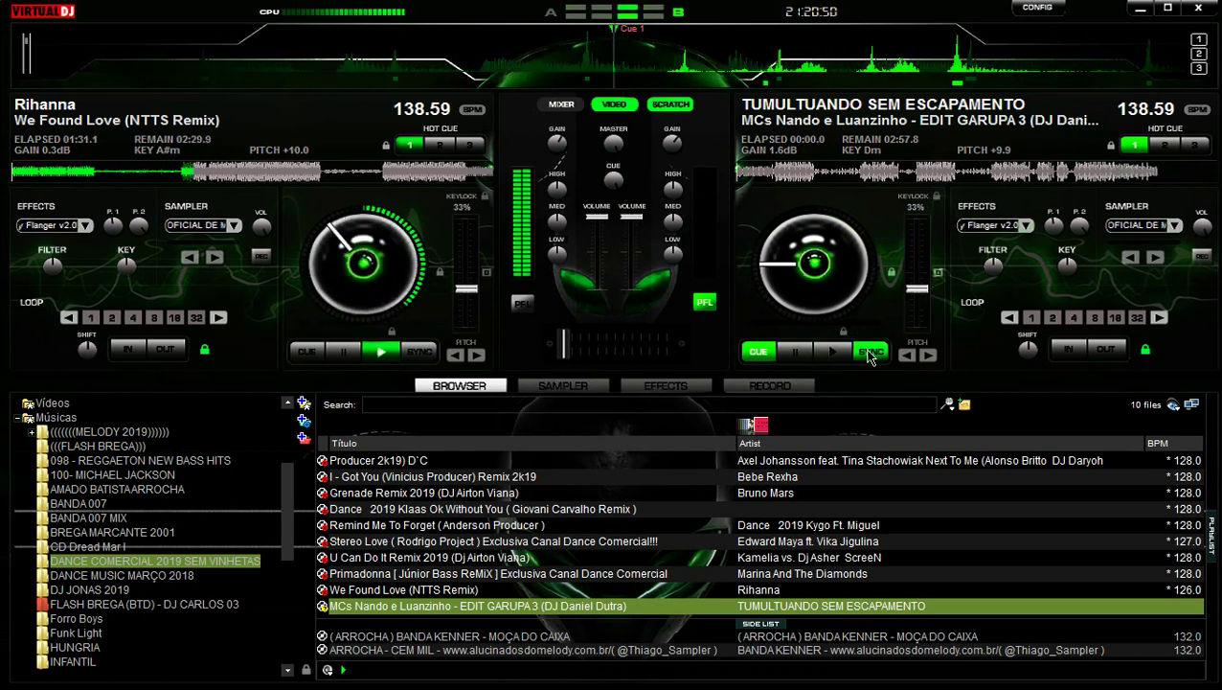
left_click(1073, 317)
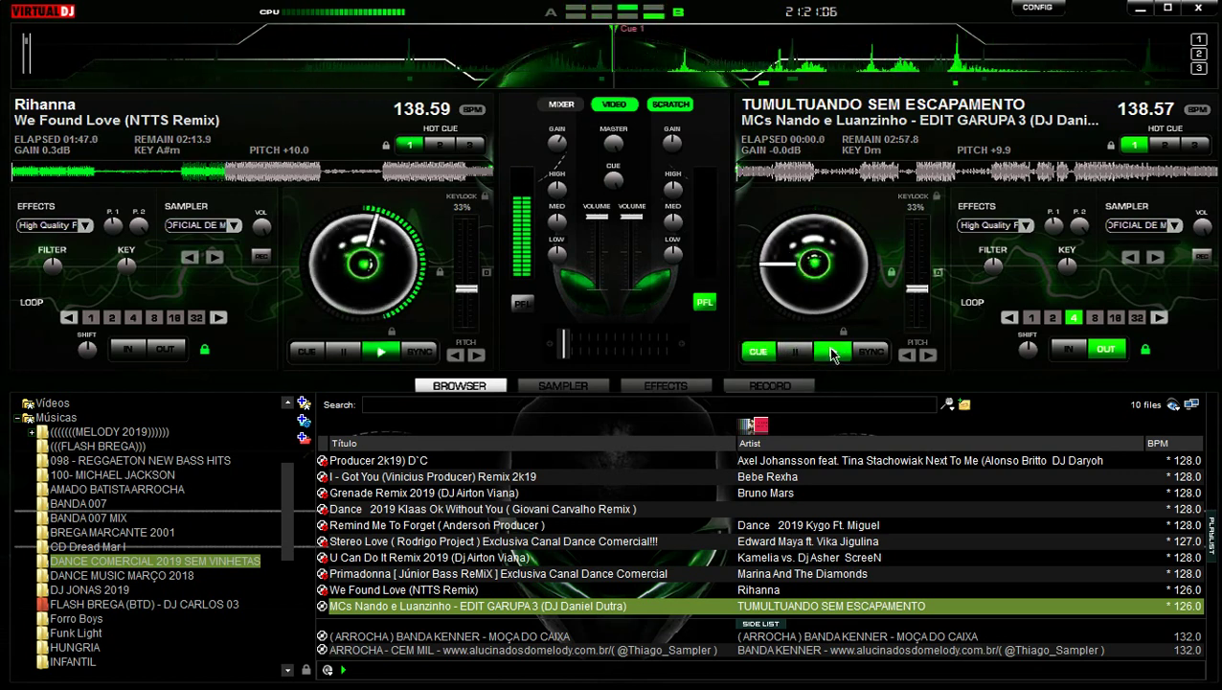
Try starting EDIT GARUPA 3's loop from its cue in sync with We Found Love.
left_click(831, 352)
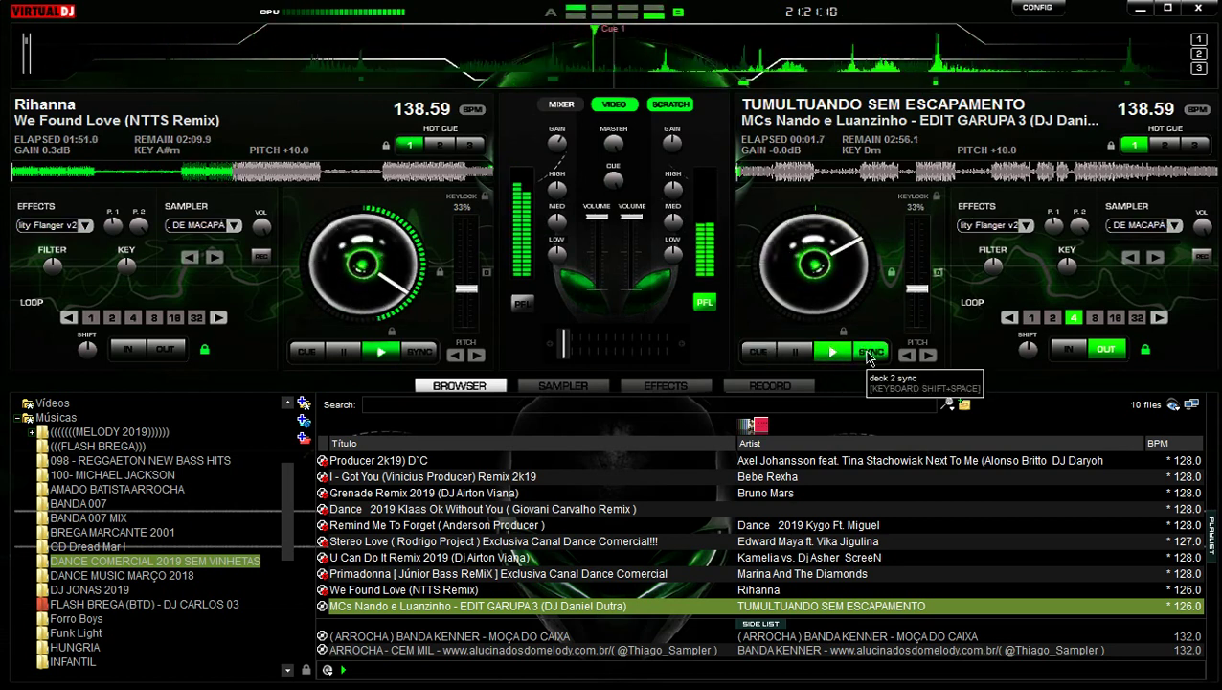
double_click(795, 352)
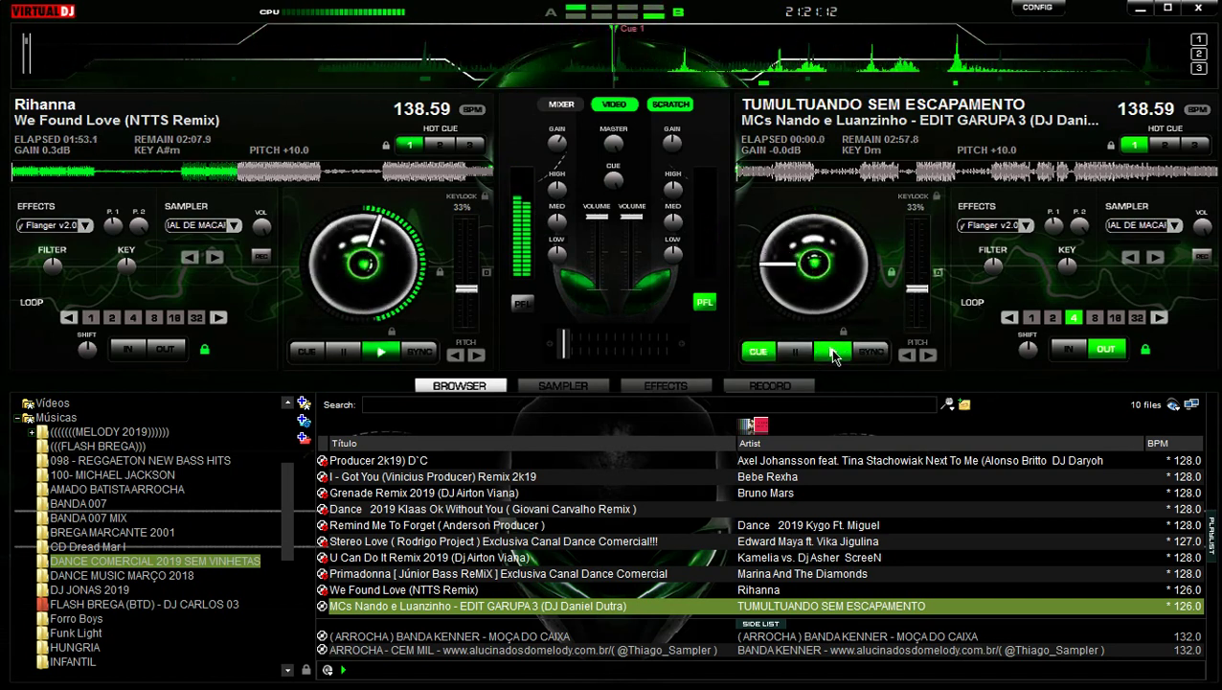
left_click(834, 352)
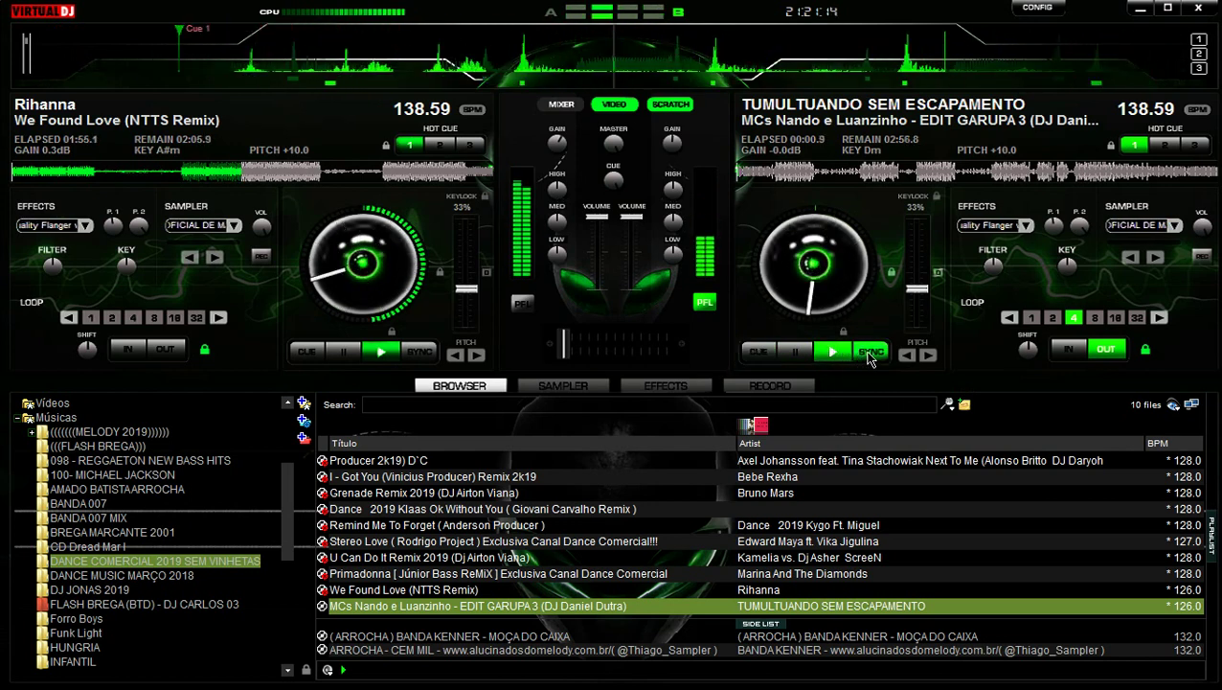
left_click(833, 354)
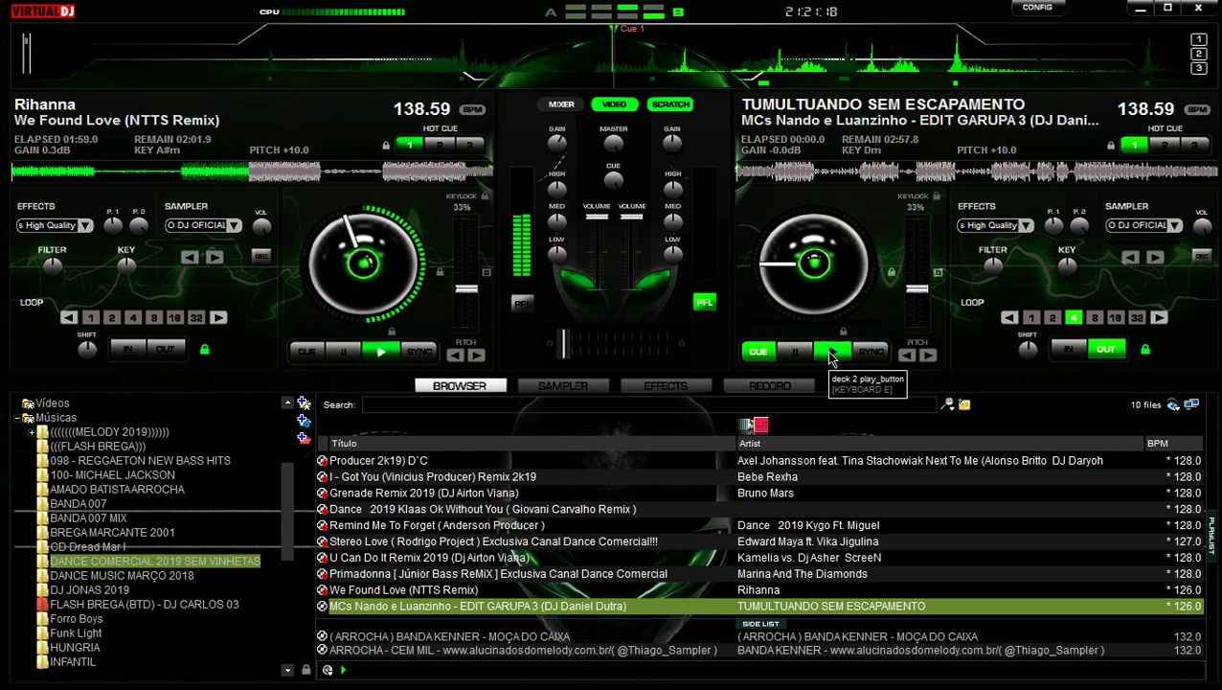
Run EDIT GARUPA 3's loop in sync under We Found Love and raise its gain to 0.3 dB.
left_click(831, 355)
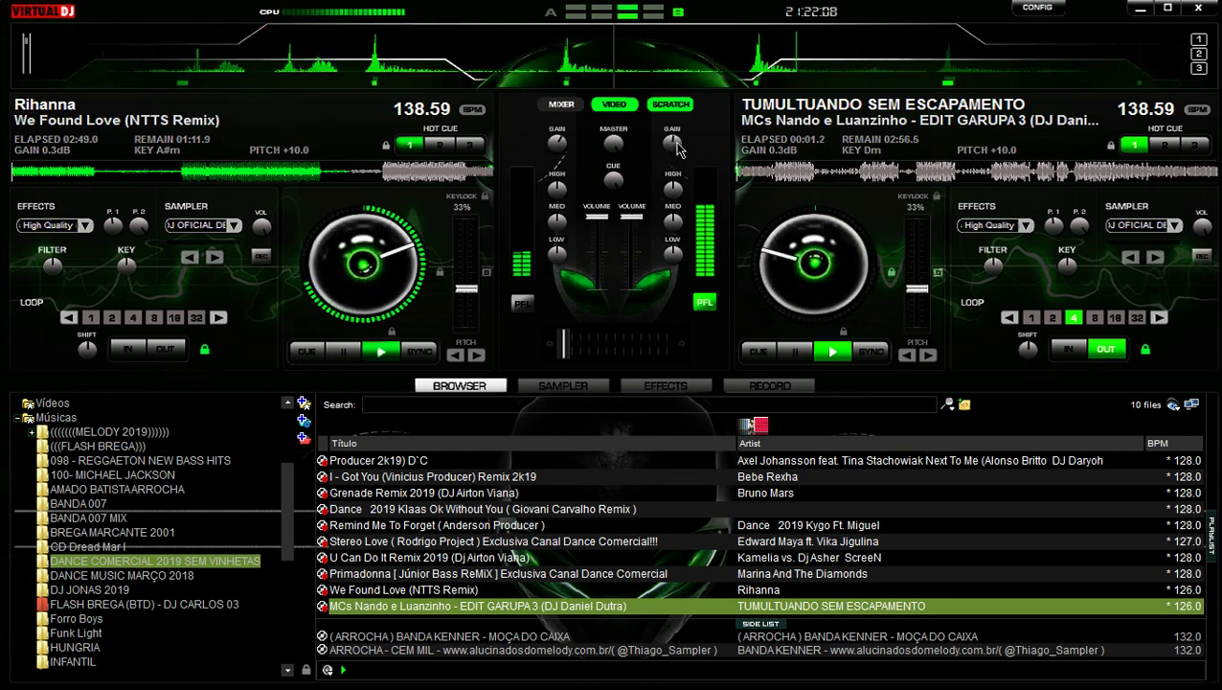
mouse_move(676, 147)
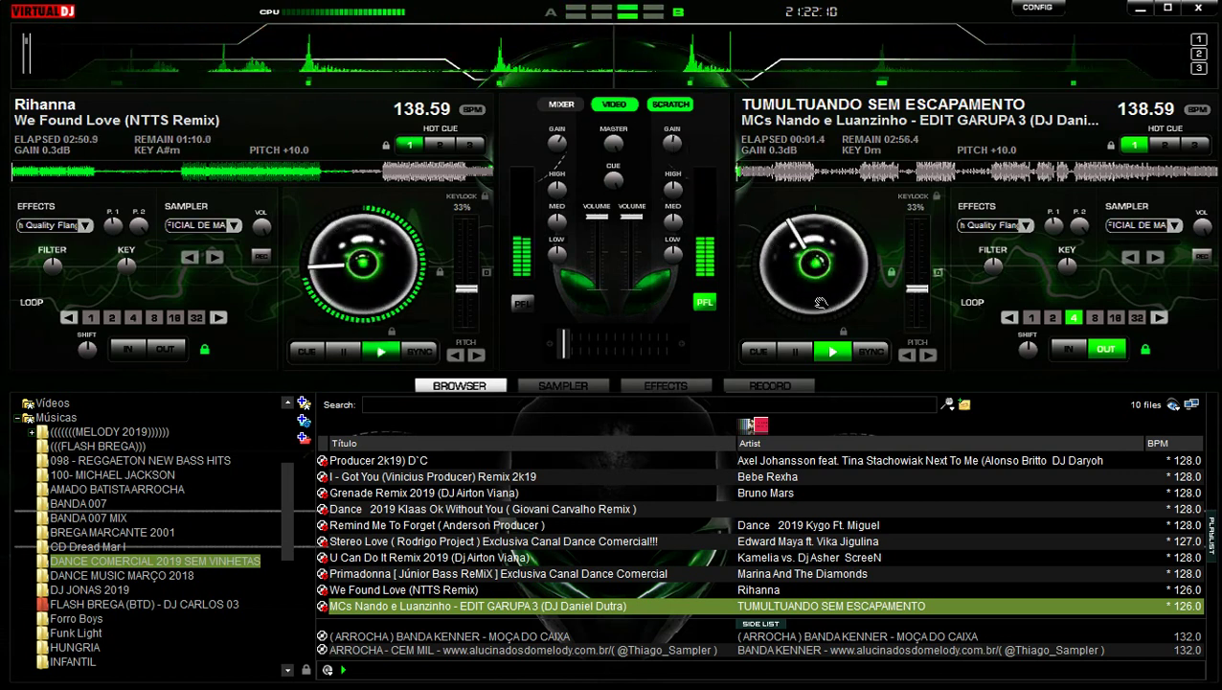
left_click(869, 353)
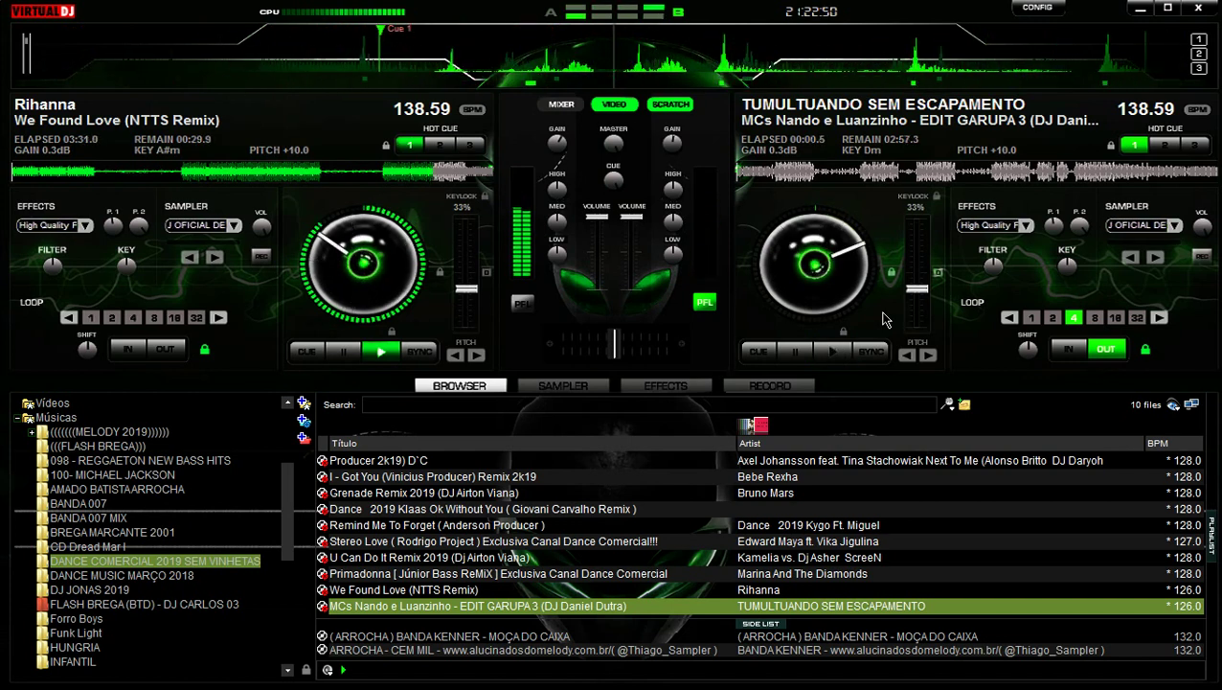
Restart EDIT GARUPA 3 in sync, crossfade fully to it and stop We Found Love.
left_click(833, 350)
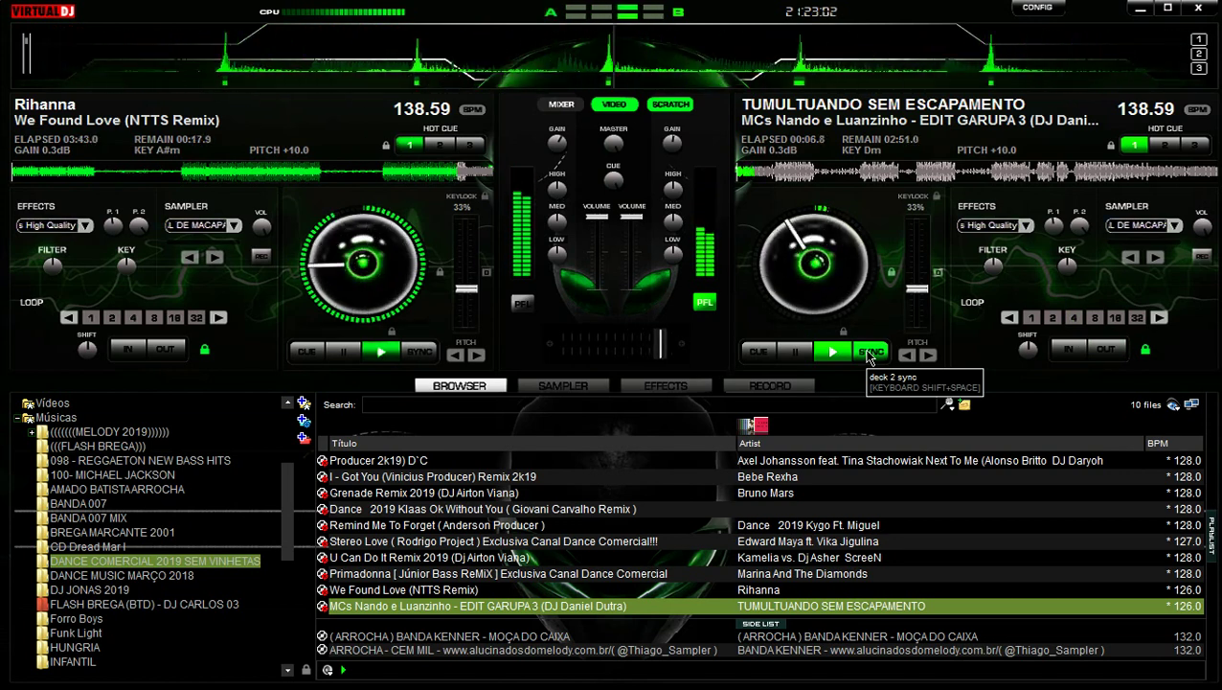
left_click(342, 352)
Play the ((((DJJONAS))))) and Vht = Pracima samples over EDIT GARUPA 3.
left_click(561, 386)
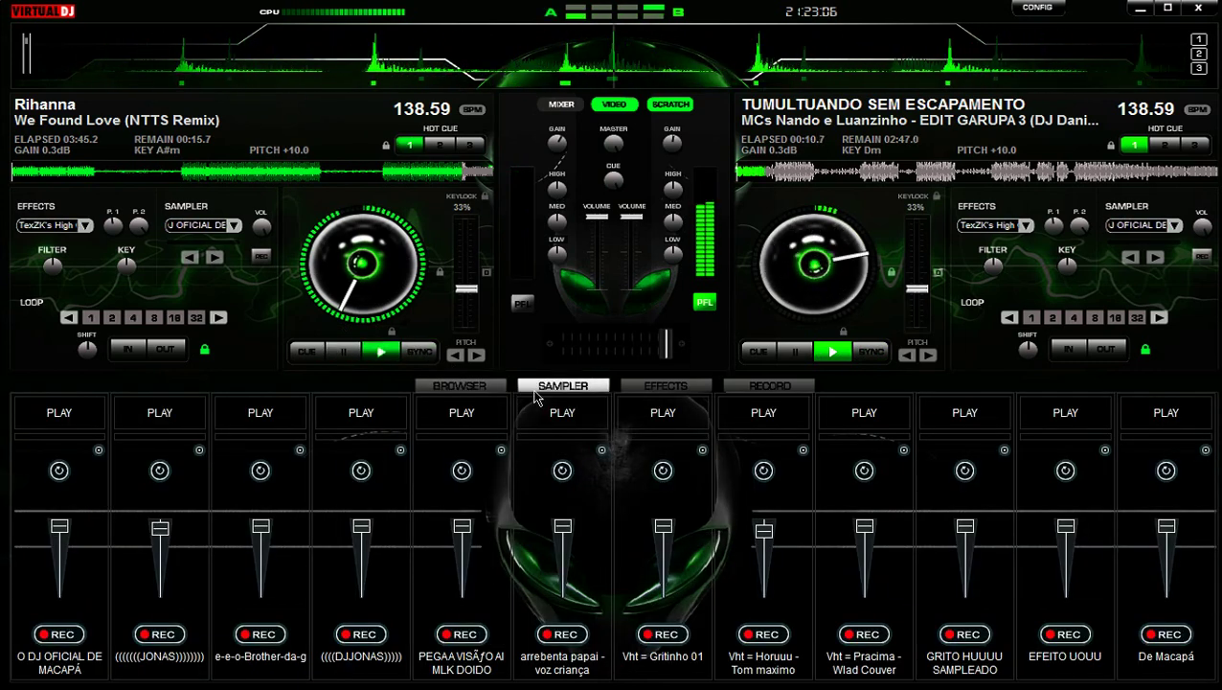
left_click(377, 415)
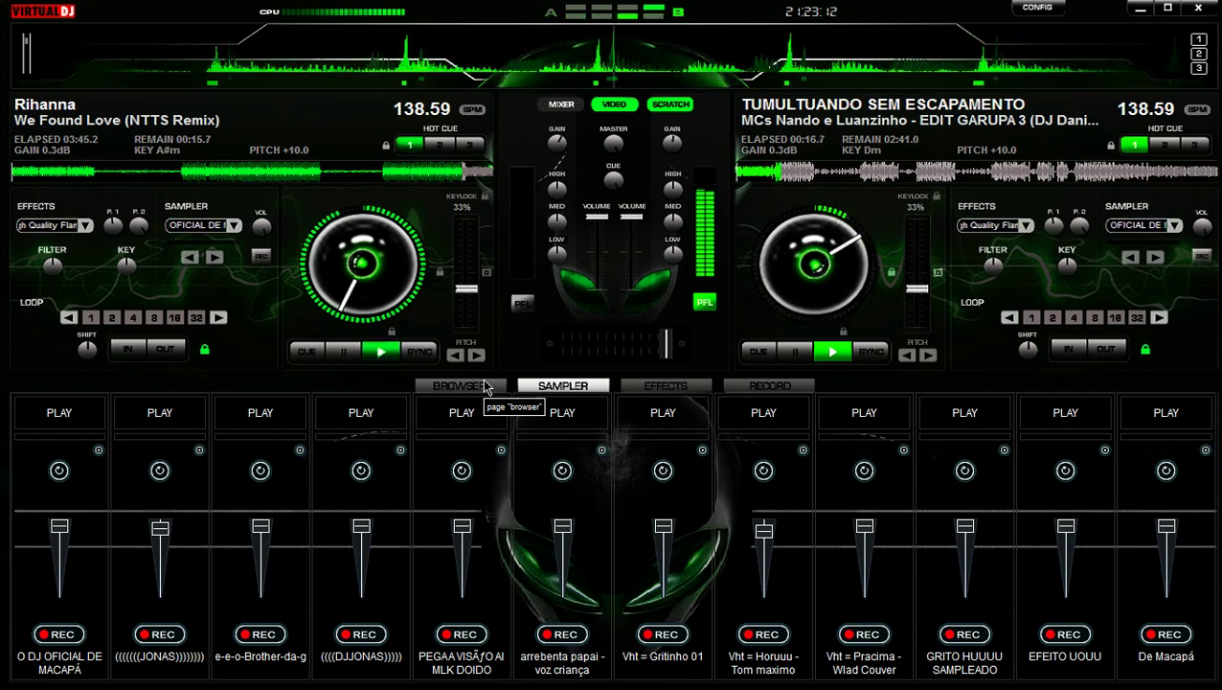
left_click(864, 414)
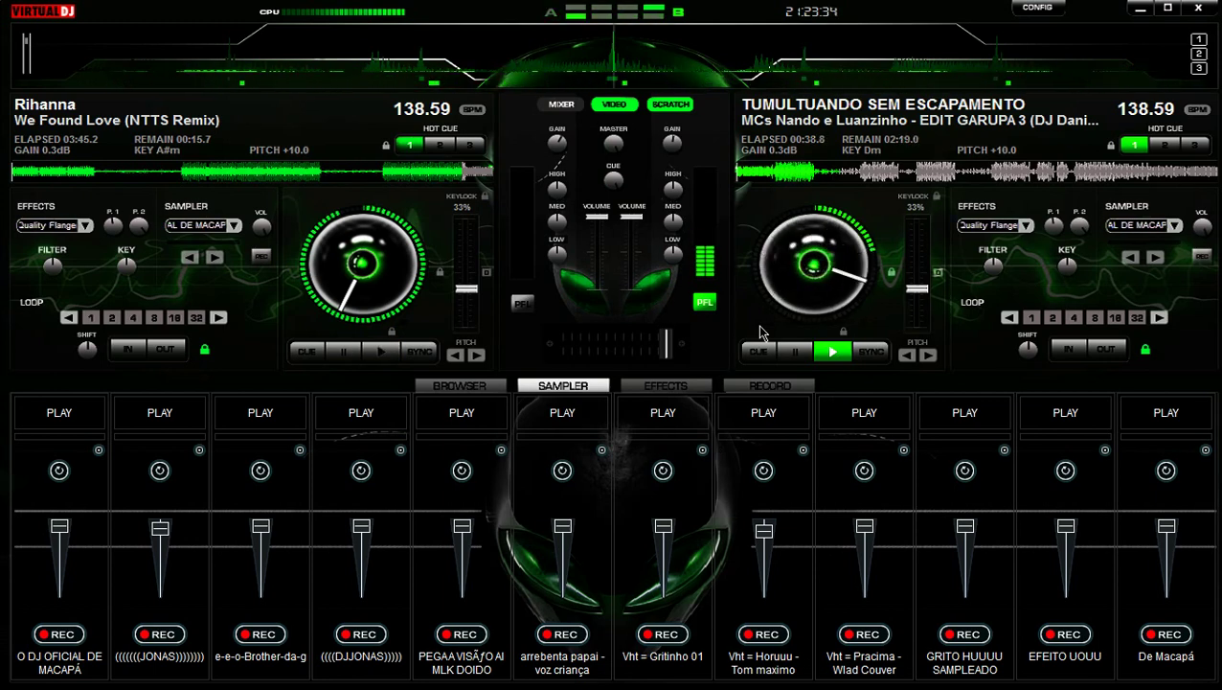
Check the status of the audio recording, and return to the track list.
left_click(764, 386)
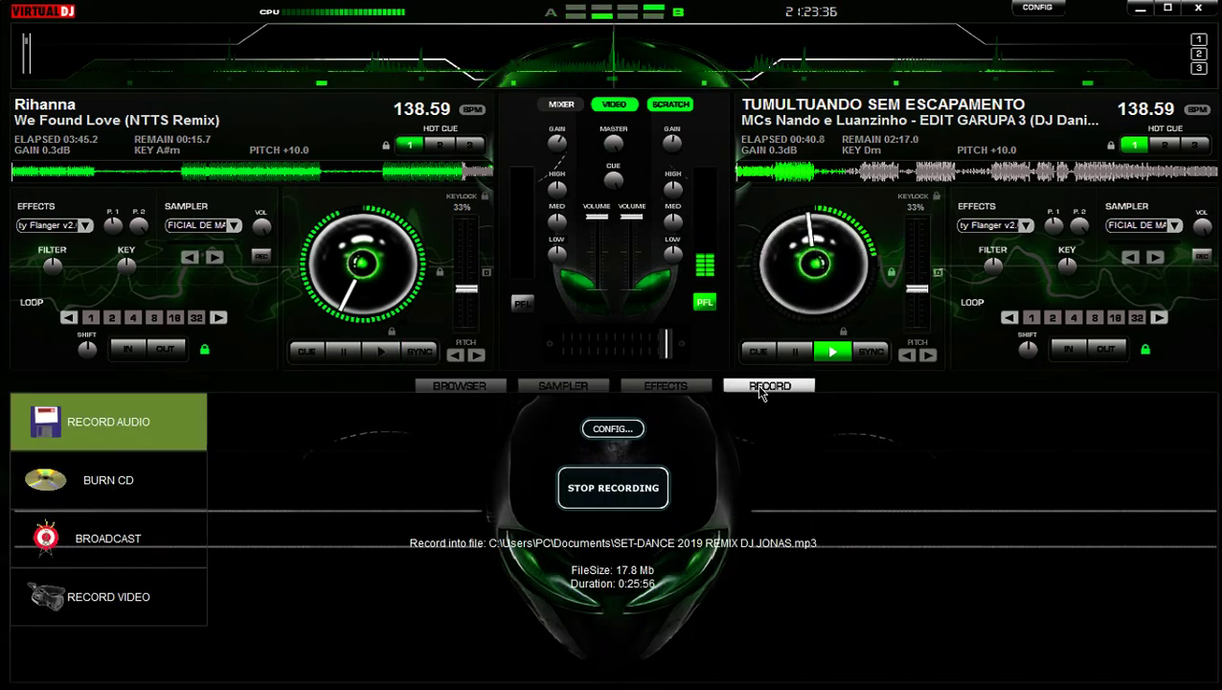
left_click(467, 386)
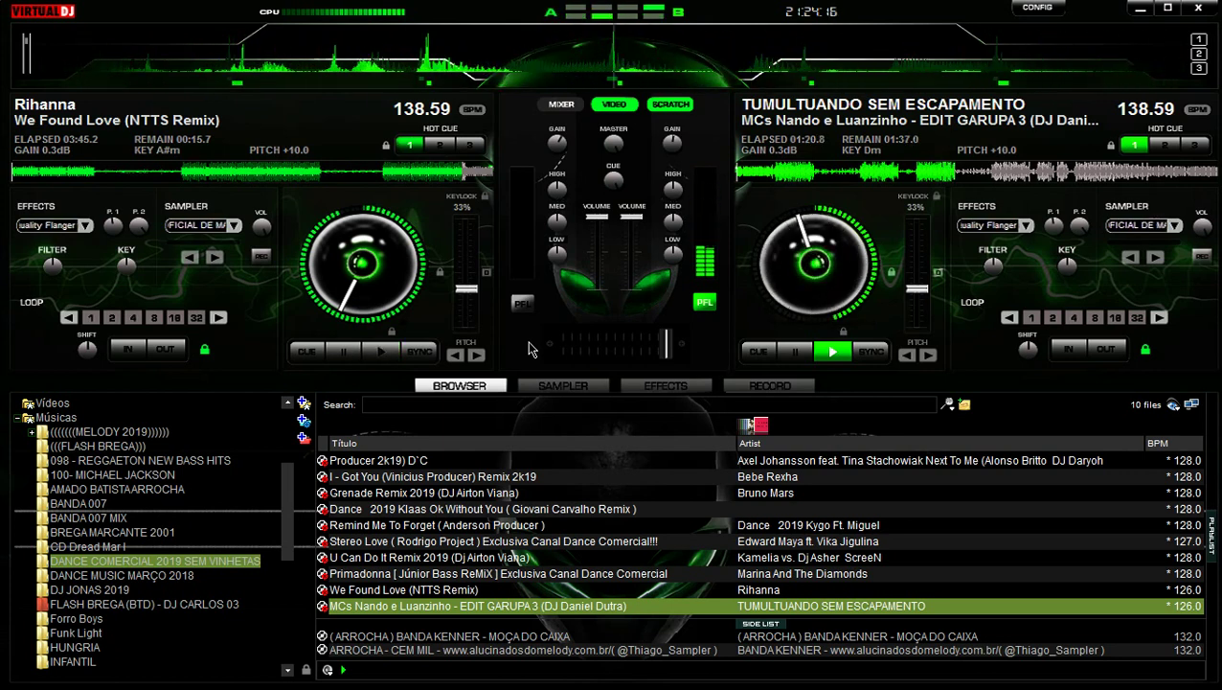
Play the ((((DJJONAS))))), GRITO HUUUU SAMPLEADO and De Macapá samples over the middle of EDIT GARUPA 3.
left_click(562, 385)
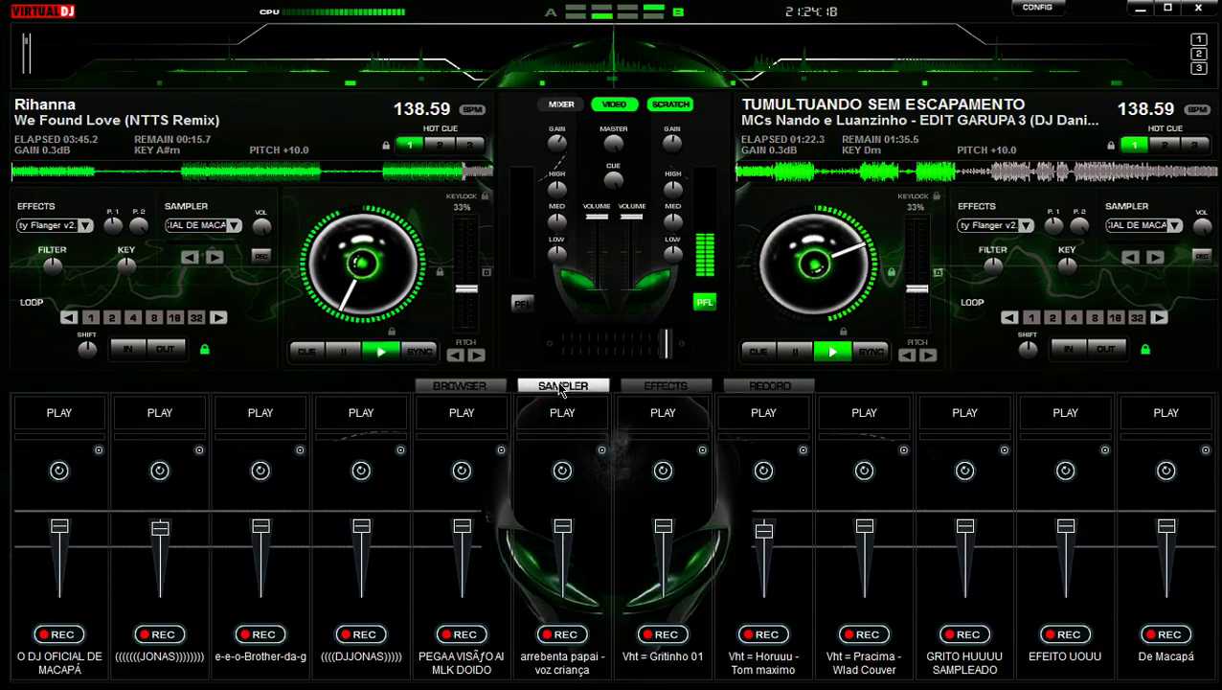
left_click(368, 418)
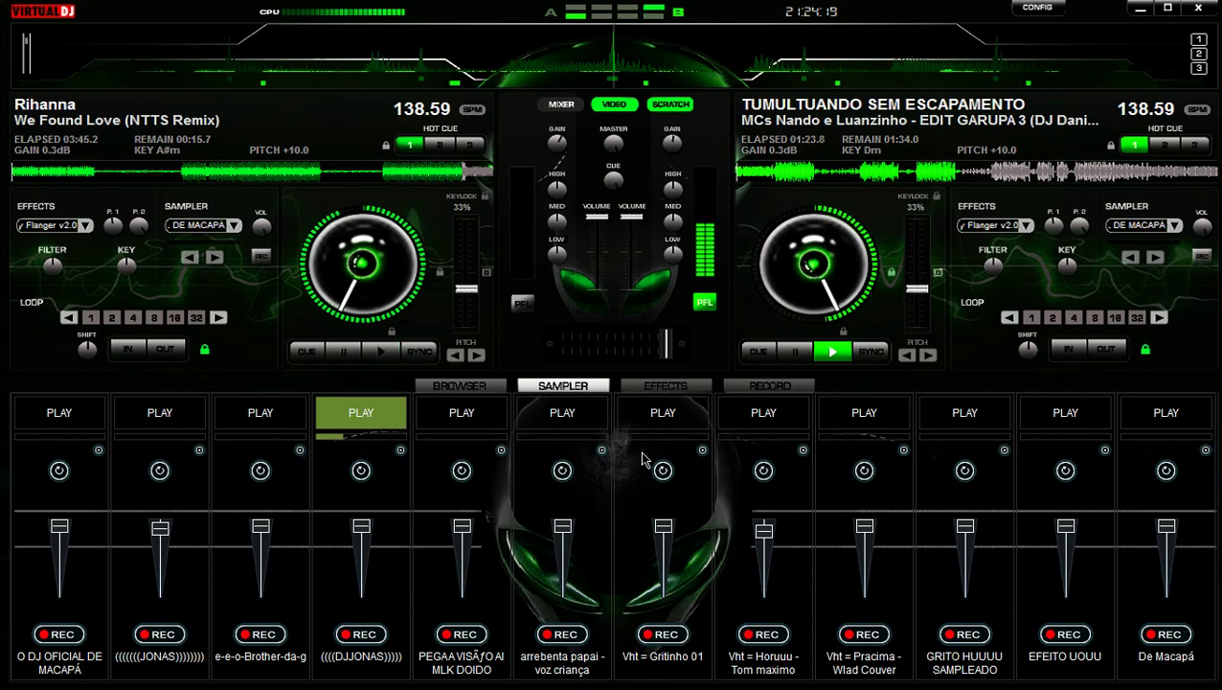
left_click(956, 426)
left_click(1162, 414)
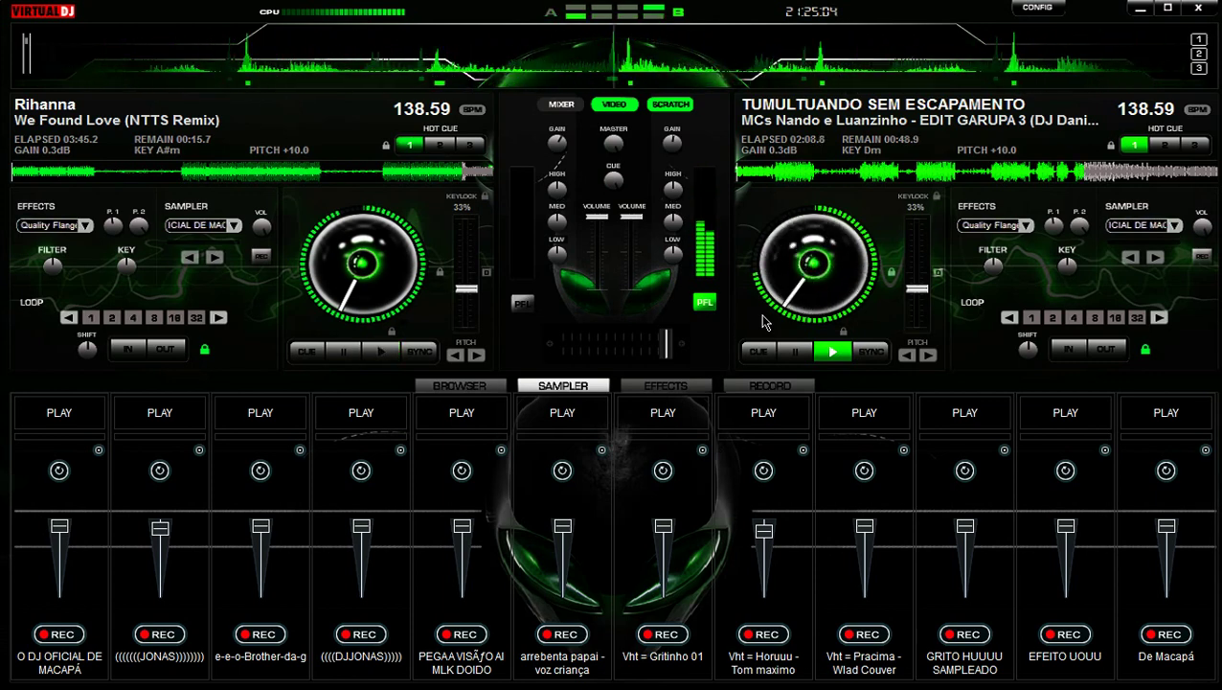
Play the ((((DJJONAS))))) and De Macapá samples over the last seconds of EDIT GARUPA 3.
key("space")
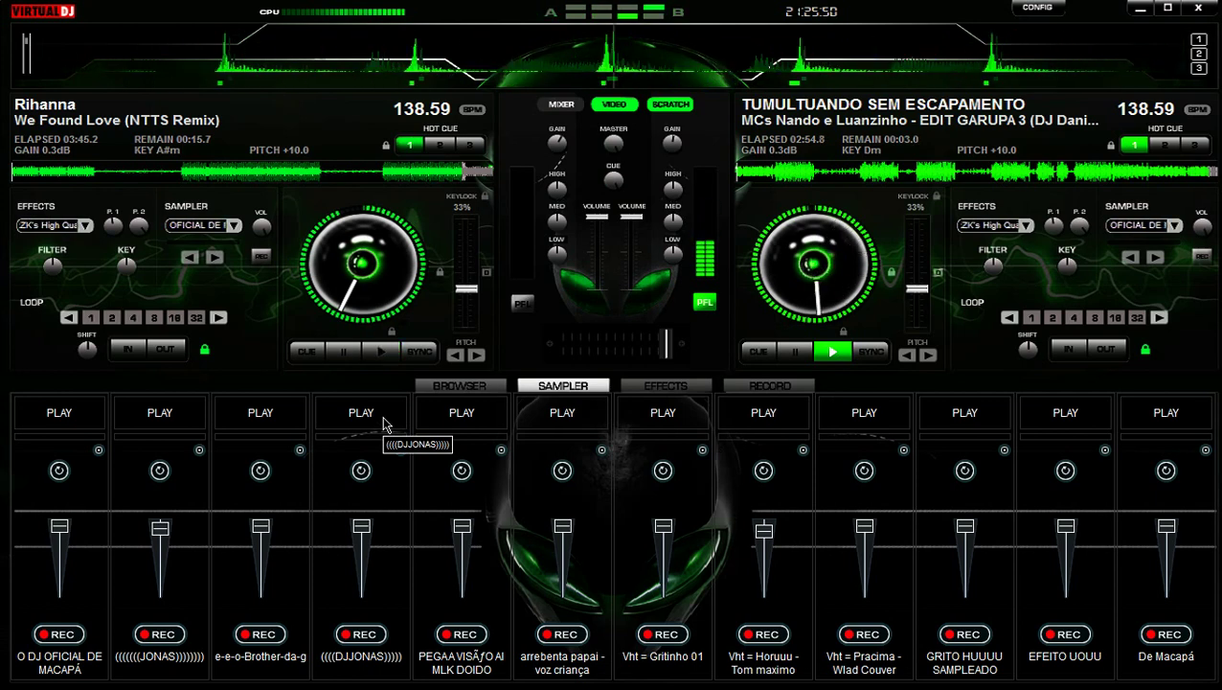
left_click(383, 422)
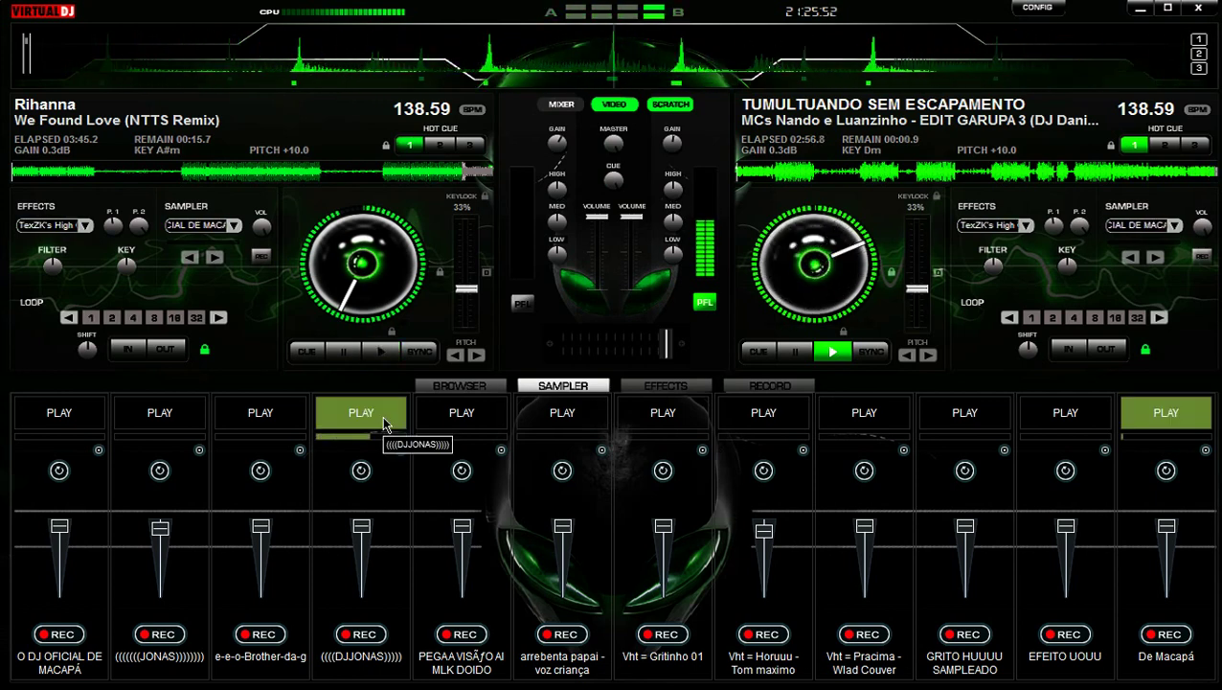